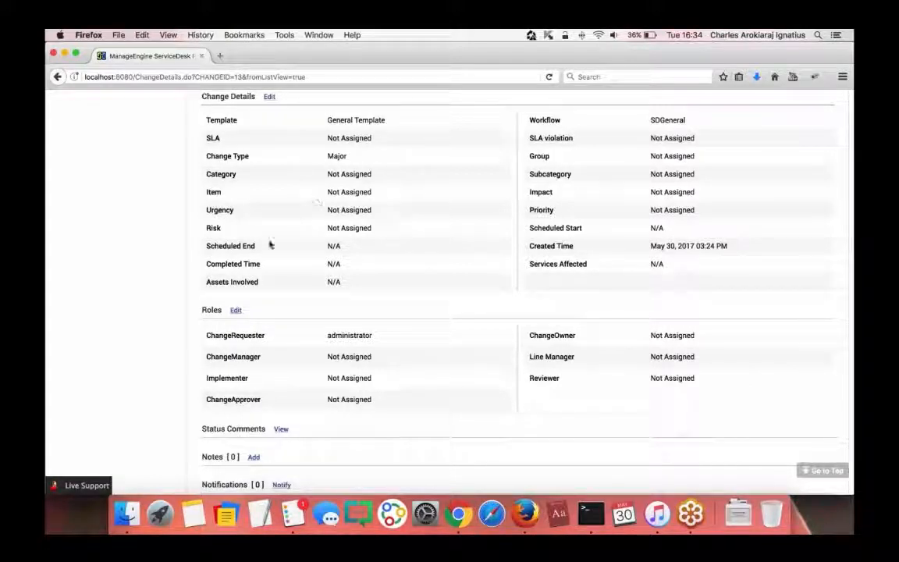
- Set the change's Scheduled Start to June 5, 2017 and save it
{"action": "scroll", "coordinate": [270, 244], "scroll_direction": "up", "scroll_amount": 2}
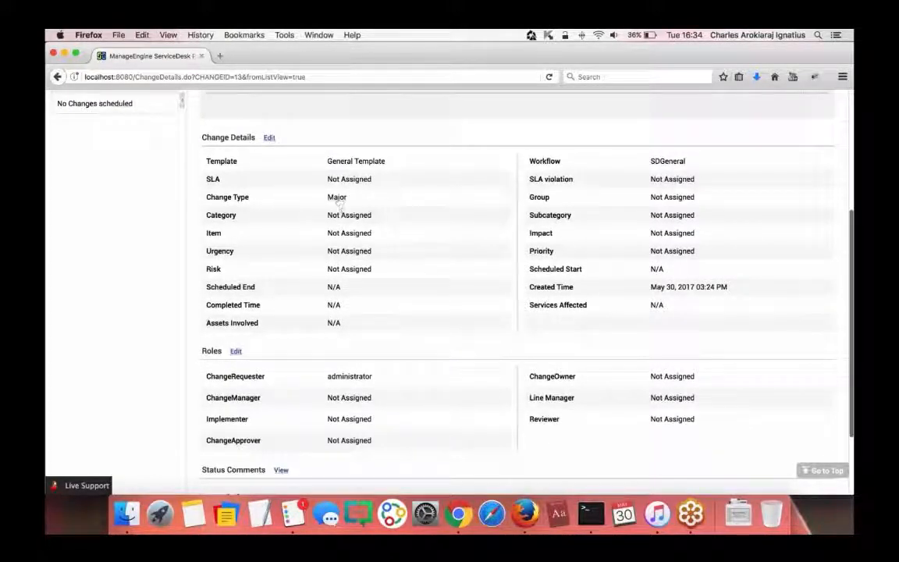
{"action": "scroll", "coordinate": [277, 269], "scroll_direction": "up", "scroll_amount": 1}
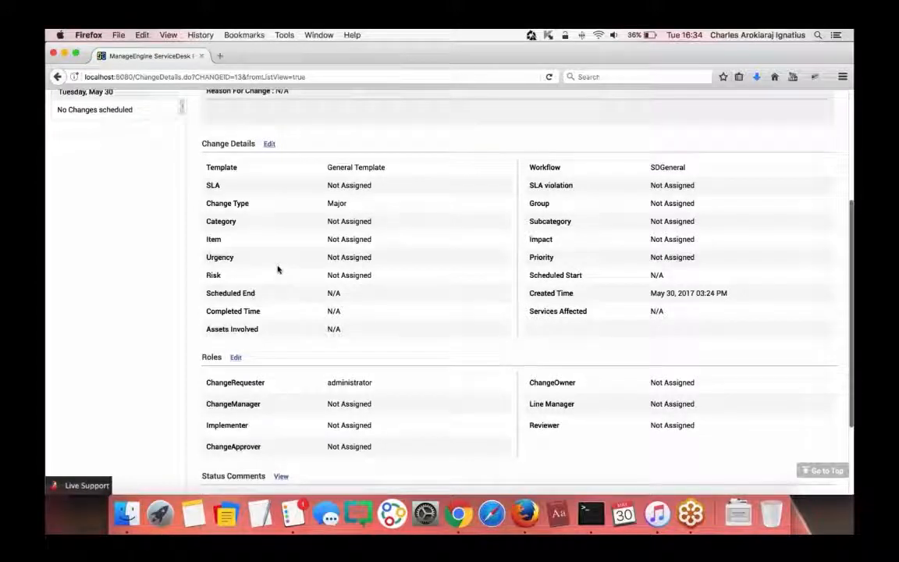
{"action": "scroll", "coordinate": [277, 269], "scroll_direction": "up", "scroll_amount": 5}
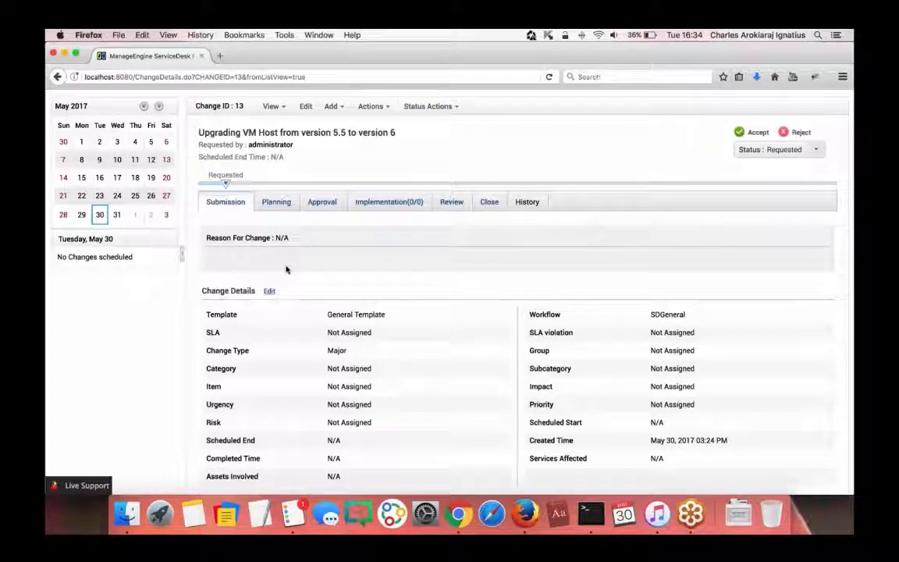
{"action": "scroll", "coordinate": [279, 268], "scroll_direction": "down", "scroll_amount": 2}
{"action": "scroll", "coordinate": [266, 321], "scroll_direction": "down", "scroll_amount": 4}
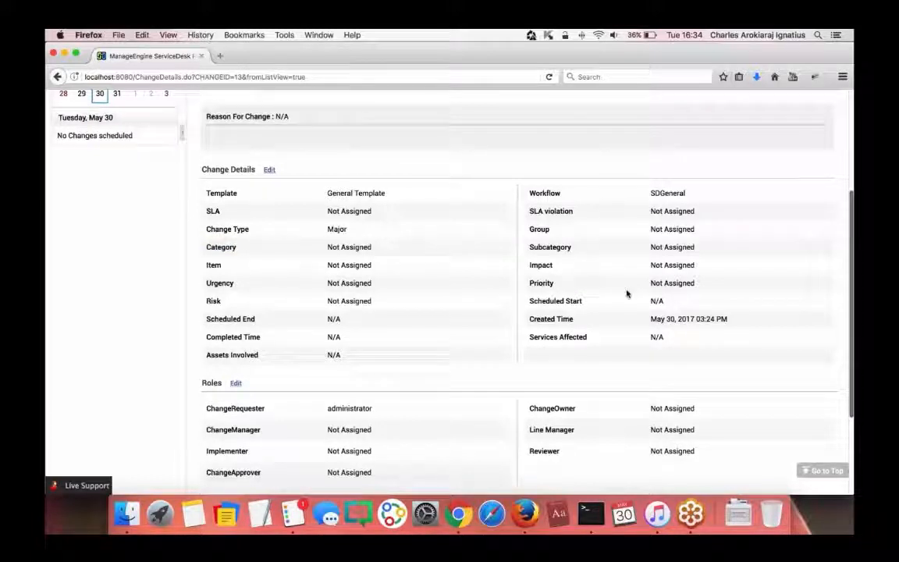
{"action": "left_click", "coordinate": [663, 265]}
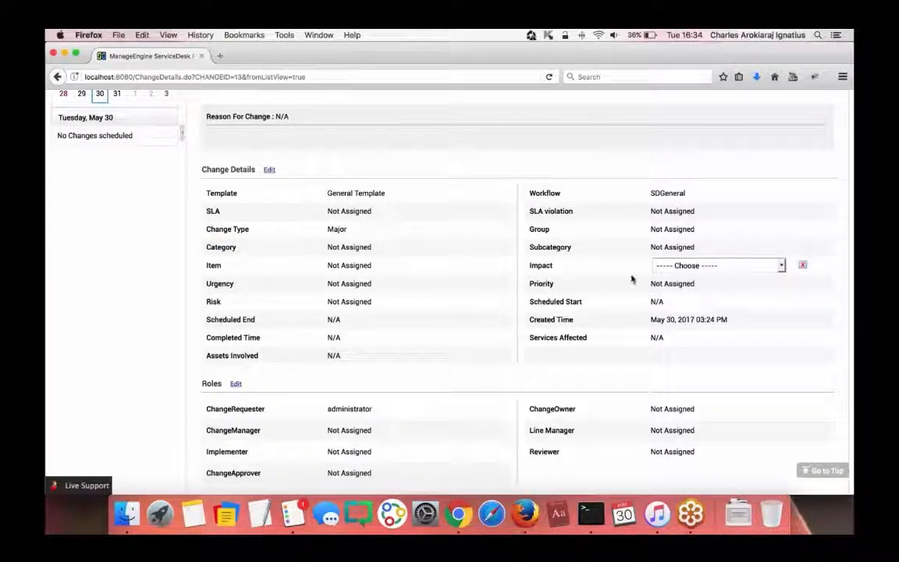
{"action": "left_click", "coordinate": [802, 265]}
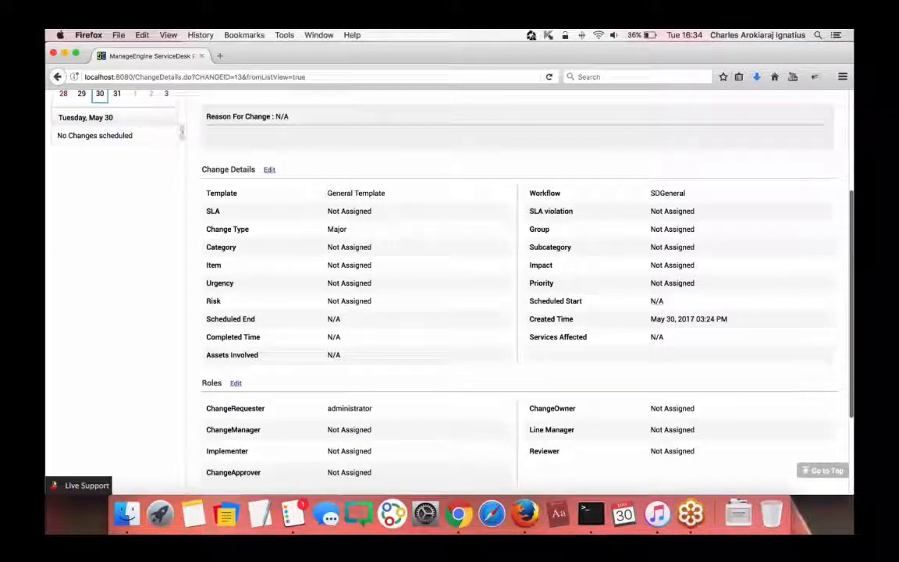
{"action": "left_click", "coordinate": [656, 300]}
{"action": "left_click", "coordinate": [761, 301]}
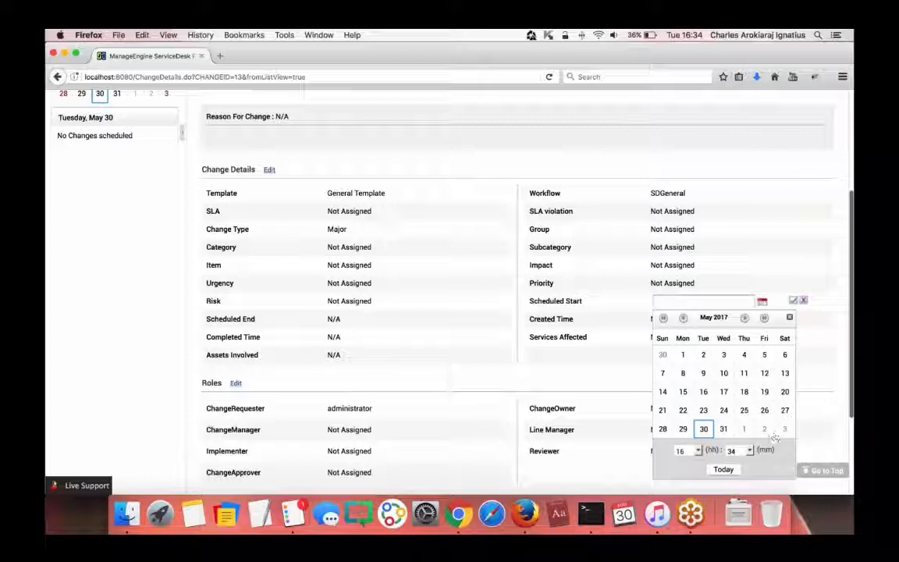
{"action": "left_click", "coordinate": [744, 318]}
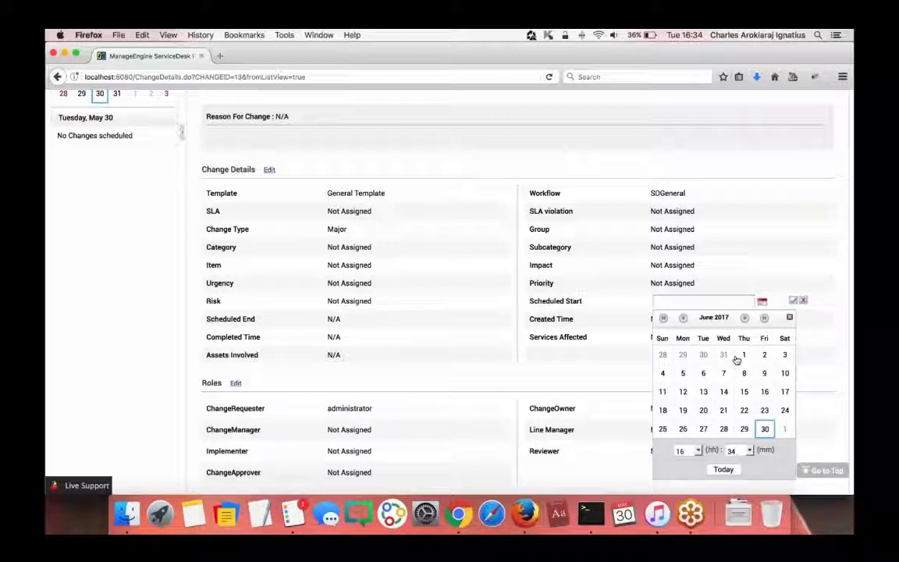
{"action": "left_click", "coordinate": [683, 375]}
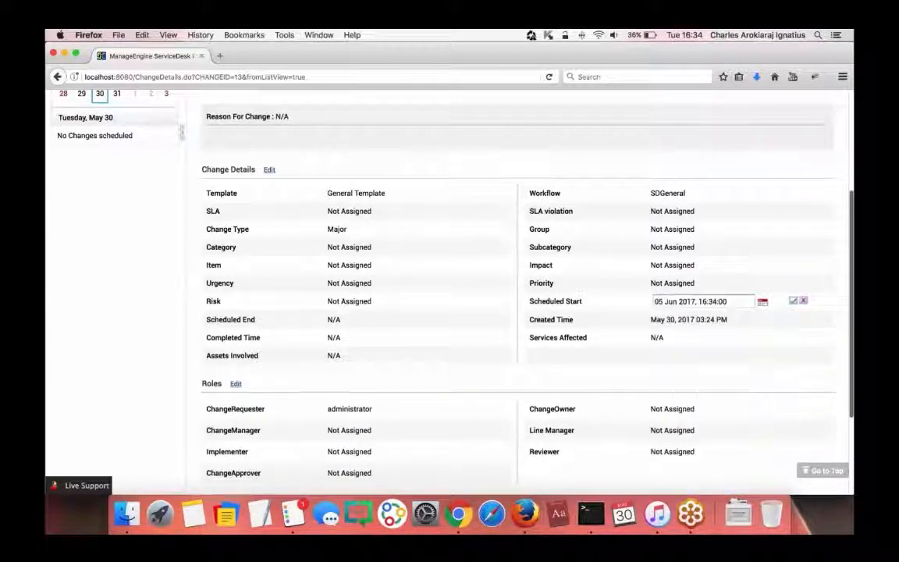
{"action": "left_click", "coordinate": [793, 303]}
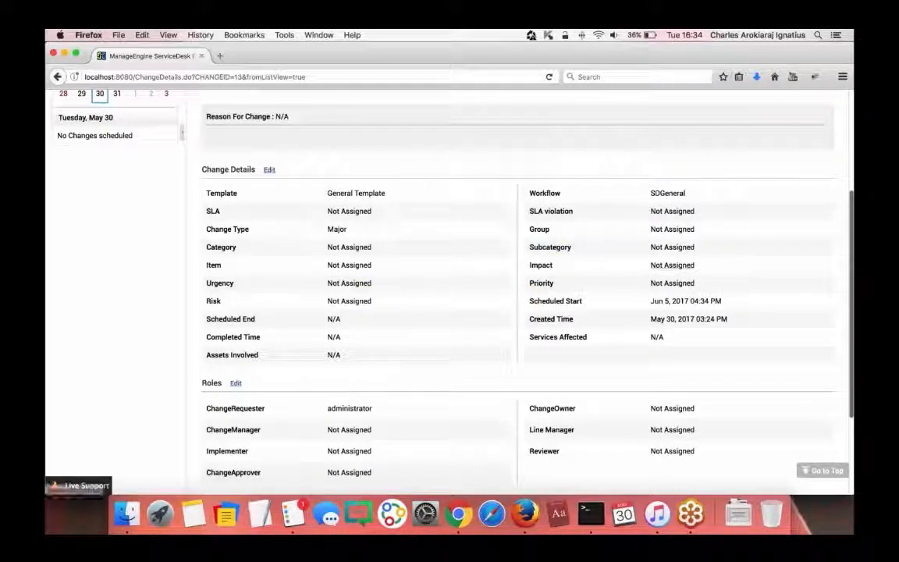
- Set the change's Impact to High
{"action": "left_click", "coordinate": [672, 264]}
{"action": "left_click", "coordinate": [671, 263]}
{"action": "left_click", "coordinate": [667, 273]}
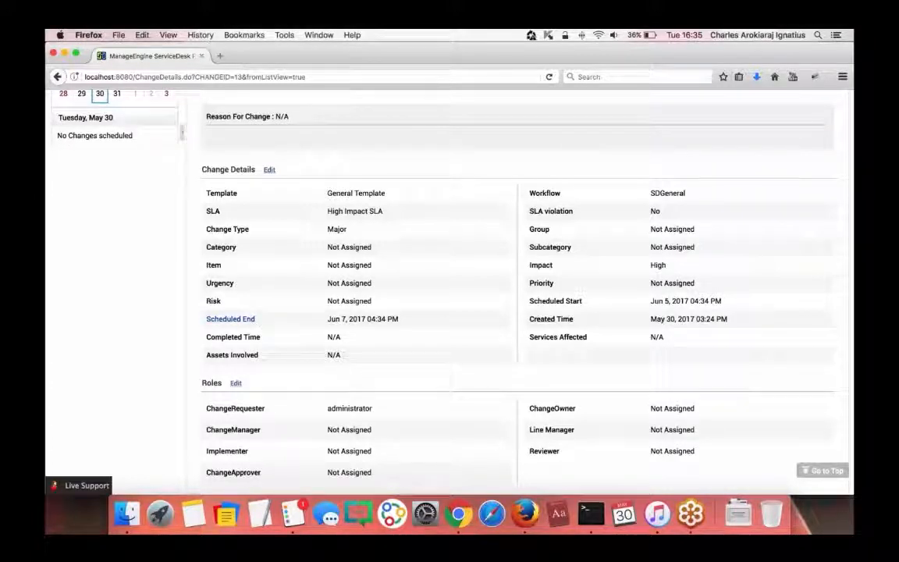
{"action": "scroll", "coordinate": [514, 296], "scroll_direction": "up", "scroll_amount": 5}
- Open the High Impact change SLA in a new Admin tab and review its resolution time and escalations
{"action": "left_click", "coordinate": [600, 100]}
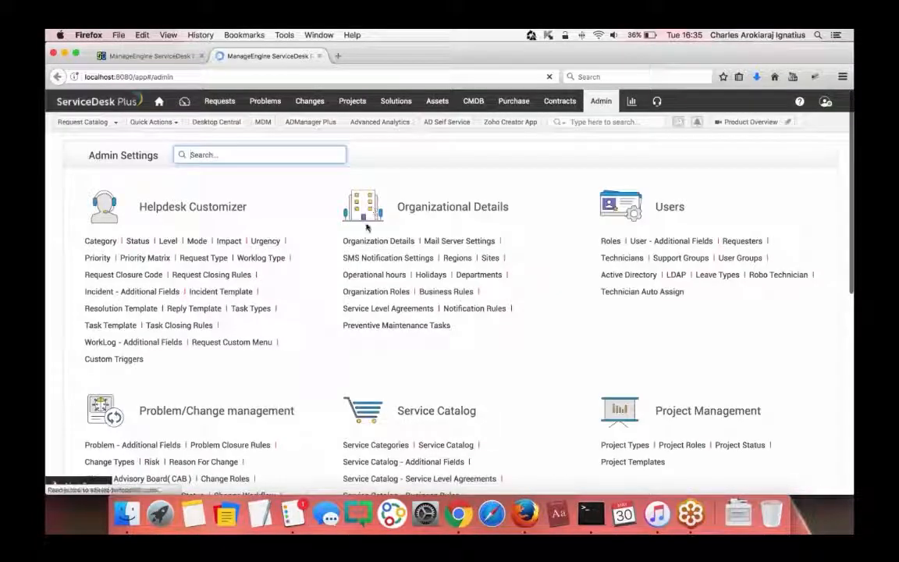
{"action": "scroll", "coordinate": [366, 227], "scroll_direction": "down", "scroll_amount": 5}
{"action": "left_click", "coordinate": [117, 316]}
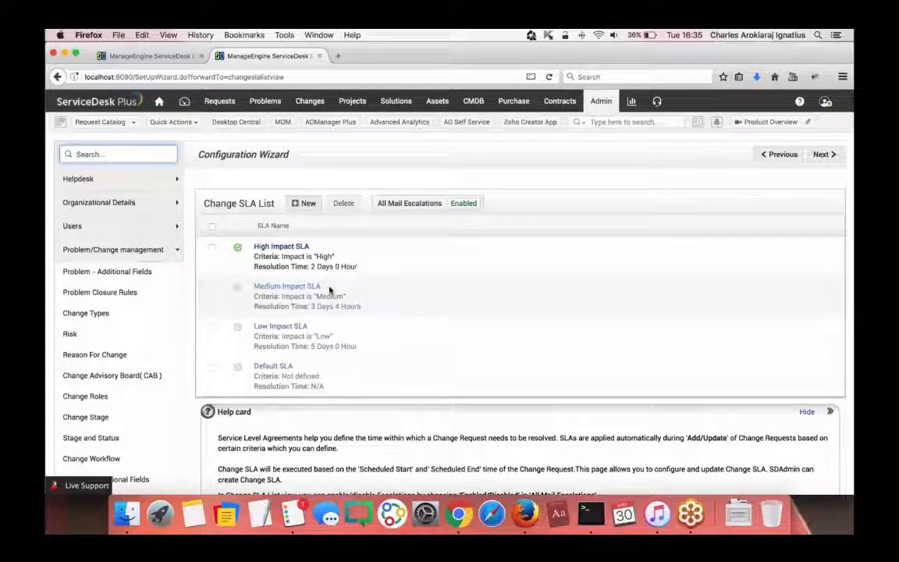
{"action": "left_click", "coordinate": [290, 250]}
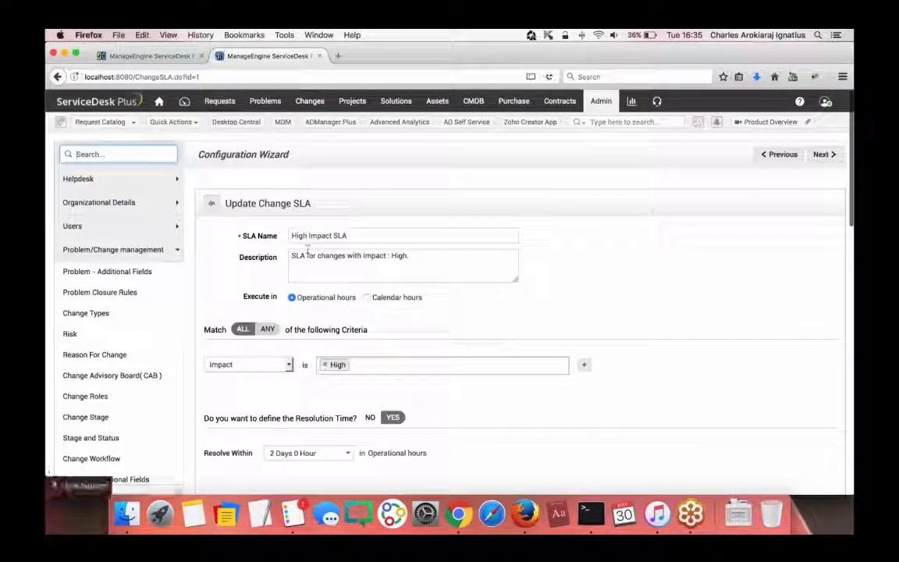
{"action": "scroll", "coordinate": [371, 266], "scroll_direction": "down", "scroll_amount": 3}
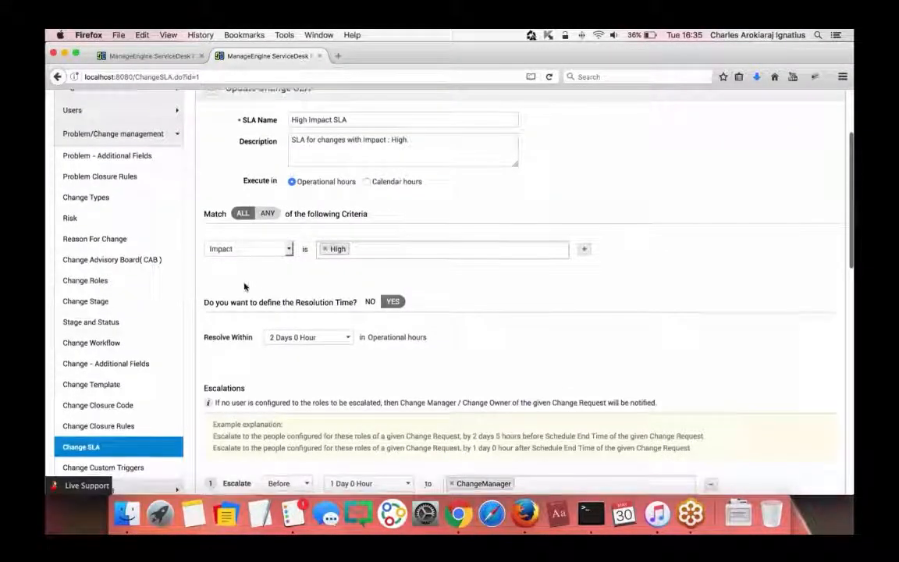
{"action": "scroll", "coordinate": [371, 266], "scroll_direction": "down", "scroll_amount": 2}
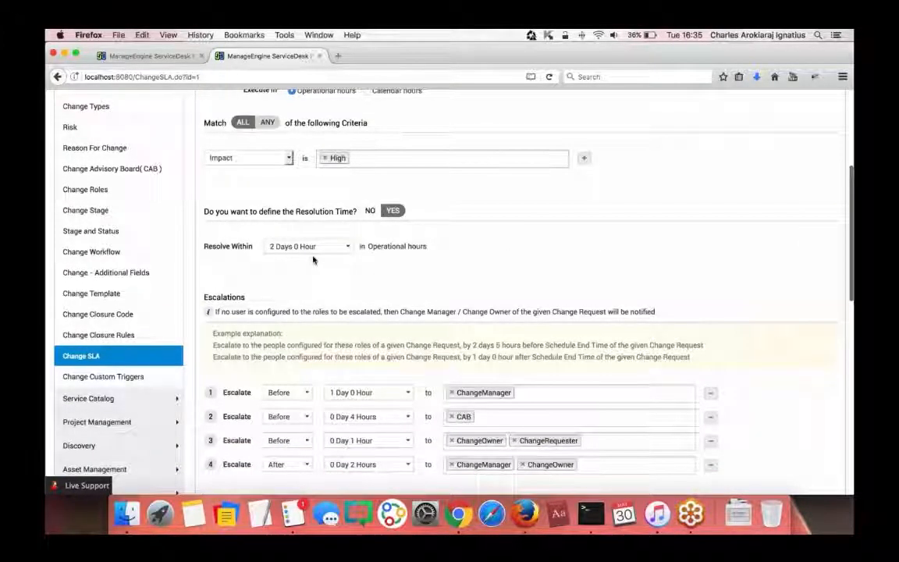
{"action": "scroll", "coordinate": [313, 257], "scroll_direction": "down", "scroll_amount": 2}
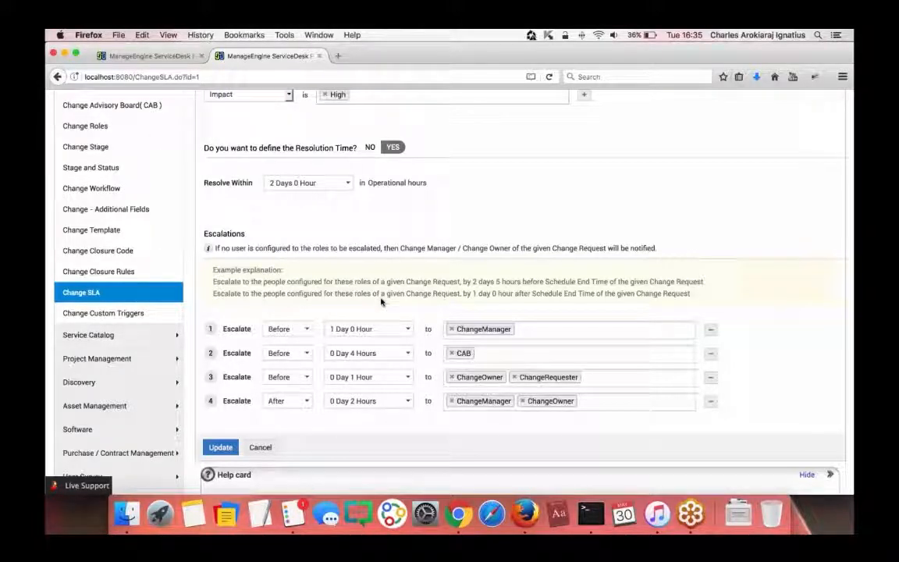
{"action": "scroll", "coordinate": [381, 302], "scroll_direction": "up", "scroll_amount": 8}
- Compare with the change details tab, then return to admin and open Change Roles
{"action": "left_click", "coordinate": [158, 53]}
{"action": "scroll", "coordinate": [457, 293], "scroll_direction": "down", "scroll_amount": 5}
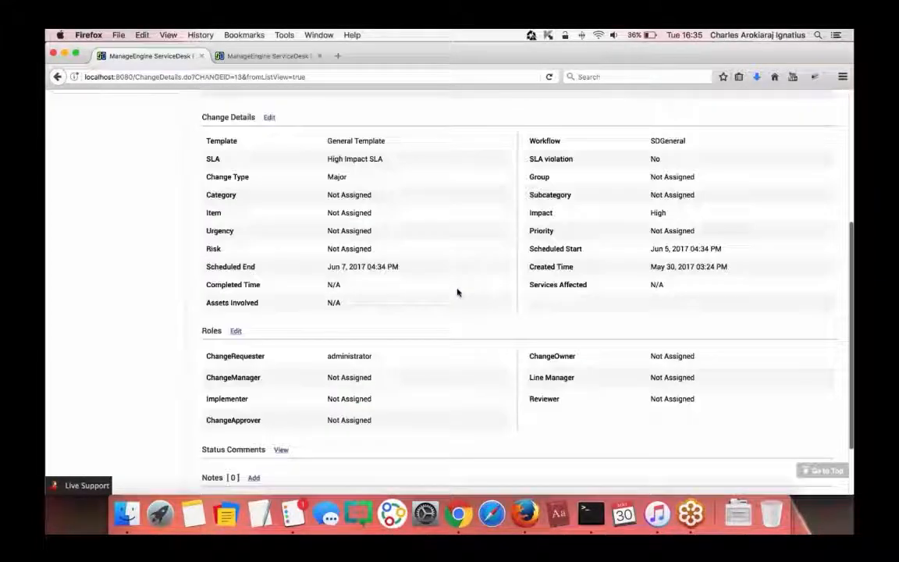
{"action": "scroll", "coordinate": [457, 293], "scroll_direction": "down", "scroll_amount": 2}
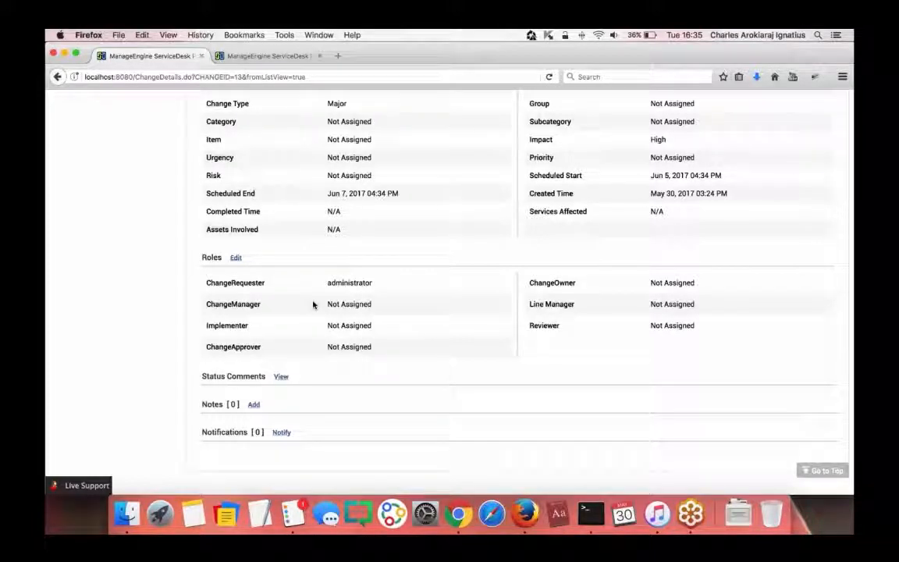
{"action": "left_click", "coordinate": [272, 56]}
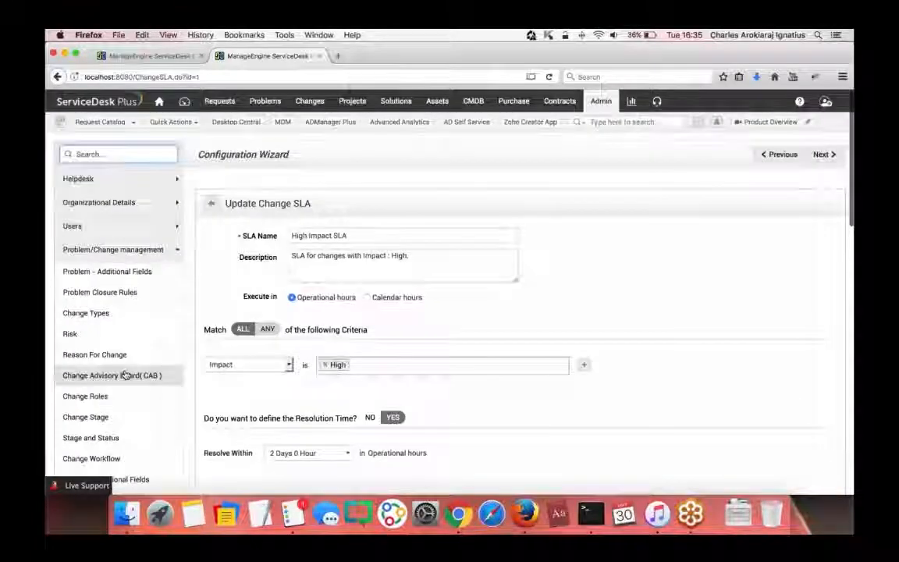
{"action": "scroll", "coordinate": [125, 373], "scroll_direction": "down", "scroll_amount": 5}
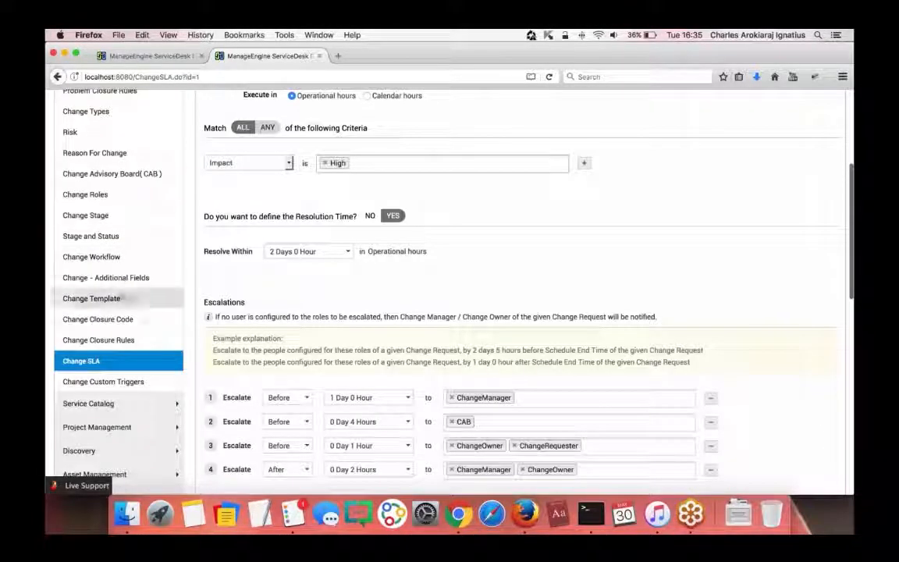
{"action": "left_click", "coordinate": [117, 196]}
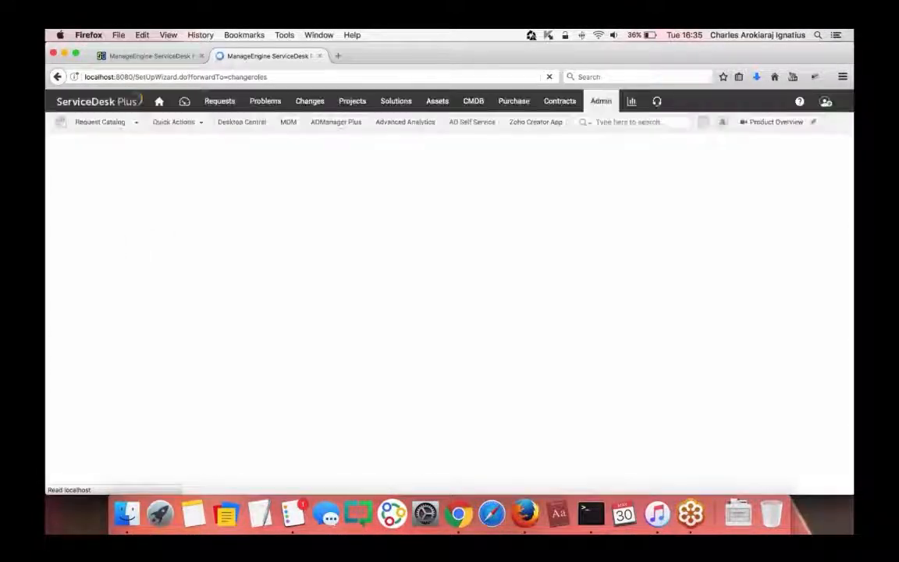
- Look over the ChangeApprover role, then delete the Test Role
{"action": "scroll", "coordinate": [402, 206], "scroll_direction": "down", "scroll_amount": 3}
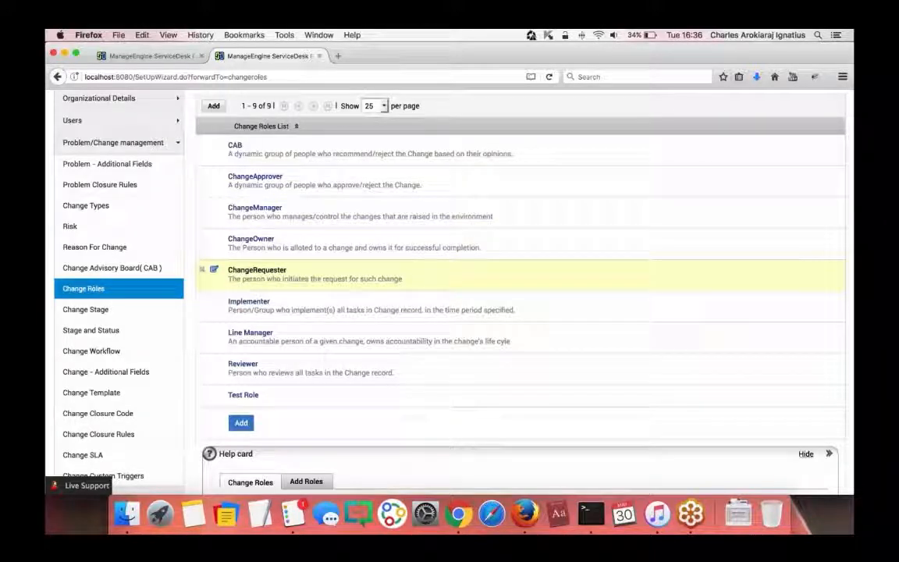
{"action": "left_click", "coordinate": [214, 178]}
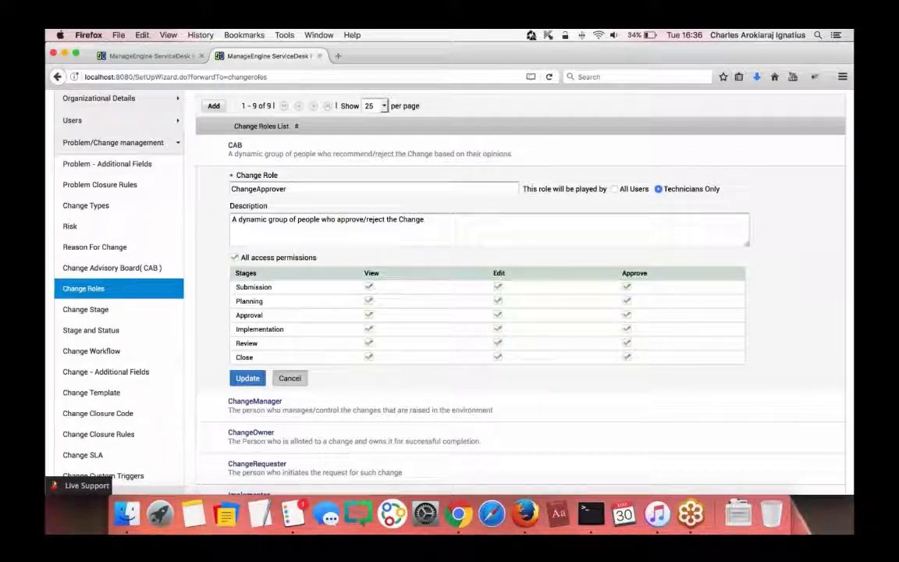
{"action": "left_click", "coordinate": [248, 377]}
{"action": "scroll", "coordinate": [292, 365], "scroll_direction": "down", "scroll_amount": 2}
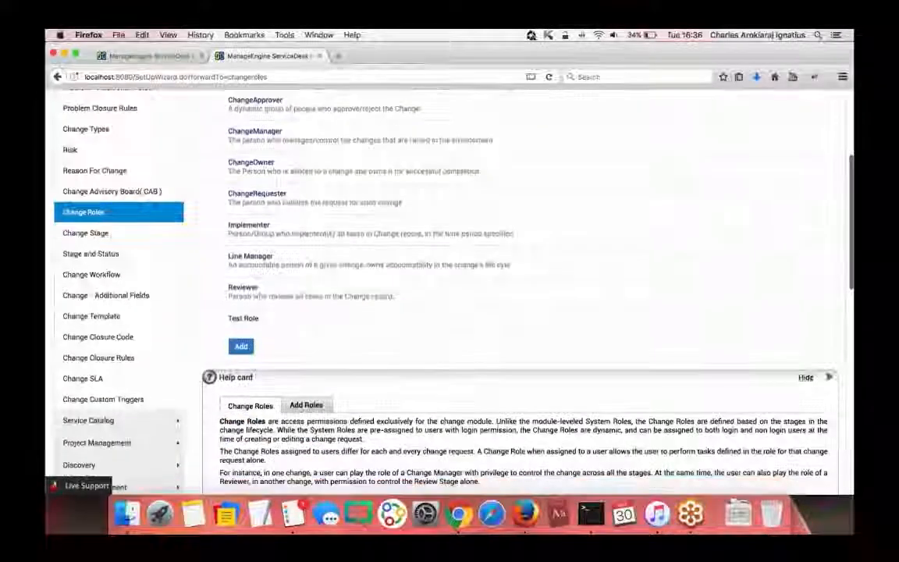
{"action": "left_click", "coordinate": [202, 317]}
{"action": "key", "text": "Return"}
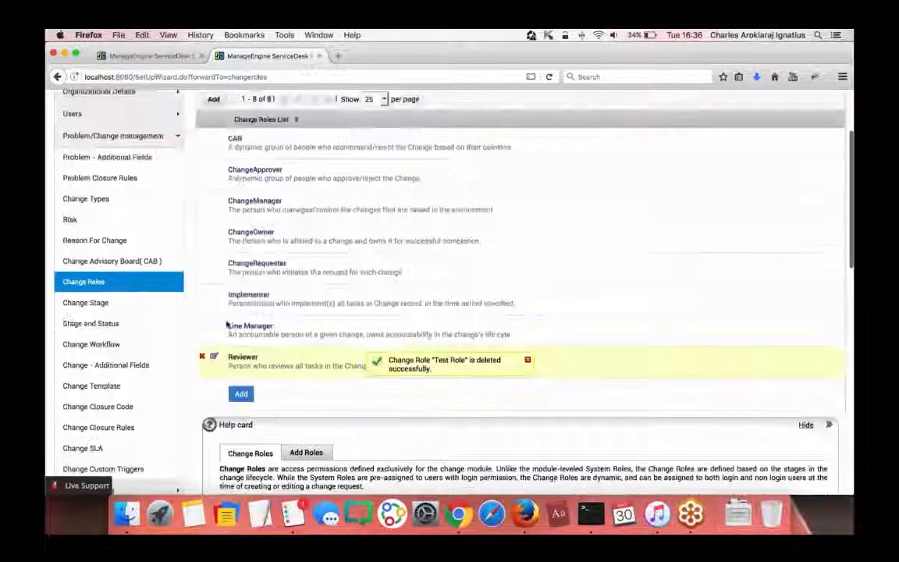
- Draft a new Manager change role with all access permissions, then return to the change details
{"action": "left_click", "coordinate": [241, 344]}
{"action": "scroll", "coordinate": [483, 312], "scroll_direction": "down", "scroll_amount": 5}
{"action": "scroll", "coordinate": [323, 296], "scroll_direction": "up", "scroll_amount": 2}
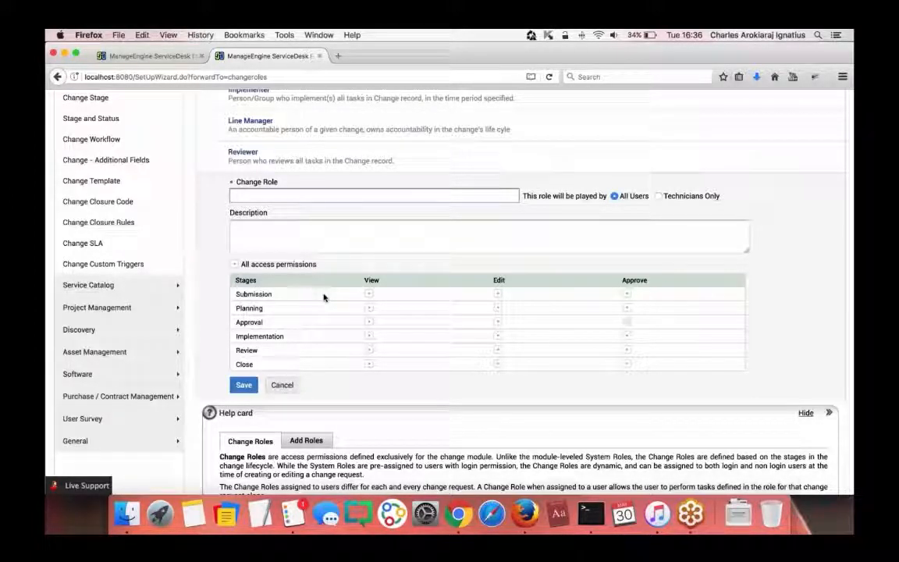
{"action": "type", "text": "Manager"}
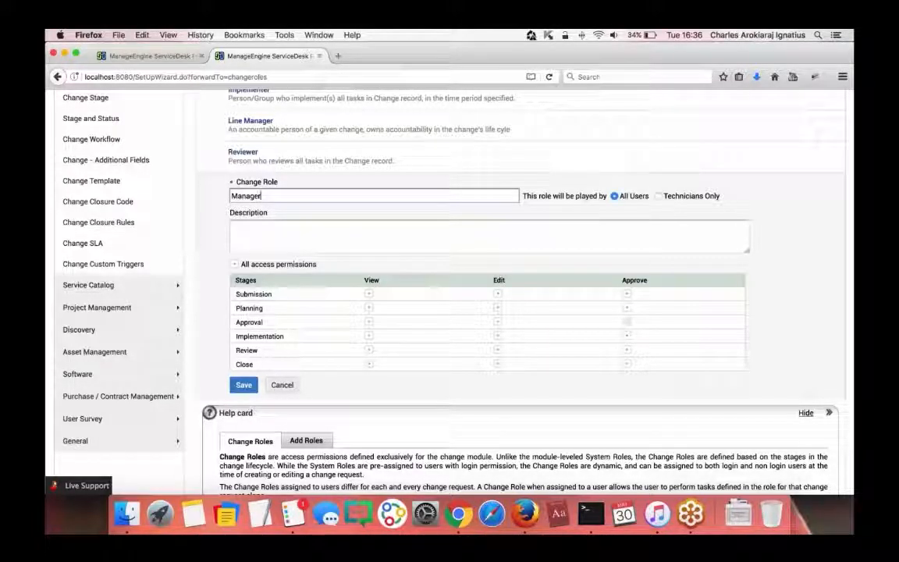
{"action": "left_click", "coordinate": [235, 265]}
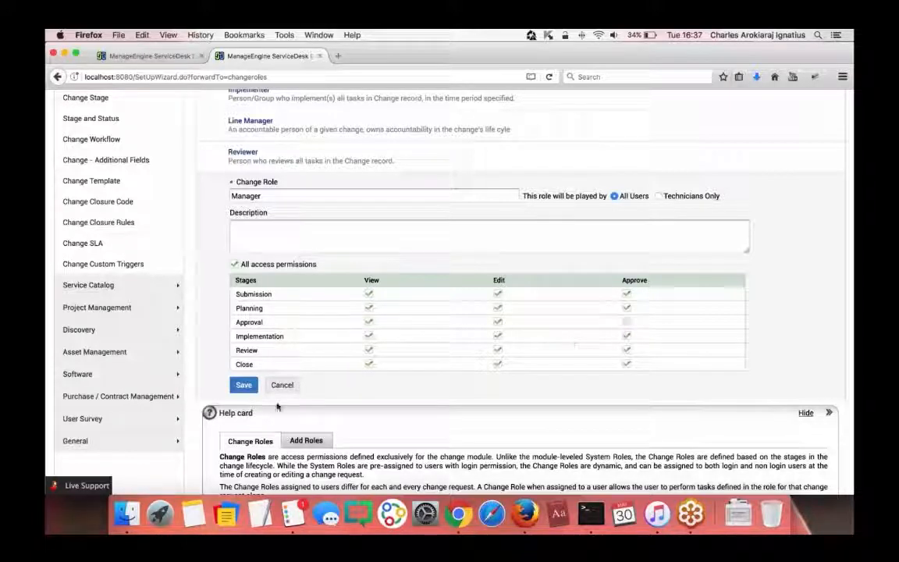
{"action": "scroll", "coordinate": [568, 341], "scroll_direction": "up", "scroll_amount": 5}
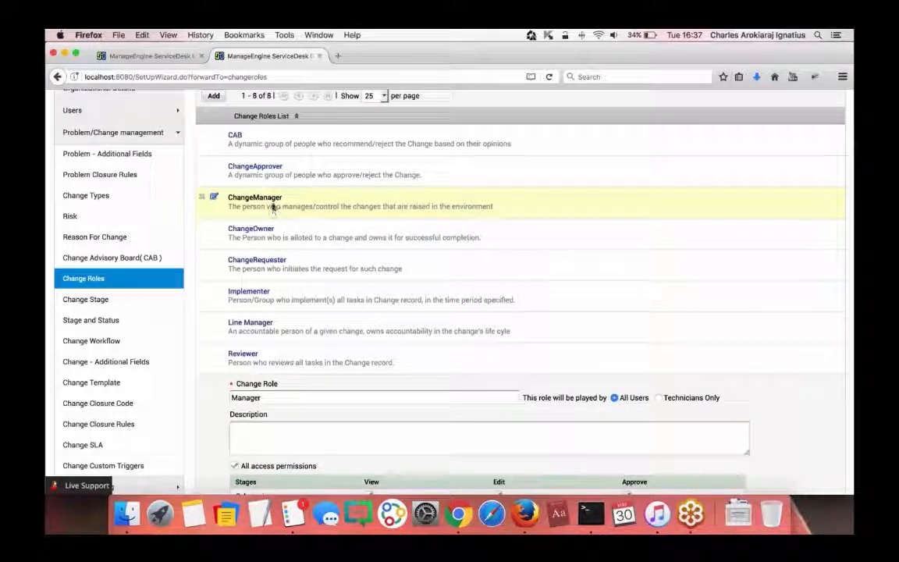
{"action": "left_click", "coordinate": [139, 56]}
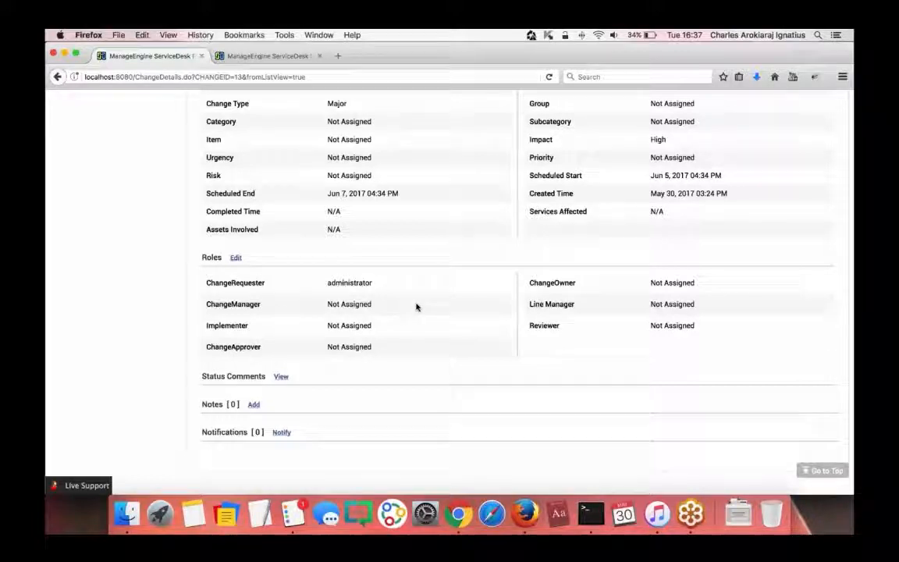
- Assign administrator as the change's ChangeOwner
{"action": "scroll", "coordinate": [429, 305], "scroll_direction": "up", "scroll_amount": 1}
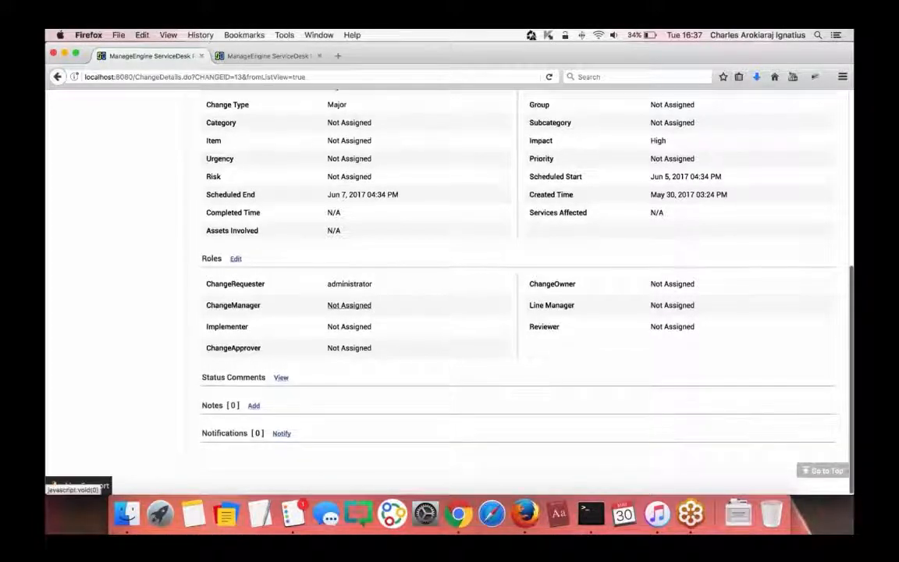
{"action": "left_click", "coordinate": [671, 284]}
{"action": "left_click", "coordinate": [678, 286]}
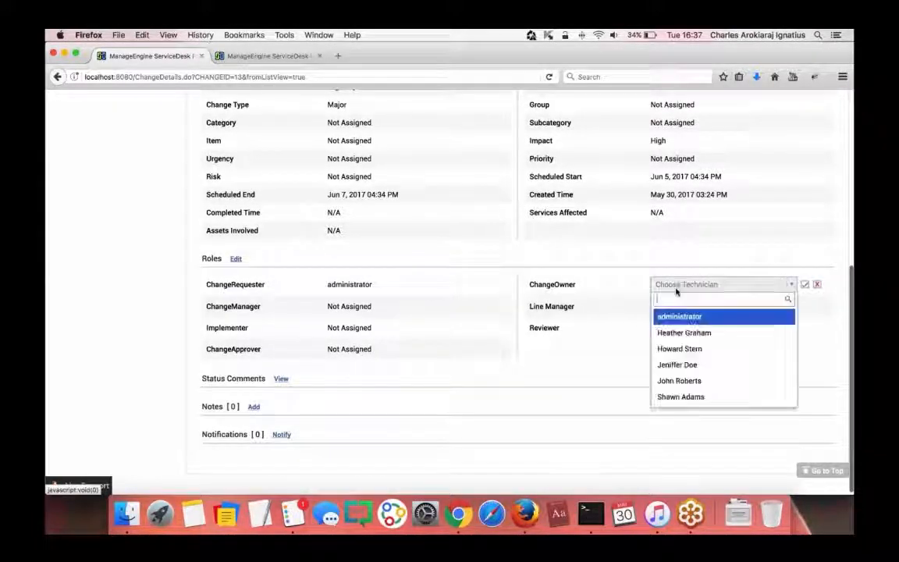
{"action": "left_click", "coordinate": [679, 316]}
{"action": "left_click", "coordinate": [805, 285]}
- Open the ChangeManager technician picker, then switch to the Change Roles setup page
{"action": "left_click", "coordinate": [350, 307]}
{"action": "left_click", "coordinate": [355, 309]}
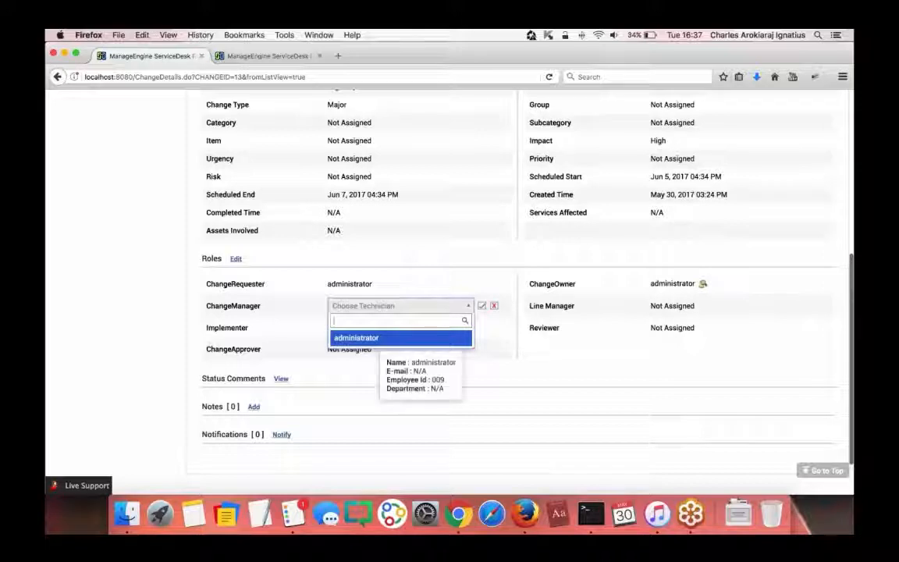
{"action": "left_click", "coordinate": [234, 56]}
{"action": "scroll", "coordinate": [585, 125], "scroll_direction": "up", "scroll_amount": 3}
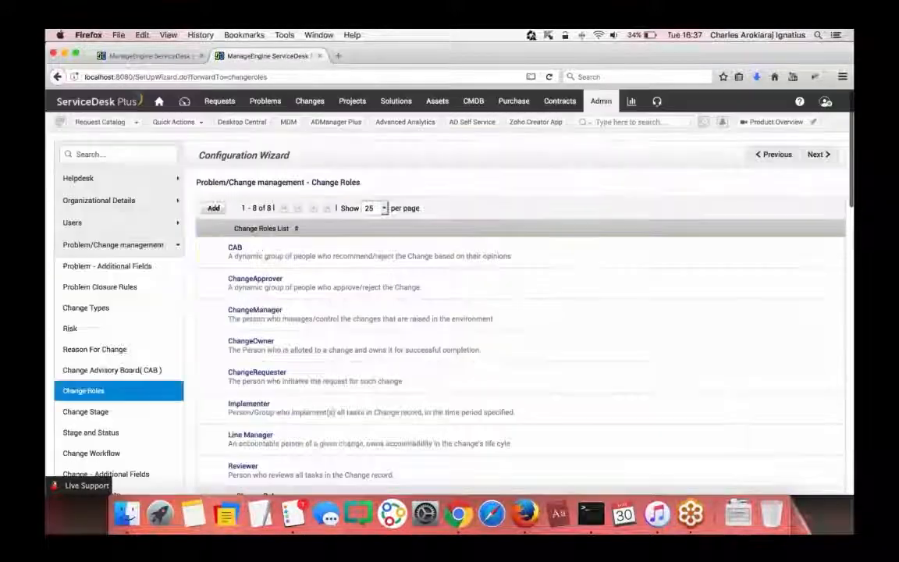
- Review the technician Role List under Admin Users, then return to change 13's details
{"action": "left_click", "coordinate": [591, 102]}
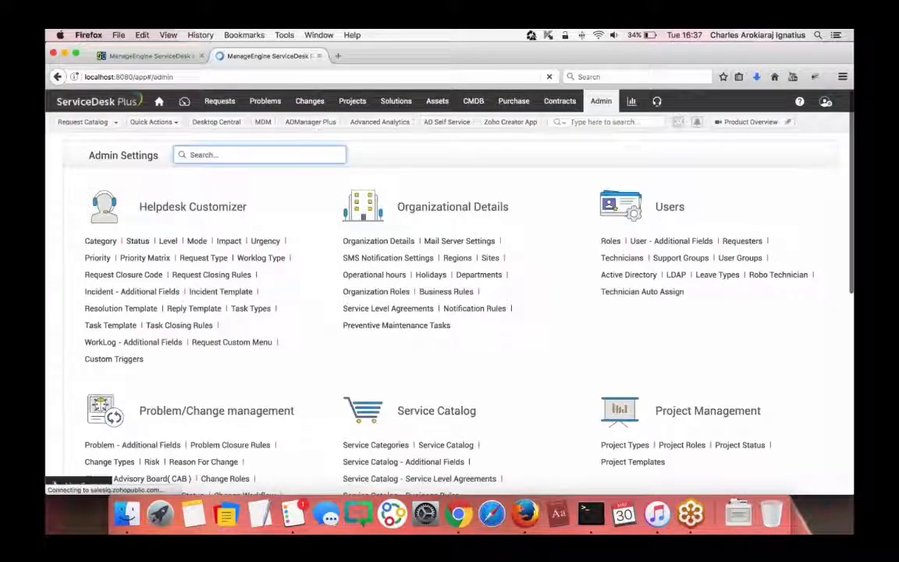
{"action": "left_click", "coordinate": [611, 241]}
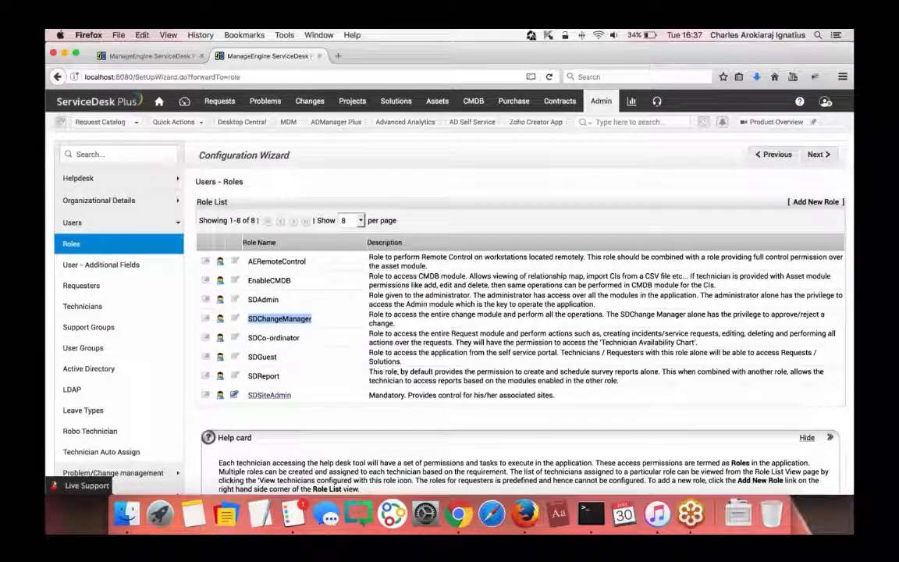
{"action": "left_click", "coordinate": [160, 56]}
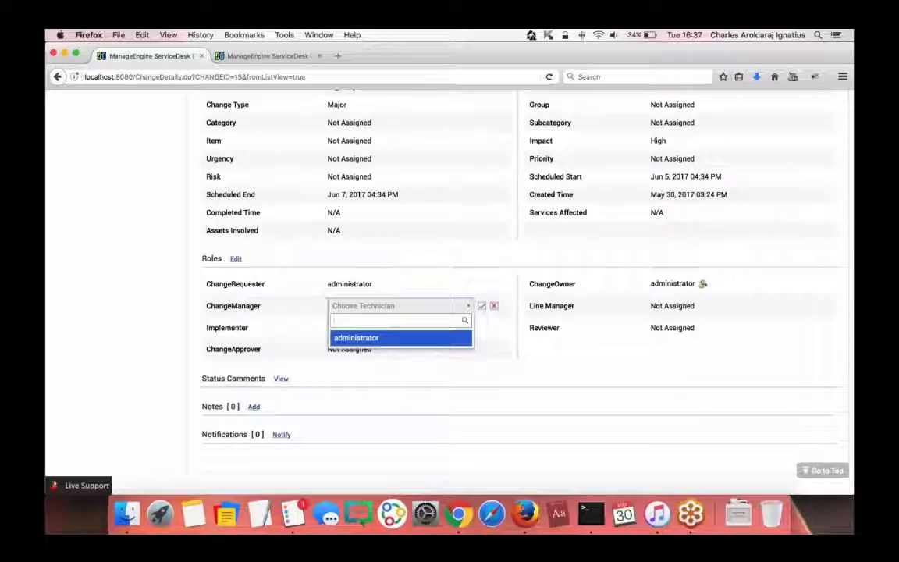
- Assign administrator as both ChangeManager and Implementer
{"action": "left_click", "coordinate": [374, 337]}
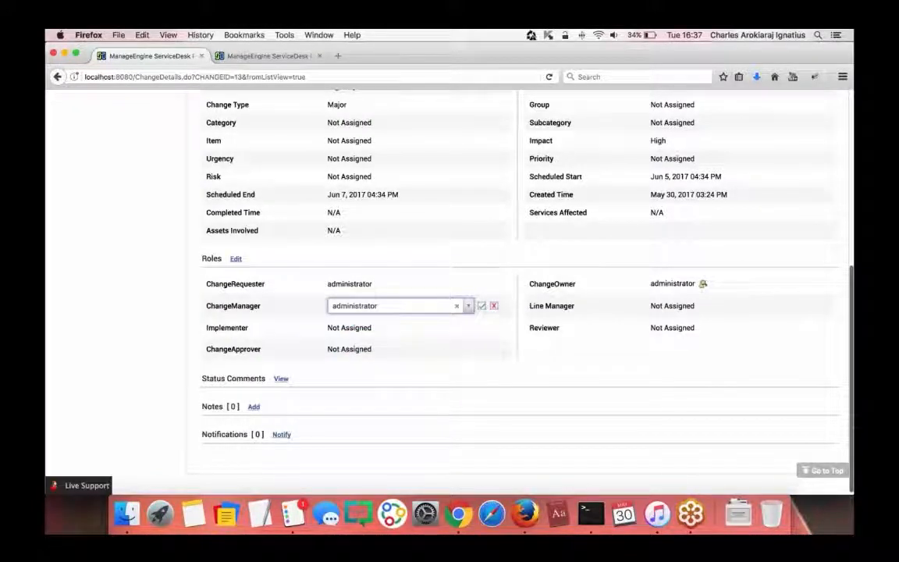
{"action": "left_click", "coordinate": [481, 306]}
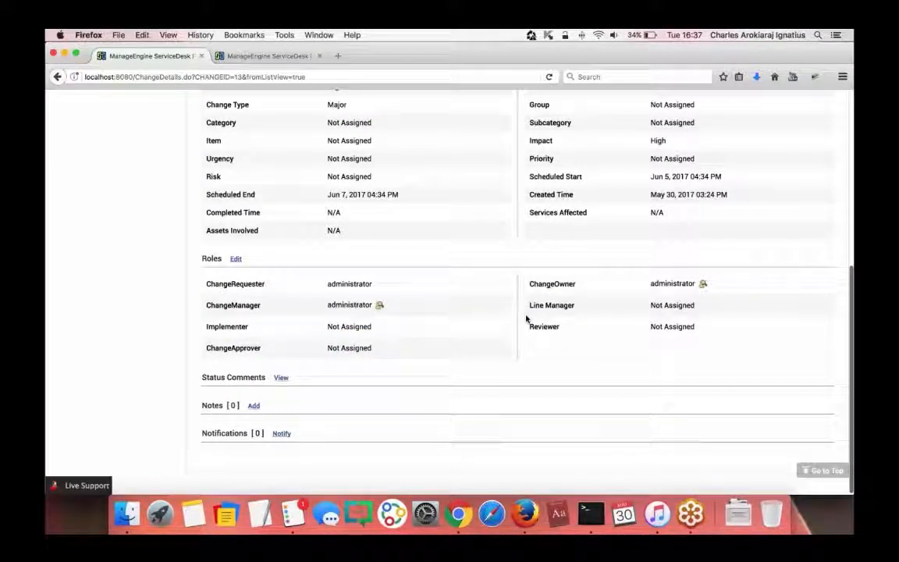
{"action": "left_click", "coordinate": [349, 326]}
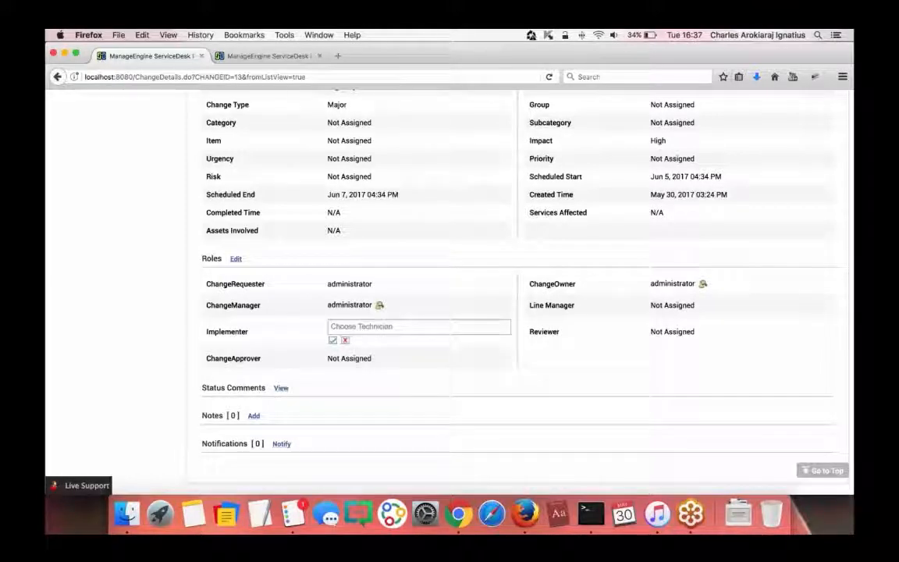
{"action": "left_click", "coordinate": [418, 327]}
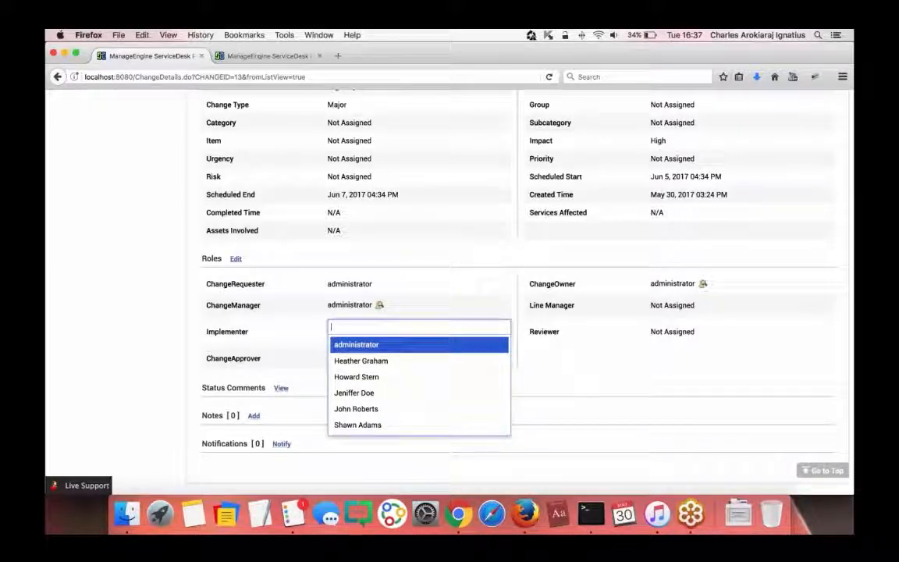
{"action": "left_click", "coordinate": [351, 345]}
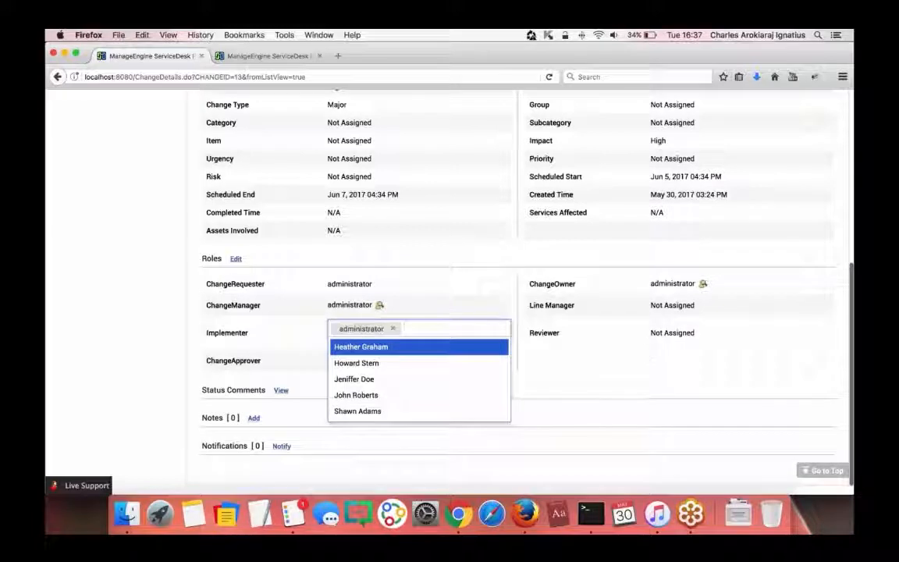
{"action": "left_click", "coordinate": [333, 342]}
- Assign technicians to the Reviewer and ChangeApprover roles
{"action": "left_click", "coordinate": [672, 333]}
{"action": "left_click", "coordinate": [683, 327]}
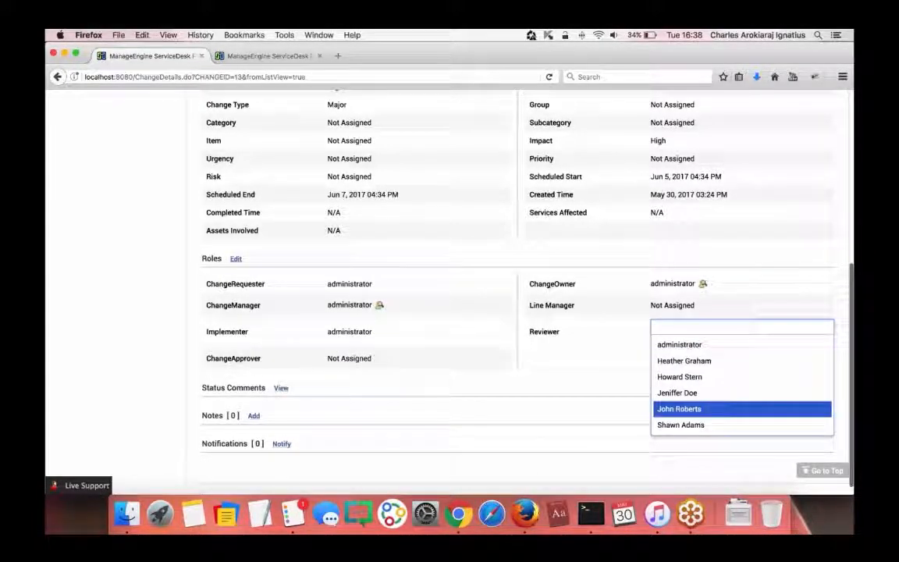
{"action": "left_click", "coordinate": [673, 394]}
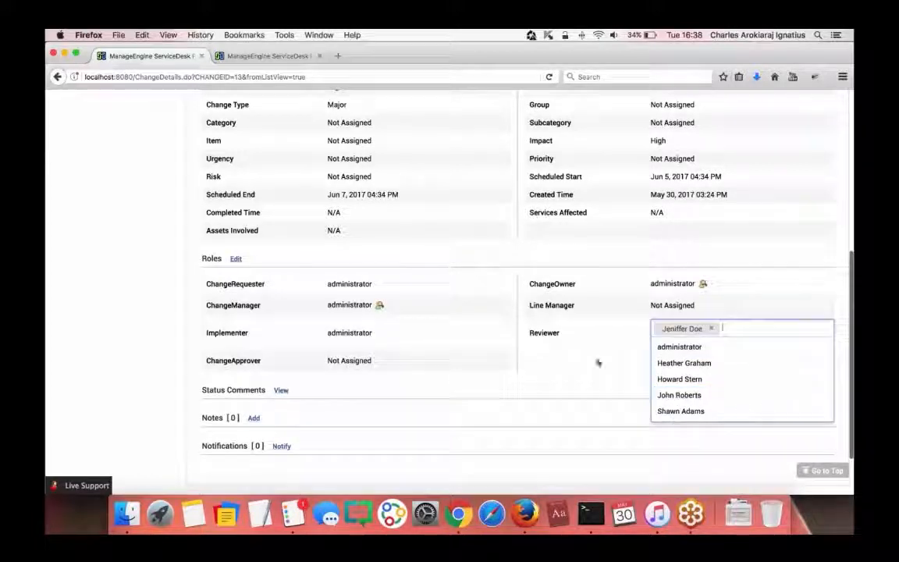
{"action": "left_click", "coordinate": [656, 346]}
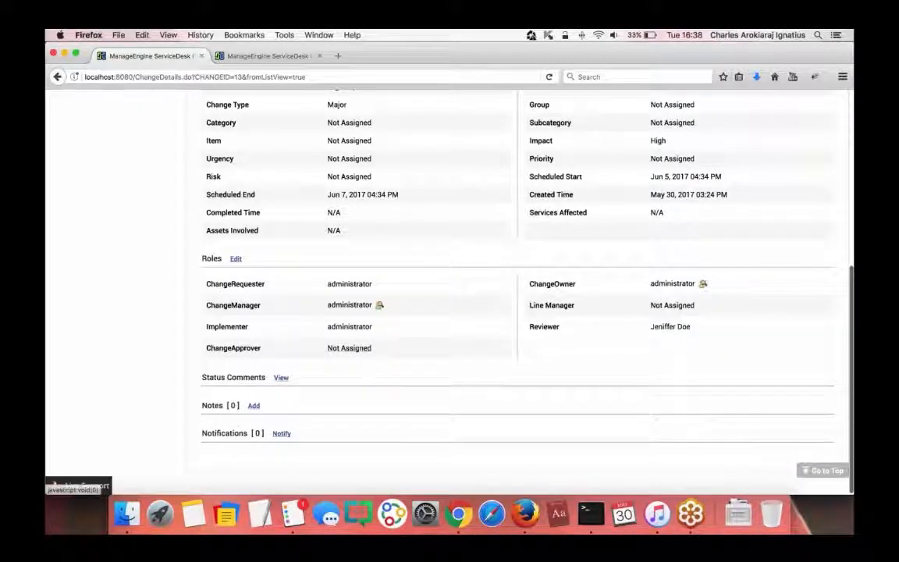
{"action": "left_click", "coordinate": [347, 360]}
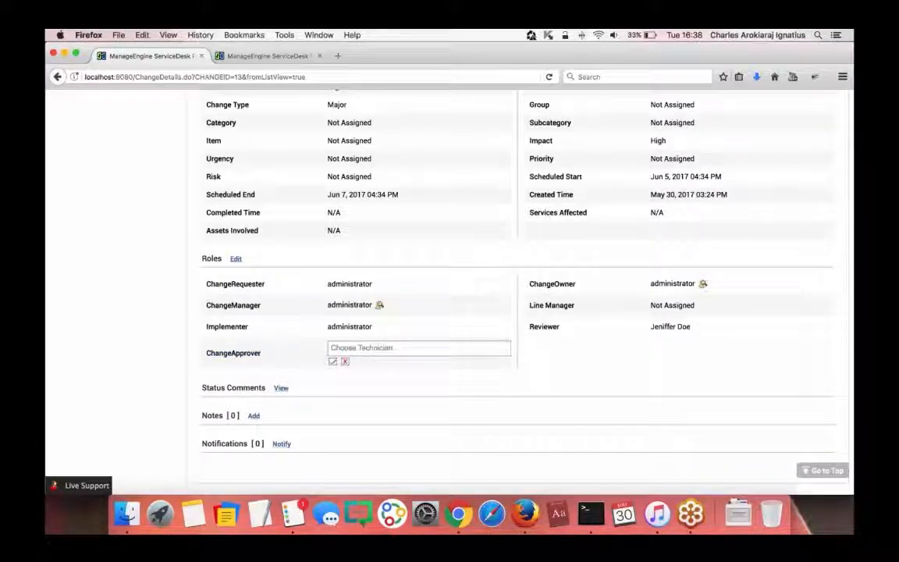
{"action": "left_click", "coordinate": [358, 348]}
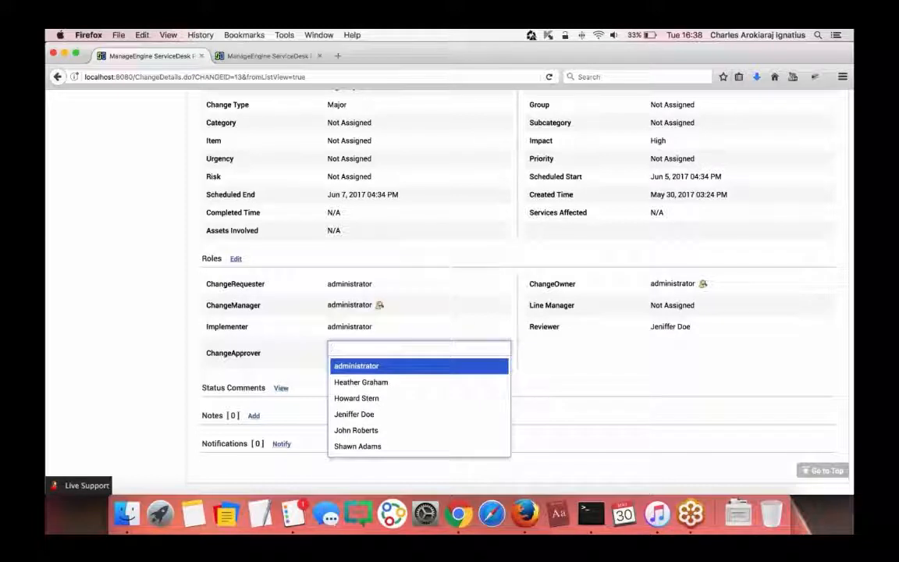
{"action": "key", "text": "Down"}
{"action": "key", "text": "Down"}
{"action": "key", "text": "Down"}
{"action": "key", "text": "Down"}
{"action": "key", "text": "Return"}
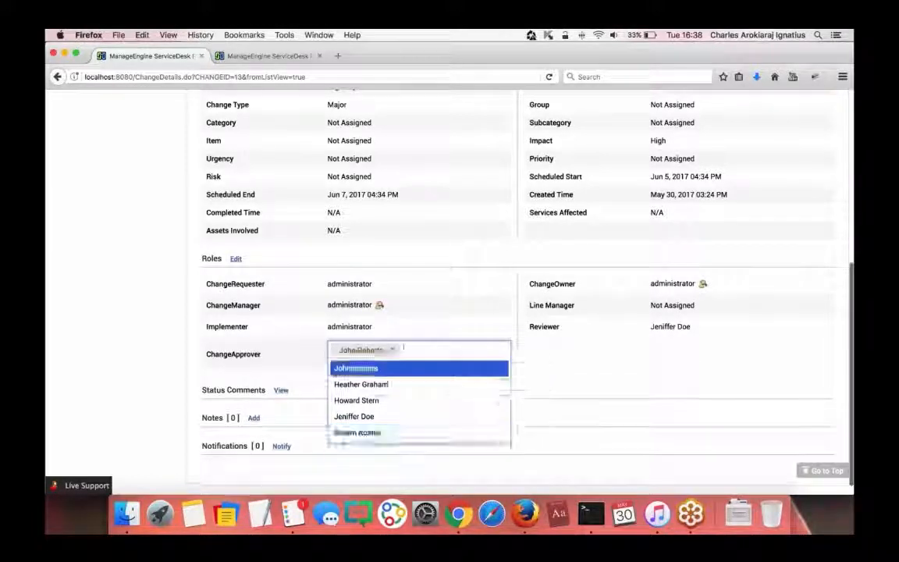
{"action": "left_click", "coordinate": [282, 348]}
{"action": "left_click", "coordinate": [333, 364]}
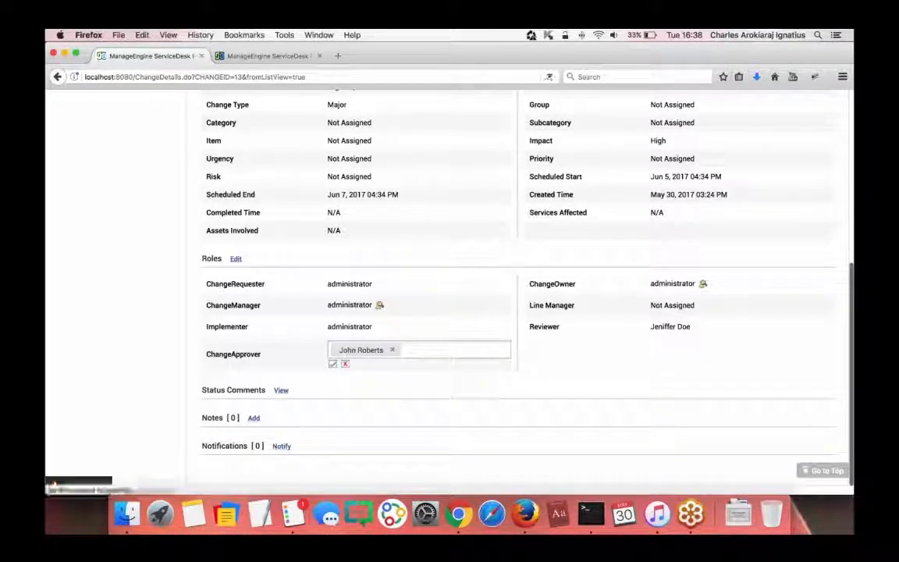
- Make Guest the change's Line Manager
{"action": "scroll", "coordinate": [475, 261], "scroll_direction": "up", "scroll_amount": 1}
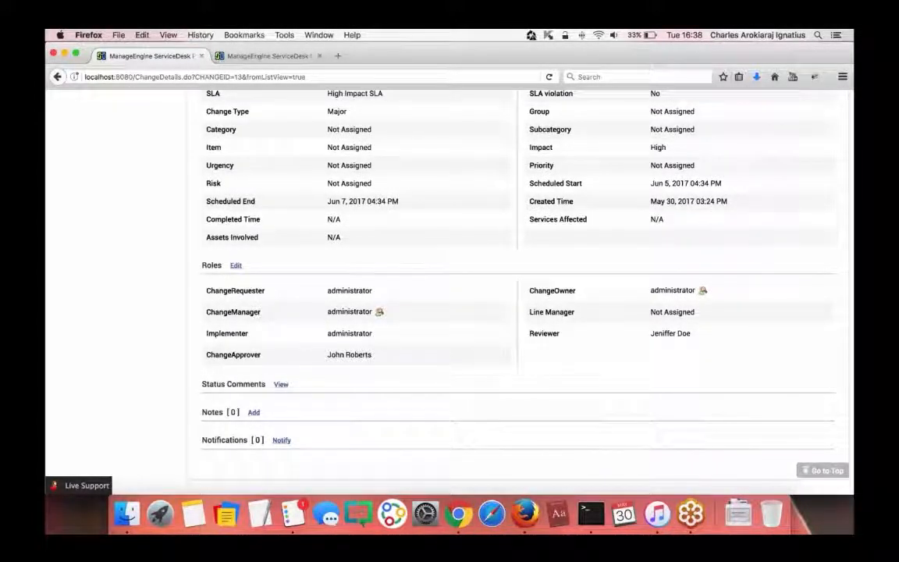
{"action": "scroll", "coordinate": [474, 261], "scroll_direction": "up", "scroll_amount": 1}
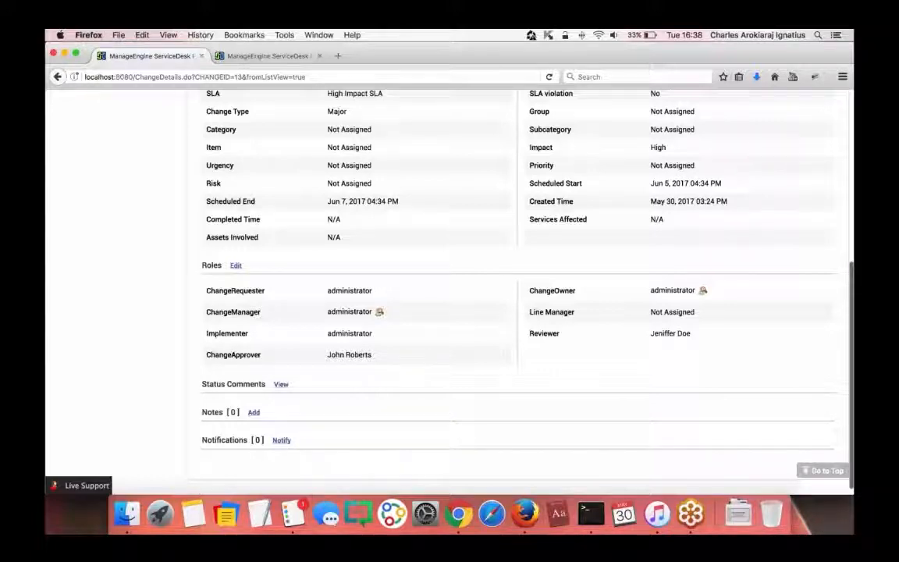
{"action": "scroll", "coordinate": [474, 261], "scroll_direction": "up", "scroll_amount": 2}
{"action": "scroll", "coordinate": [474, 261], "scroll_direction": "down", "scroll_amount": 1}
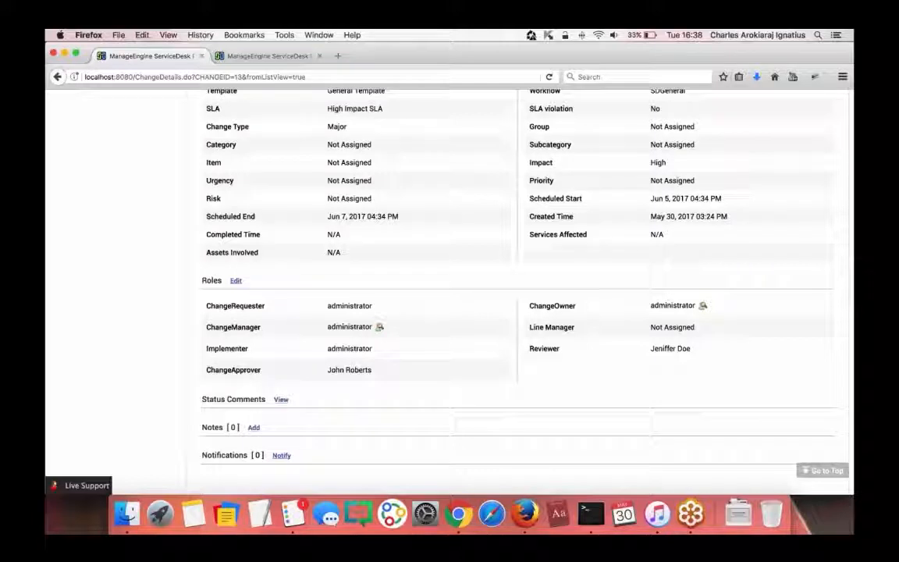
{"action": "left_click", "coordinate": [667, 328]}
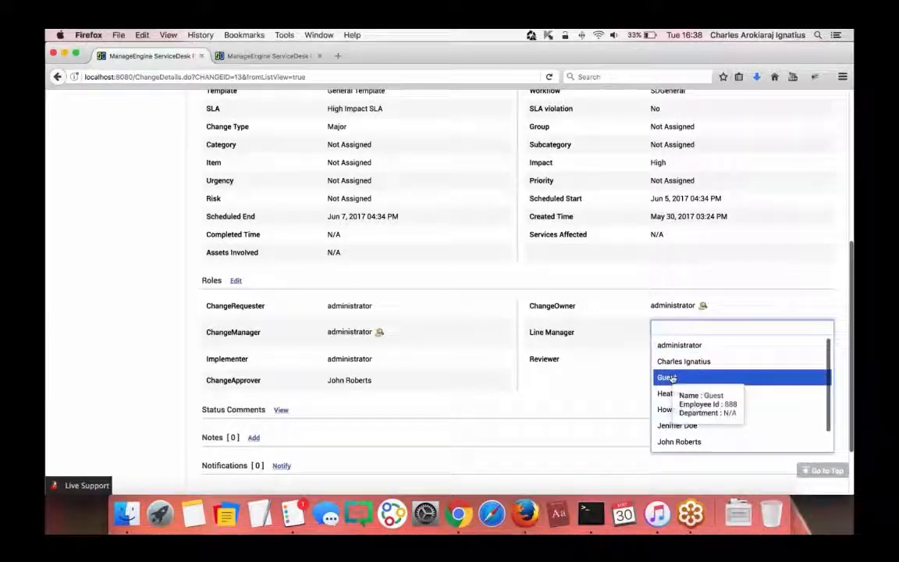
{"action": "left_click", "coordinate": [670, 377]}
{"action": "left_click", "coordinate": [643, 353]}
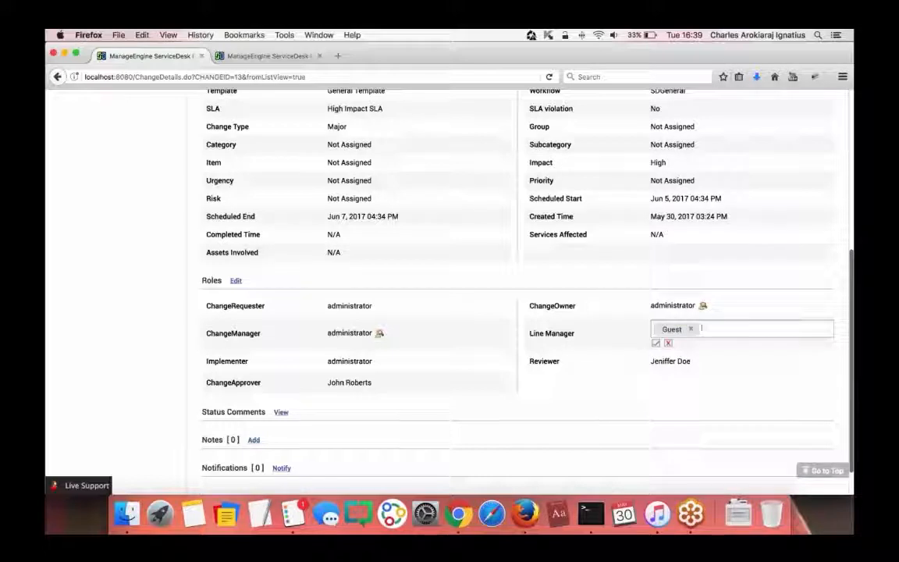
{"action": "left_click", "coordinate": [656, 343]}
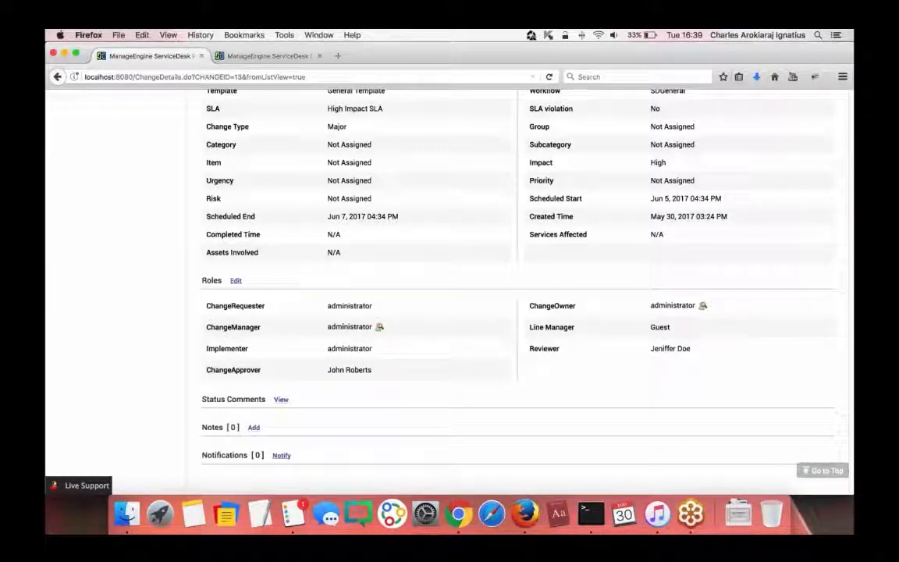
- Load the ServiceDesk login page at localhost:8080 in a new private window
{"action": "left_click", "coordinate": [841, 76]}
{"action": "left_click", "coordinate": [778, 145]}
{"action": "type", "text": "localhost/"}
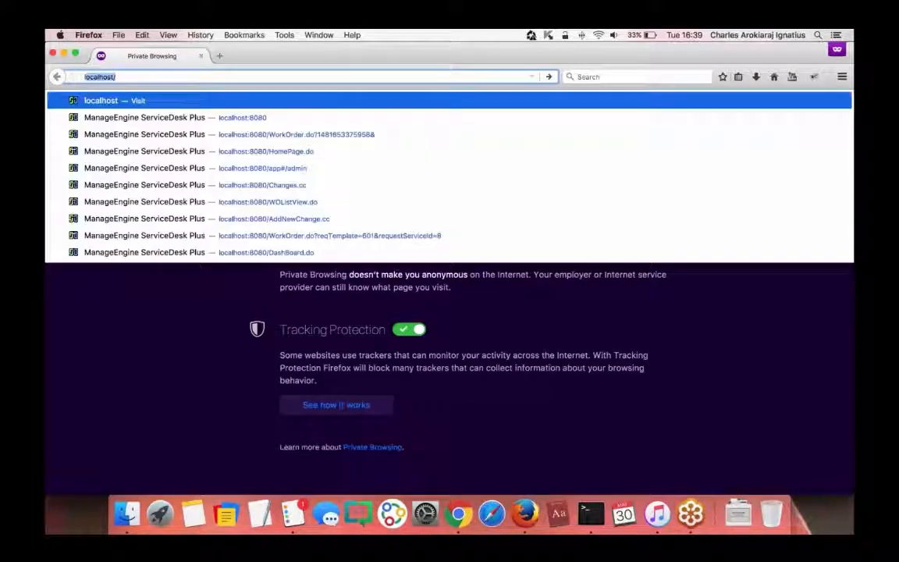
{"action": "key", "text": "Down"}
{"action": "key", "text": "Return"}
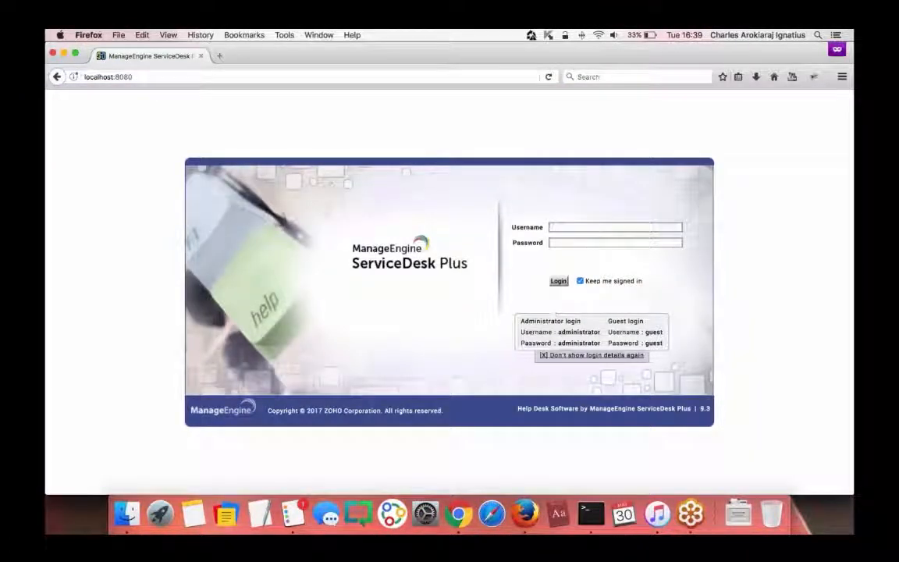
- Log in with the guest credentials and open the Changes module
{"action": "double_click", "coordinate": [653, 332]}
{"action": "key", "text": "super+c"}
{"action": "left_click", "coordinate": [561, 226]}
{"action": "key", "text": "super+v"}
{"action": "left_click", "coordinate": [560, 243]}
{"action": "key", "text": "super+v"}
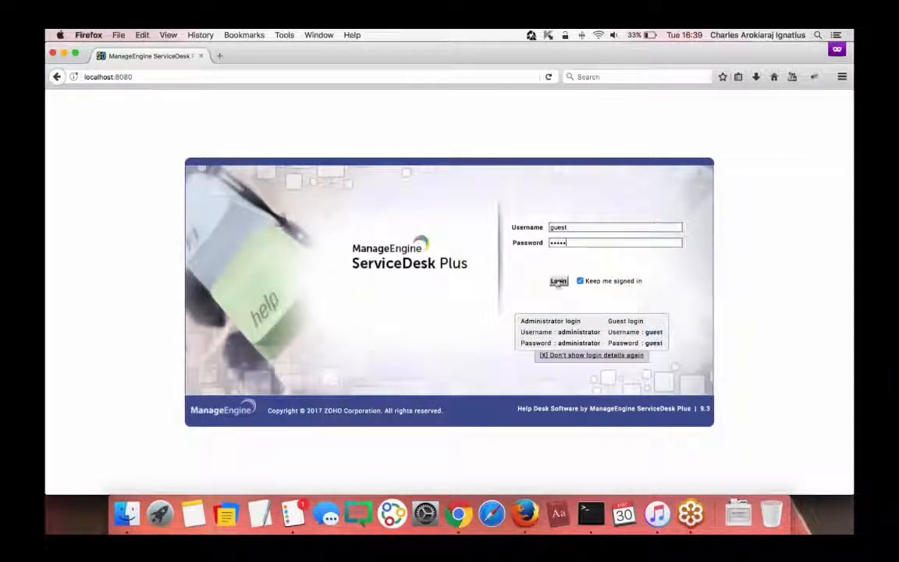
{"action": "left_click", "coordinate": [559, 281]}
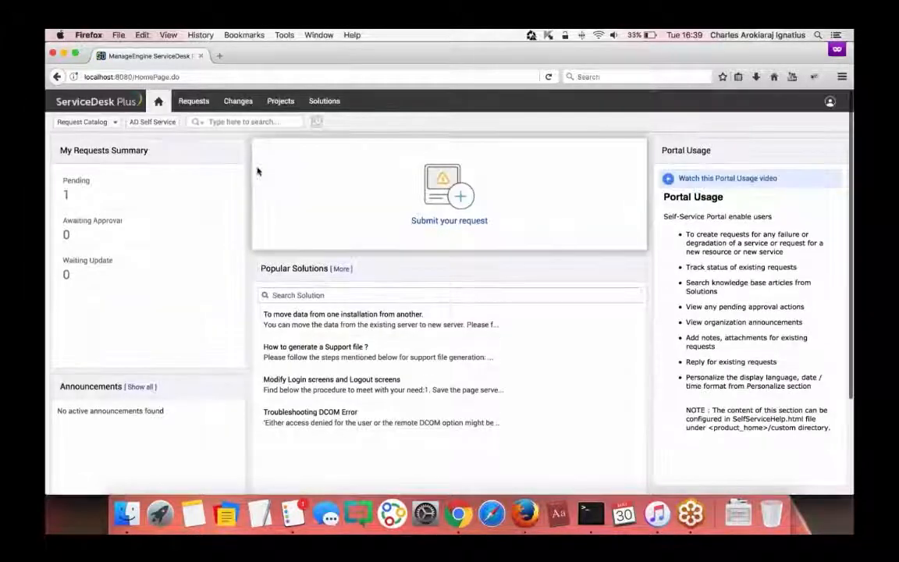
{"action": "left_click", "coordinate": [238, 100]}
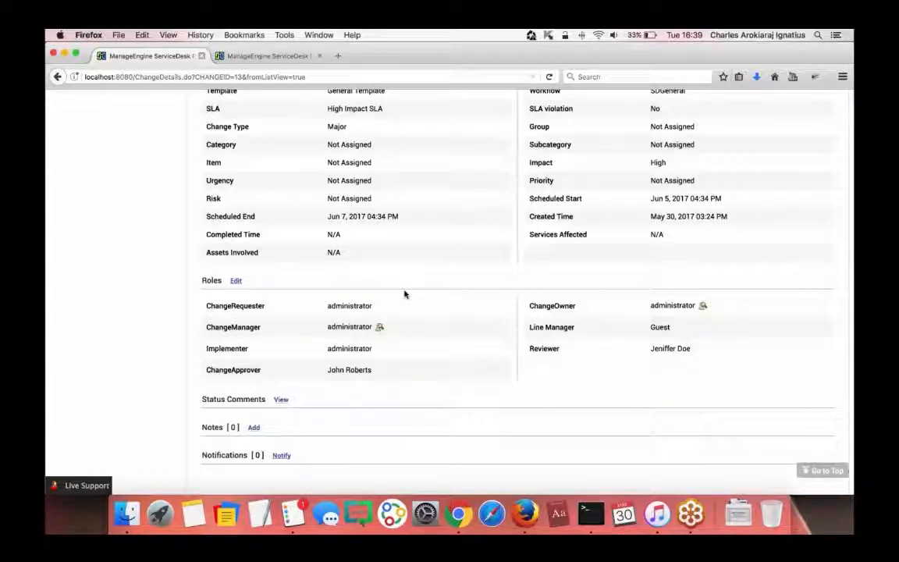
- Accept change 13 with the comment 'APproved' and save the status update
{"action": "scroll", "coordinate": [404, 294], "scroll_direction": "up", "scroll_amount": 5}
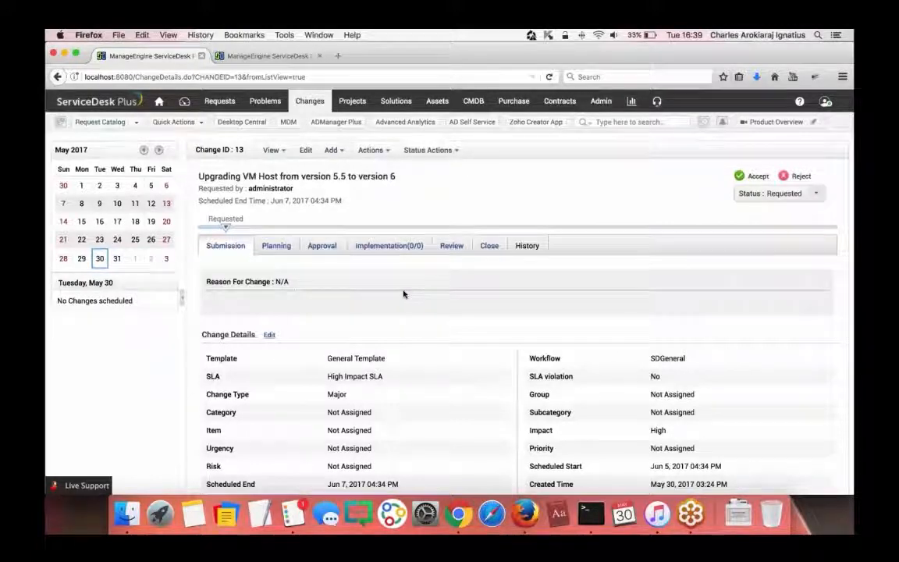
{"action": "scroll", "coordinate": [440, 331], "scroll_direction": "down", "scroll_amount": 2}
{"action": "scroll", "coordinate": [441, 333], "scroll_direction": "down", "scroll_amount": 3}
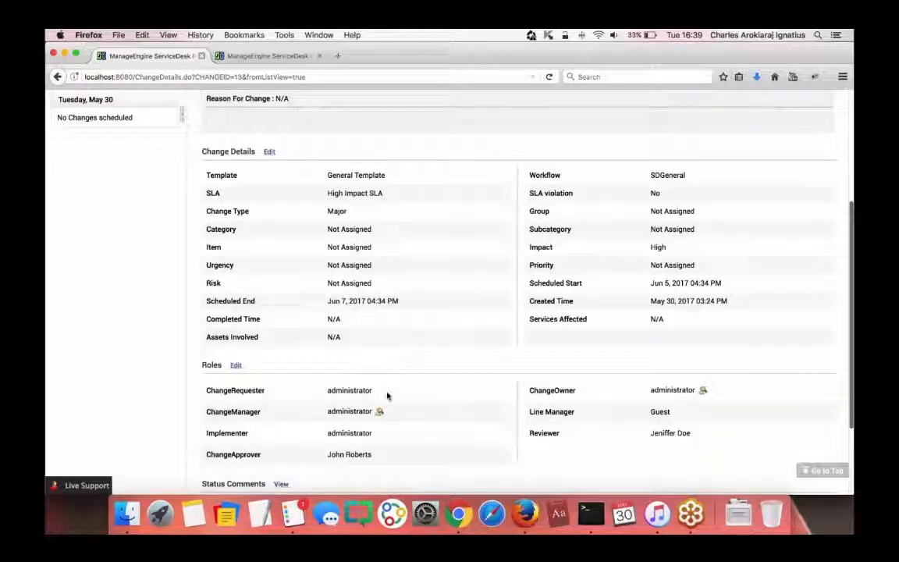
{"action": "scroll", "coordinate": [390, 394], "scroll_direction": "down", "scroll_amount": 2}
{"action": "scroll", "coordinate": [393, 391], "scroll_direction": "up", "scroll_amount": 7}
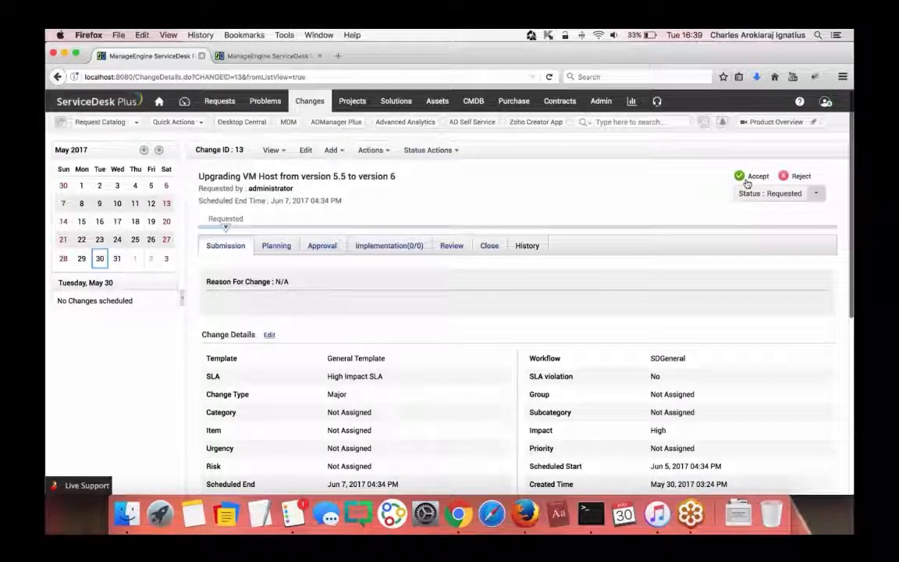
{"action": "left_click", "coordinate": [371, 150]}
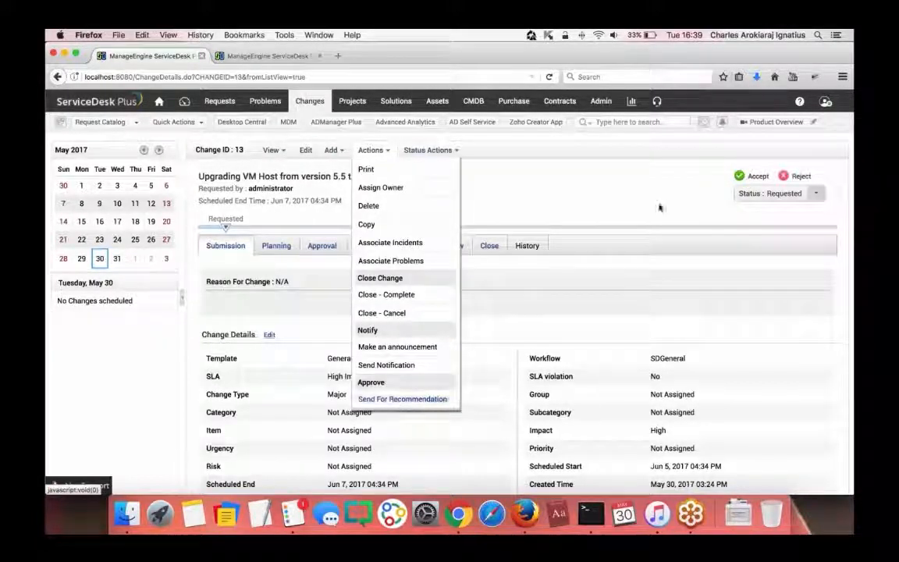
{"action": "left_click", "coordinate": [719, 188]}
{"action": "left_click", "coordinate": [740, 178]}
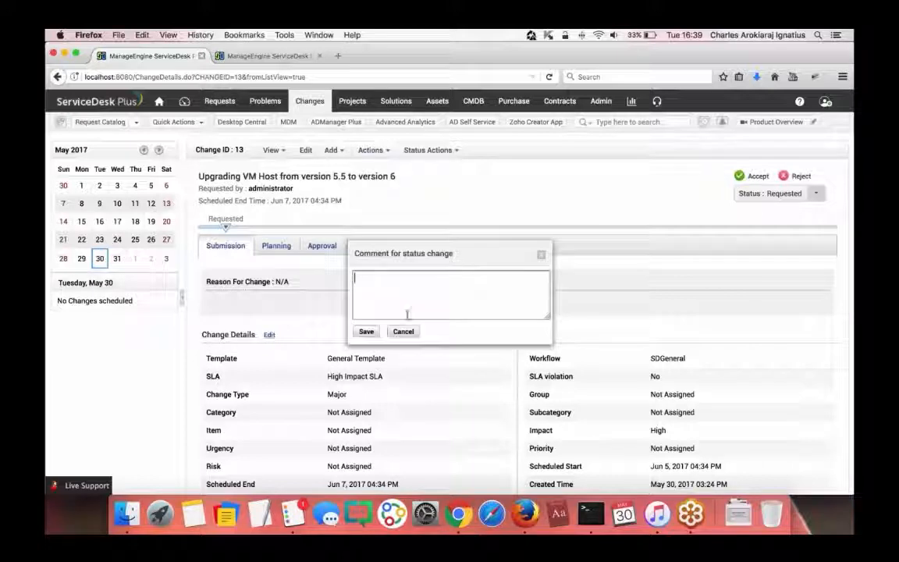
{"action": "type", "text": "APpr"}
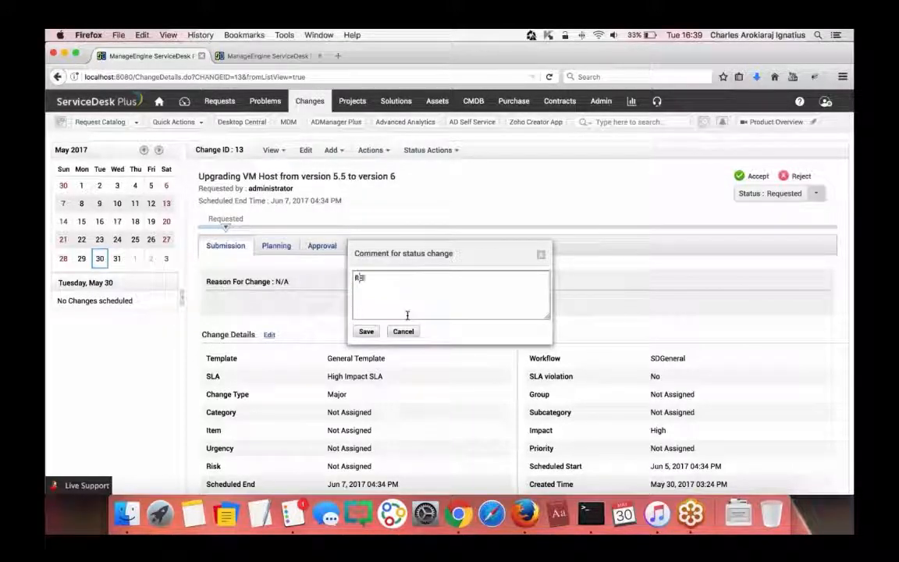
{"action": "type", "text": "oved"}
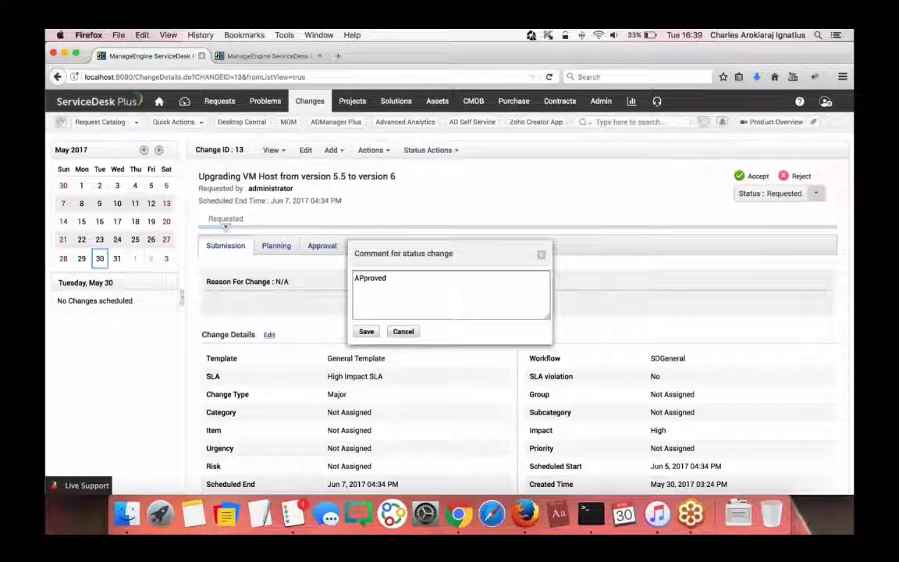
{"action": "left_click", "coordinate": [366, 330]}
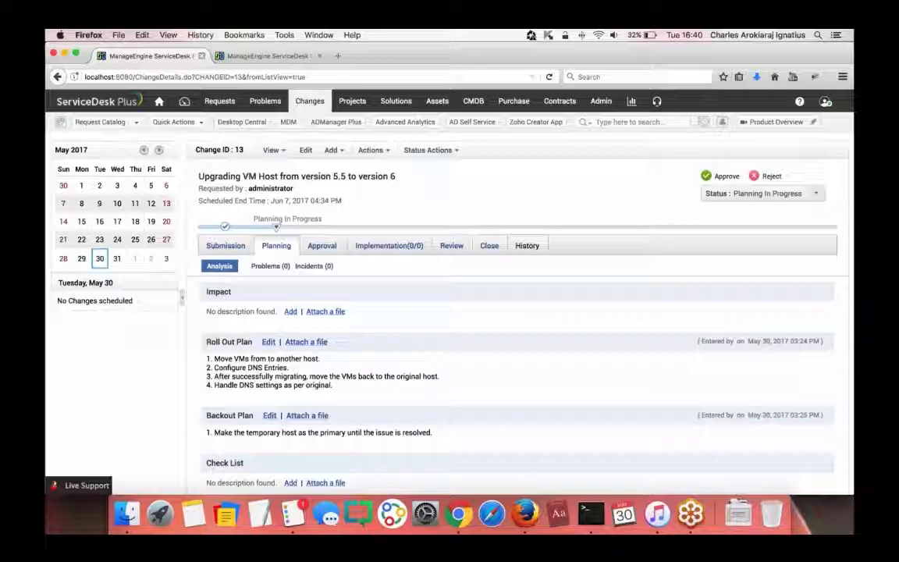
- In the second tab, open the CMDB All CIs list of 37 configuration items
{"action": "left_click", "coordinate": [238, 57]}
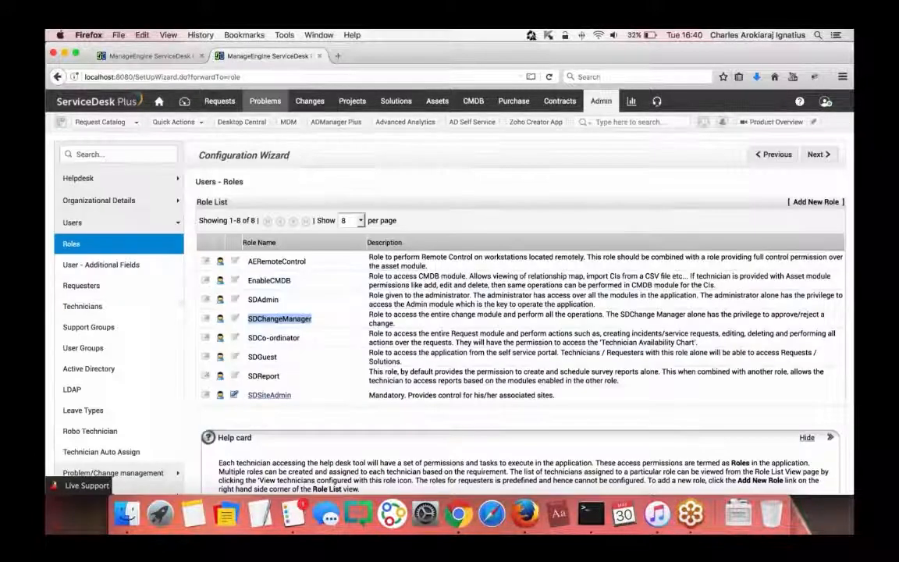
{"action": "left_click", "coordinate": [474, 100]}
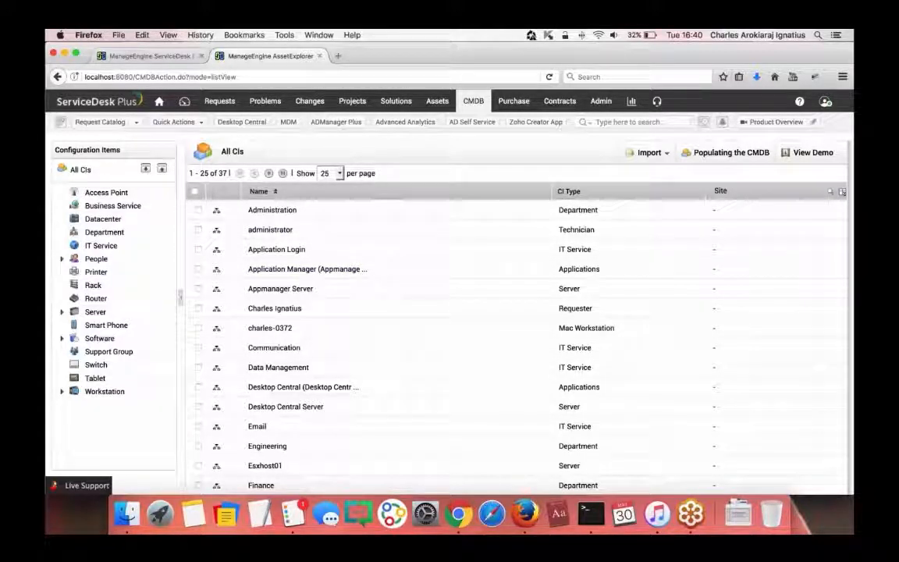
- Open Esxhost01's relationship map from the All CIs list
{"action": "scroll", "coordinate": [450, 321], "scroll_direction": "down", "scroll_amount": 2}
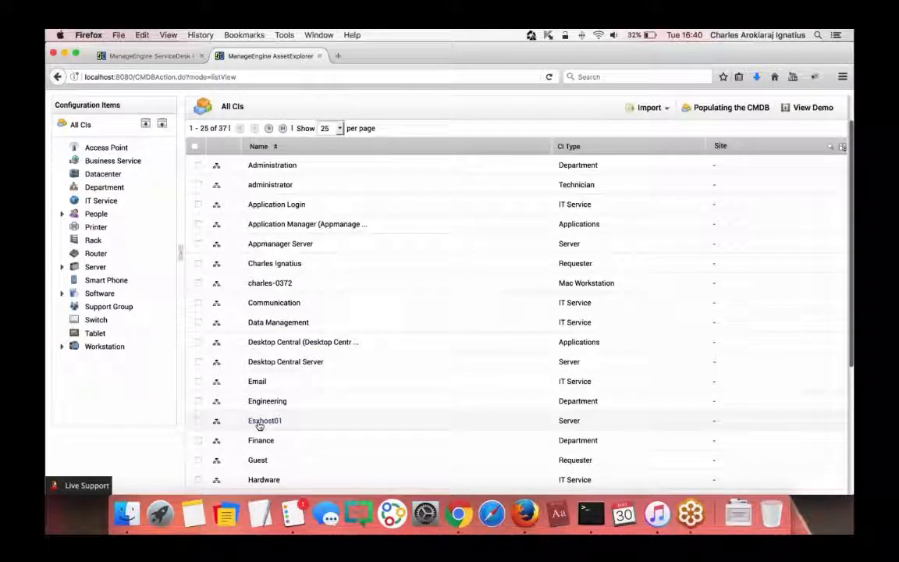
{"action": "left_click", "coordinate": [217, 424]}
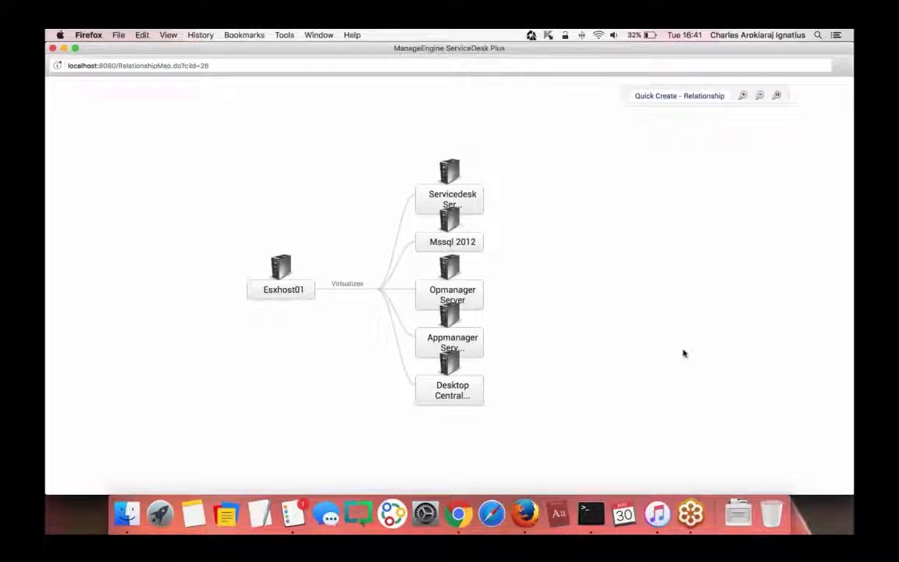
- Check the Esxhost01 map node cards and expand Servicedesk Server to reveal Servicedesk Plus and Mssql 2012
{"action": "mouse_move", "coordinate": [473, 393]}
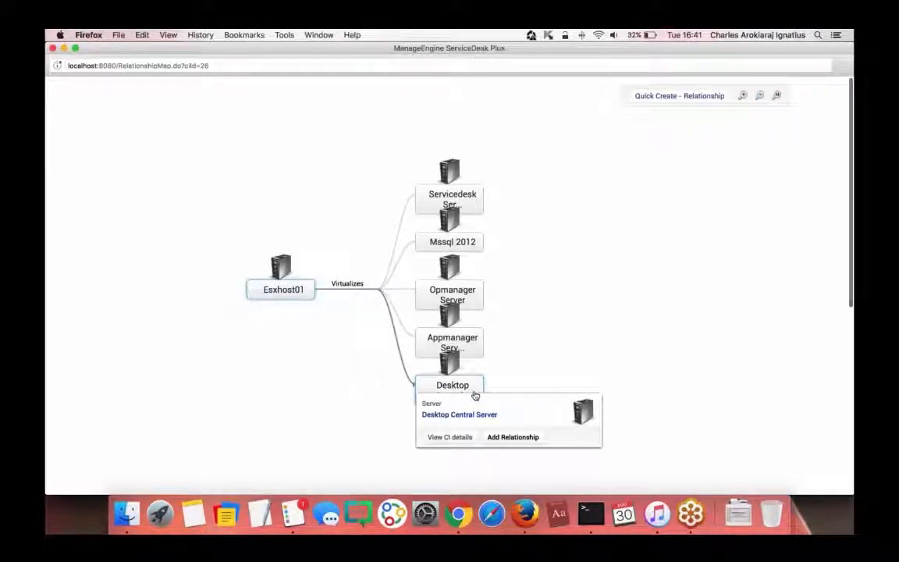
{"action": "mouse_move", "coordinate": [466, 345]}
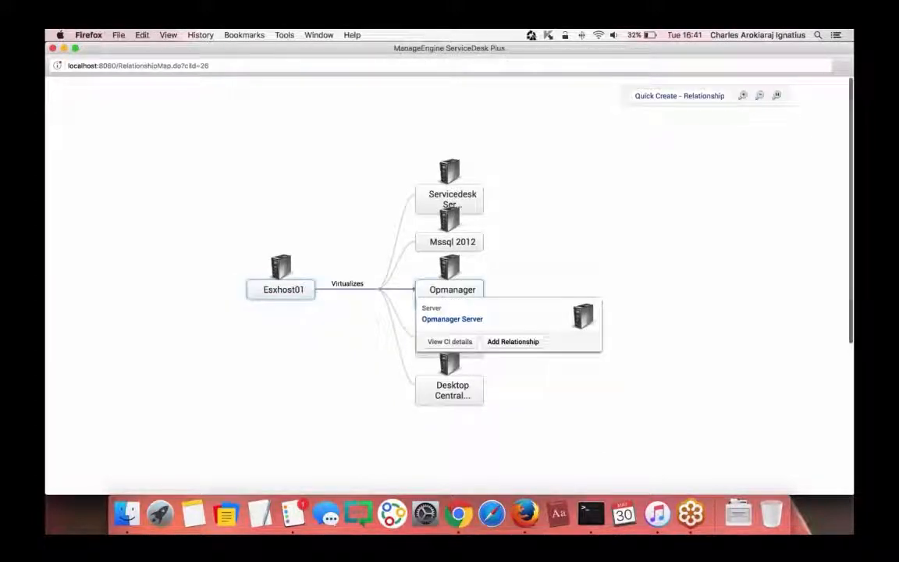
{"action": "mouse_move", "coordinate": [460, 244]}
{"action": "mouse_move", "coordinate": [467, 197]}
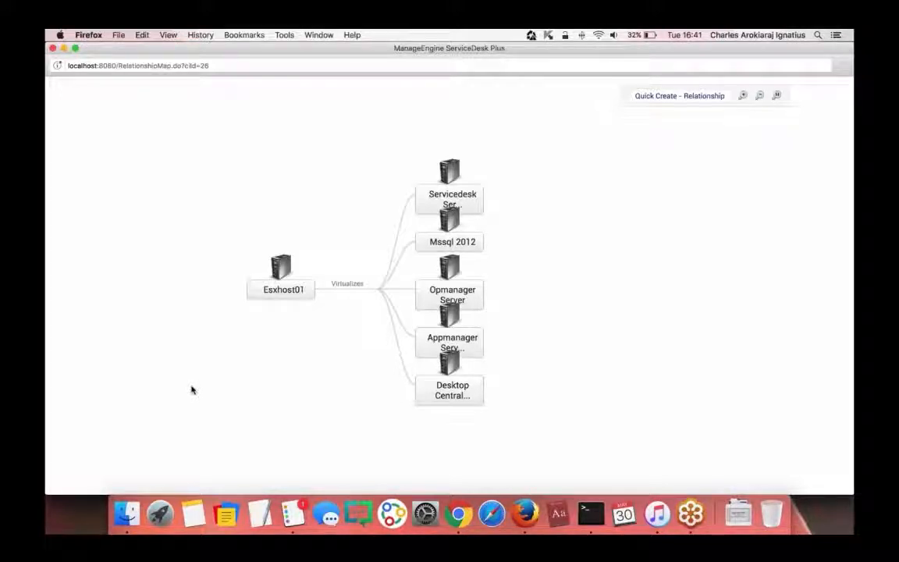
{"action": "left_click", "coordinate": [450, 176]}
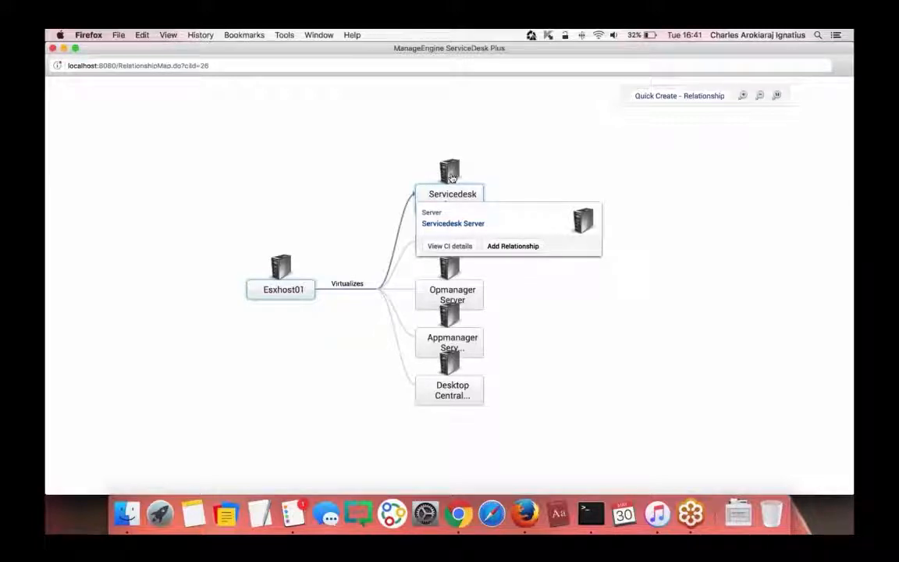
{"action": "left_click", "coordinate": [450, 176]}
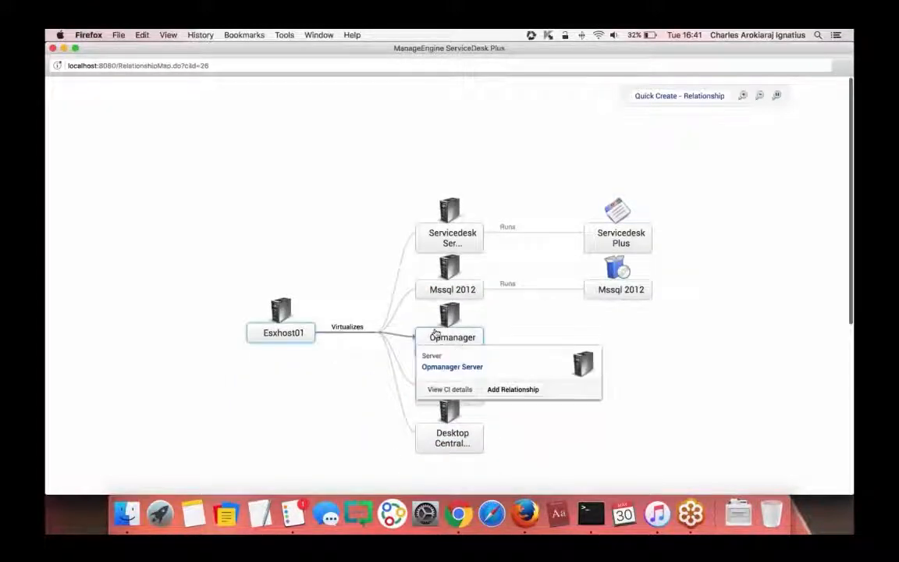
{"action": "left_click", "coordinate": [435, 333]}
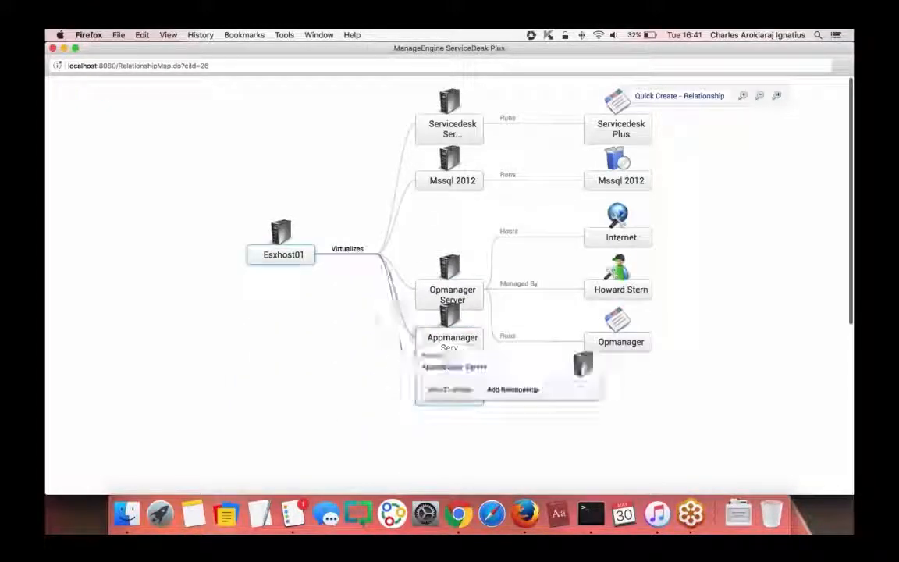
- Expand the Appmanager Server and Desktop Central nodes to show Internet, Network and Desktop Central links
{"action": "left_click", "coordinate": [435, 334]}
{"action": "left_click", "coordinate": [442, 350]}
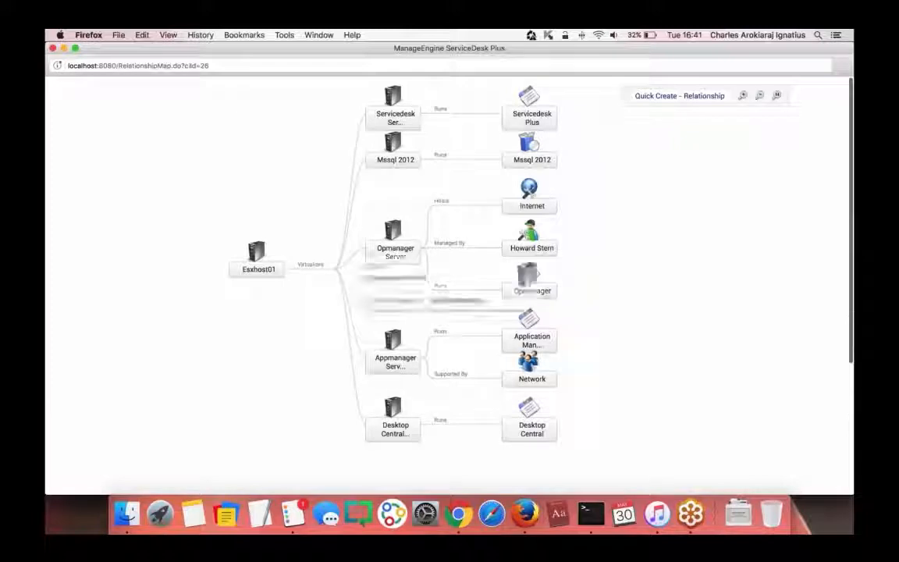
{"action": "mouse_move", "coordinate": [386, 123]}
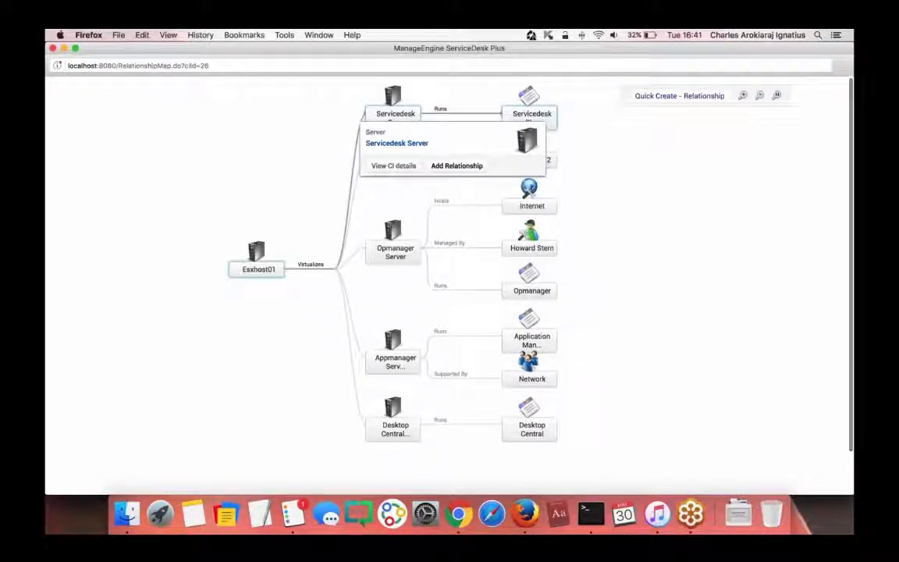
{"action": "mouse_move", "coordinate": [568, 111]}
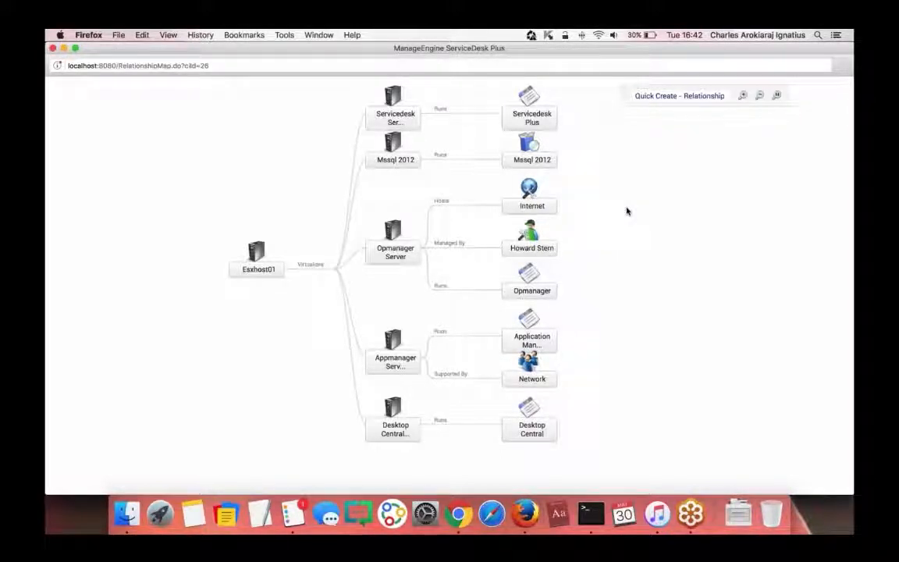
{"action": "mouse_move", "coordinate": [538, 248]}
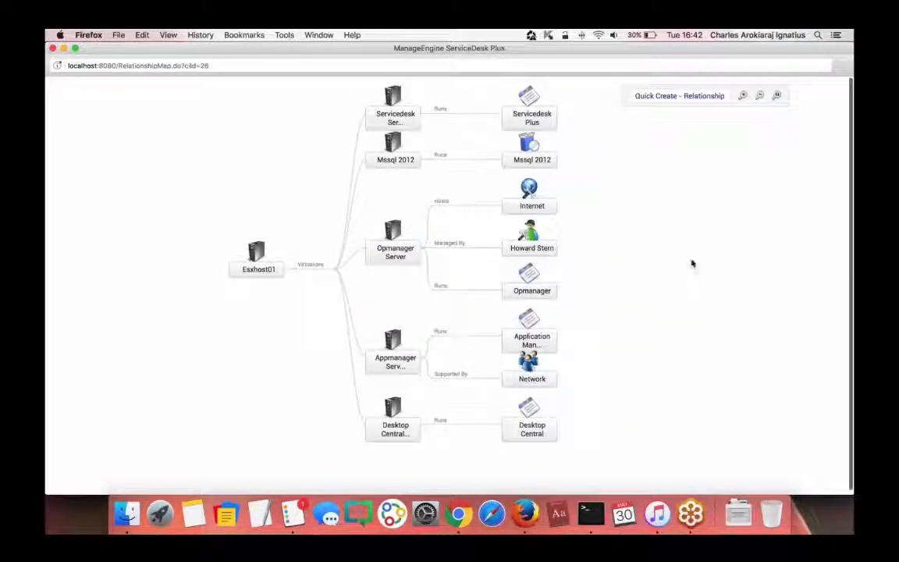
{"action": "scroll", "coordinate": [697, 324], "scroll_direction": "down", "scroll_amount": 1}
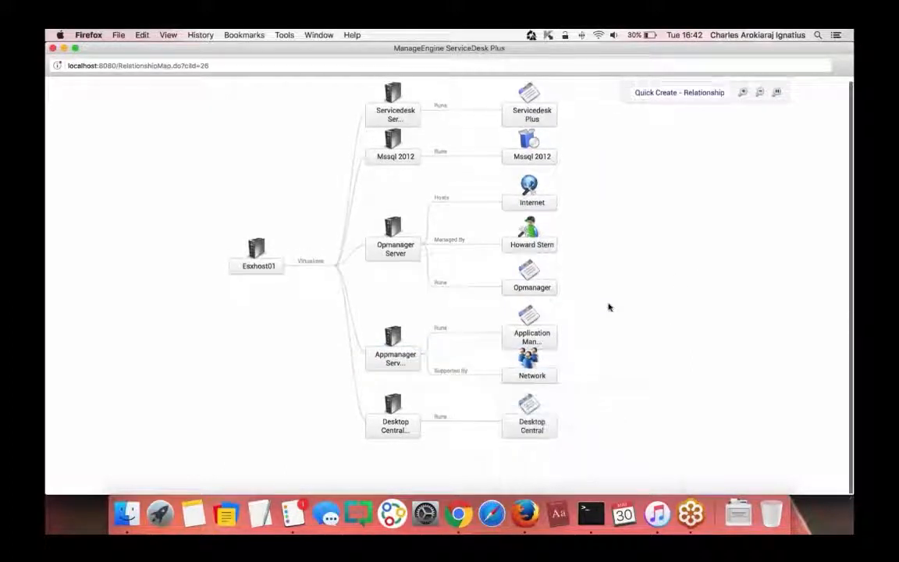
{"action": "left_click_drag", "start_coordinate": [643, 327], "coordinate": [628, 234]}
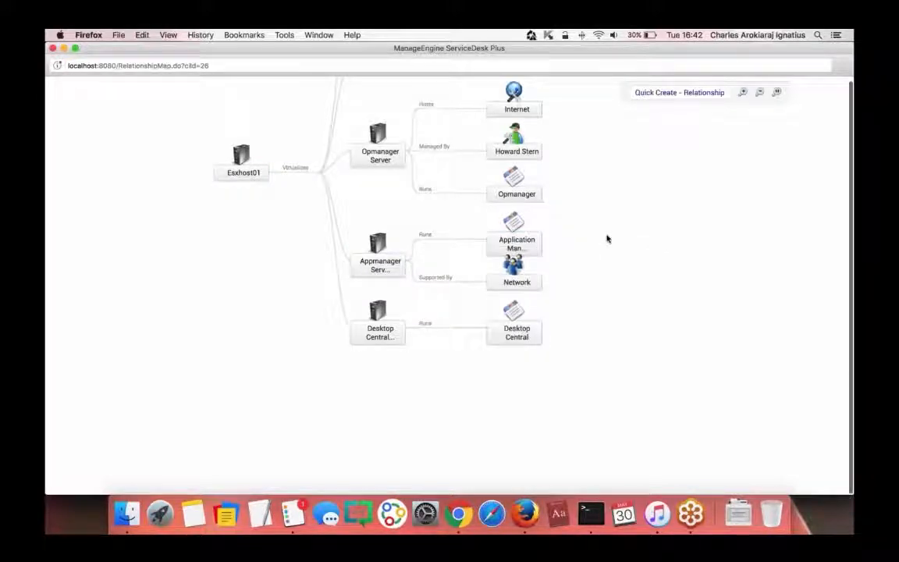
{"action": "mouse_move", "coordinate": [516, 282]}
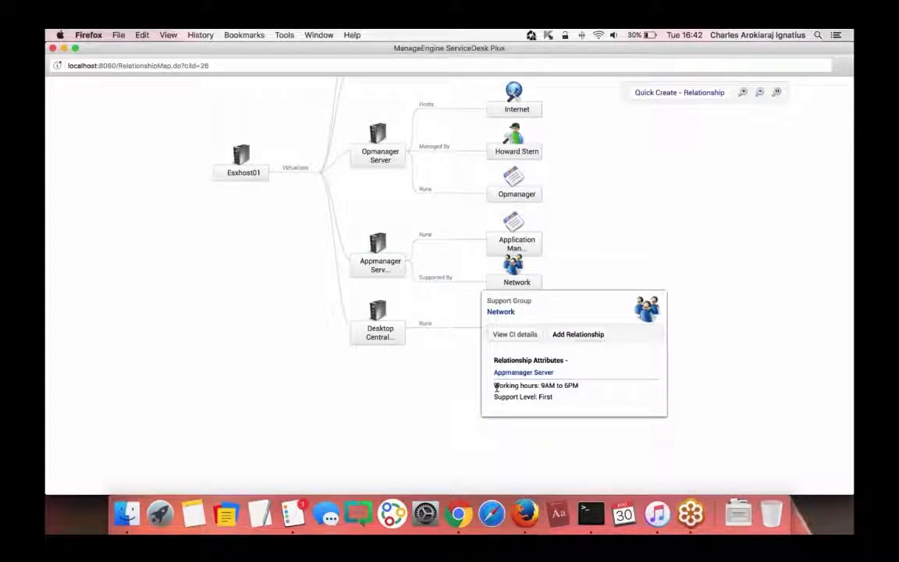
{"action": "left_click_drag", "start_coordinate": [494, 385], "coordinate": [577, 385]}
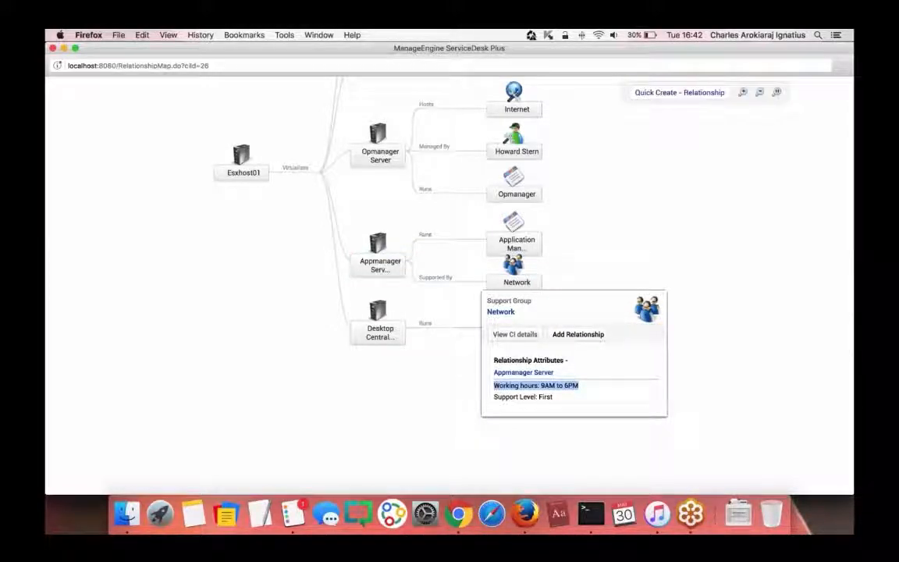
{"action": "left_click", "coordinate": [588, 389]}
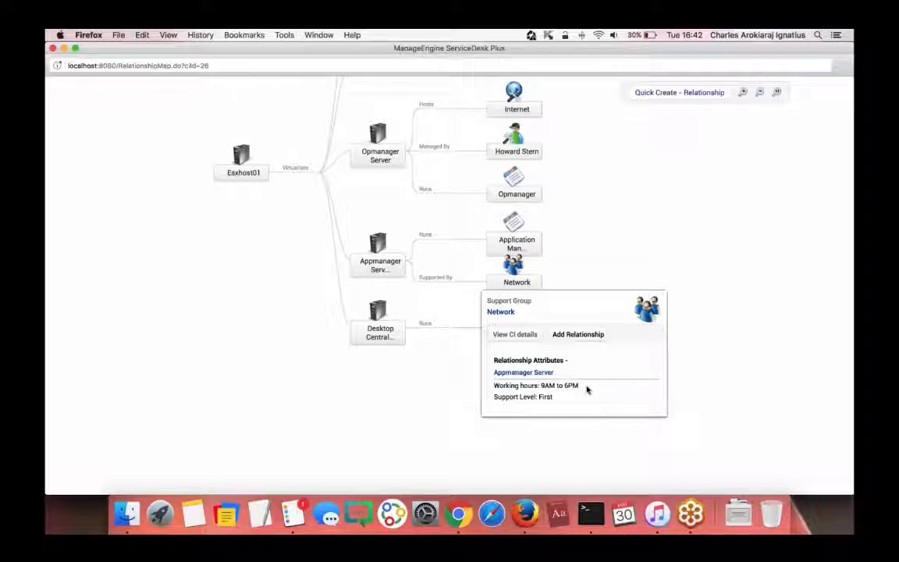
{"action": "left_click", "coordinate": [441, 443]}
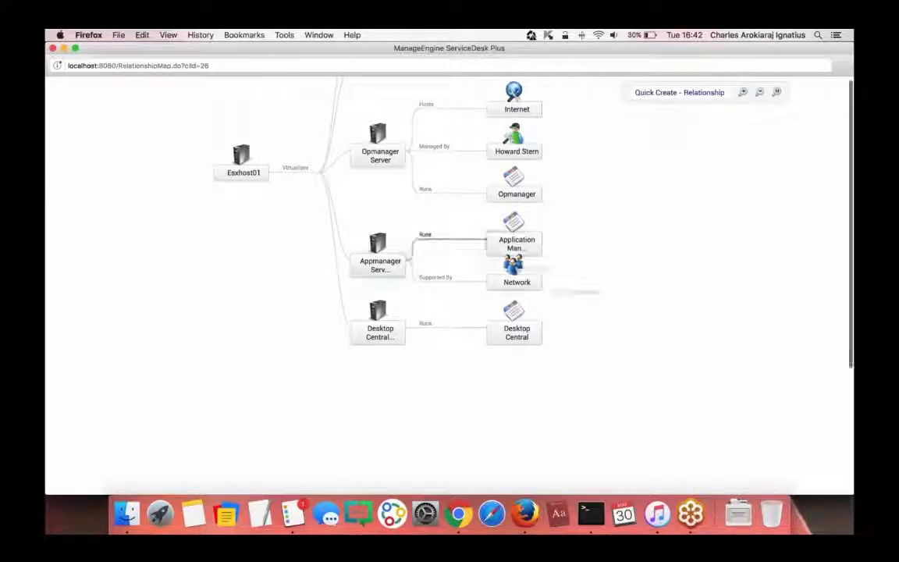
{"action": "scroll", "coordinate": [633, 188], "scroll_direction": "up", "scroll_amount": 3}
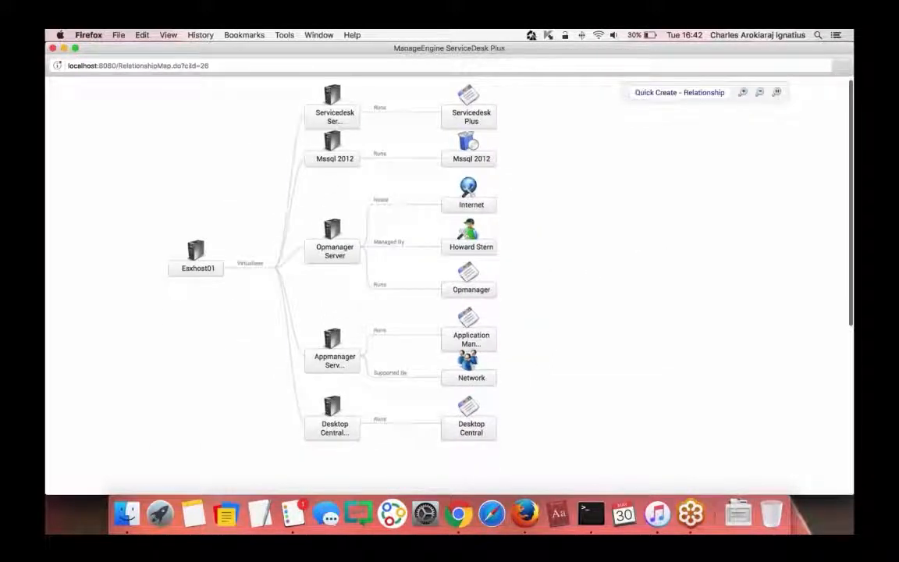
{"action": "left_click", "coordinate": [53, 49]}
{"action": "scroll", "coordinate": [312, 273], "scroll_direction": "down", "scroll_amount": 2}
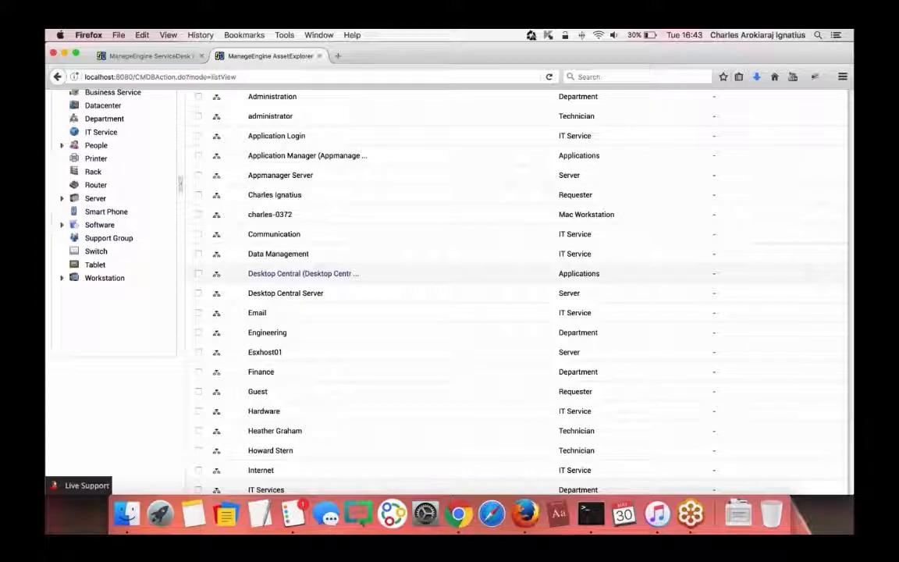
{"action": "scroll", "coordinate": [304, 288], "scroll_direction": "down", "scroll_amount": 5}
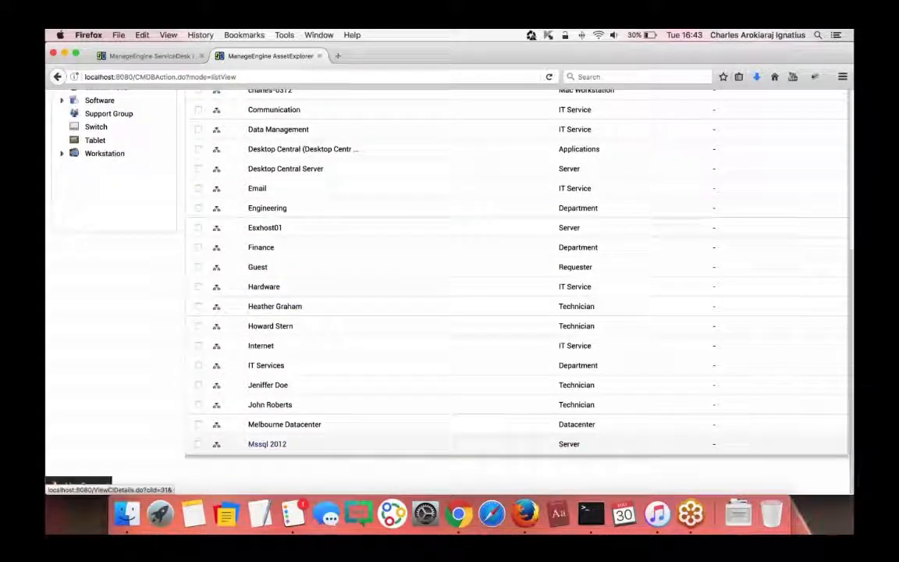
{"action": "scroll", "coordinate": [265, 437], "scroll_direction": "up", "scroll_amount": 3}
{"action": "scroll", "coordinate": [273, 448], "scroll_direction": "up", "scroll_amount": 3}
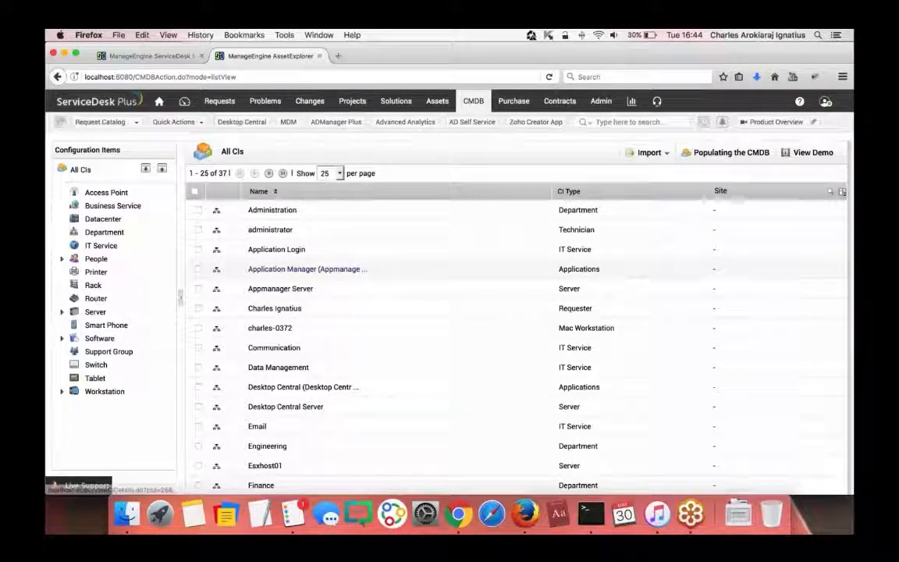
- Go to the Configuration Item Types list in the admin settings
{"action": "left_click", "coordinate": [601, 101]}
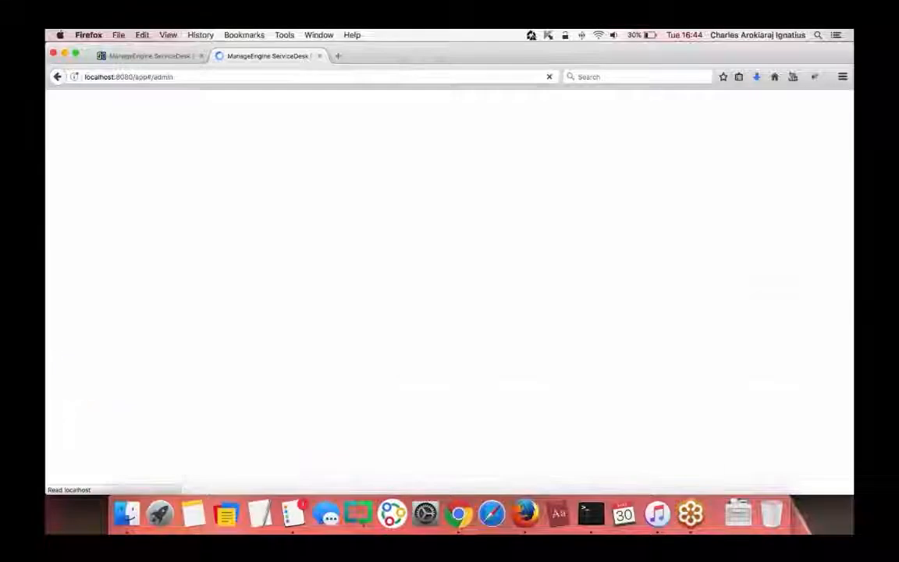
{"action": "scroll", "coordinate": [459, 357], "scroll_direction": "down", "scroll_amount": 5}
{"action": "scroll", "coordinate": [437, 367], "scroll_direction": "down", "scroll_amount": 3}
{"action": "left_click", "coordinate": [445, 368]}
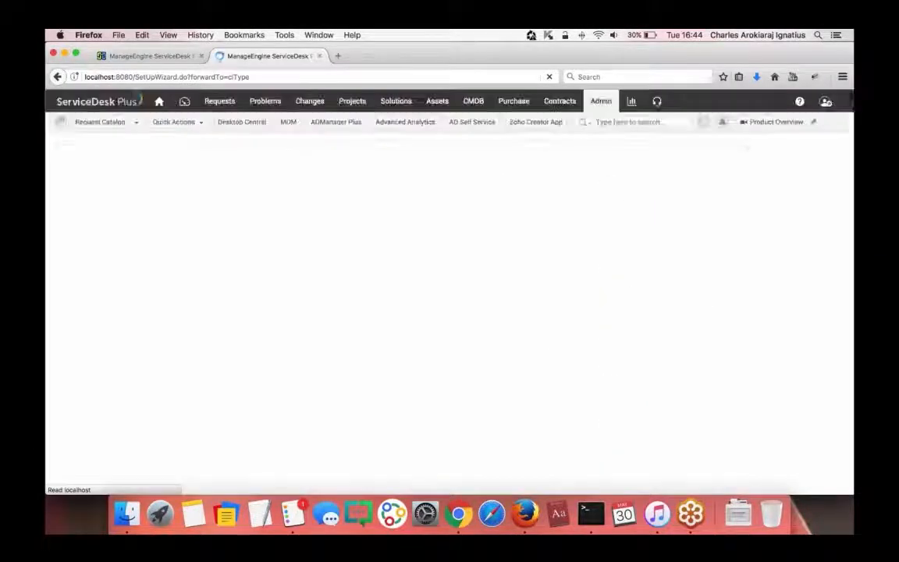
{"action": "scroll", "coordinate": [469, 334], "scroll_direction": "down", "scroll_amount": 9}
{"action": "scroll", "coordinate": [470, 334], "scroll_direction": "down", "scroll_amount": 5}
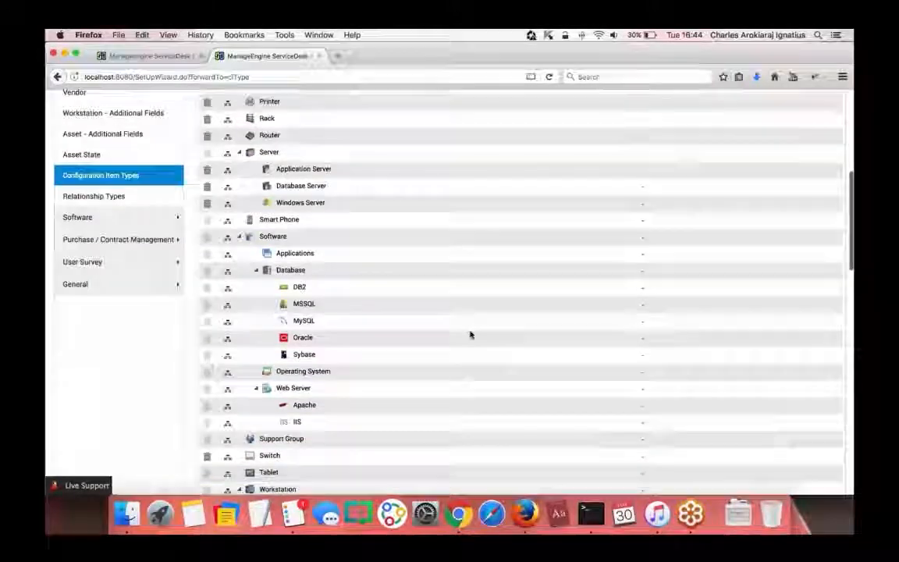
{"action": "scroll", "coordinate": [469, 334], "scroll_direction": "up", "scroll_amount": 13}
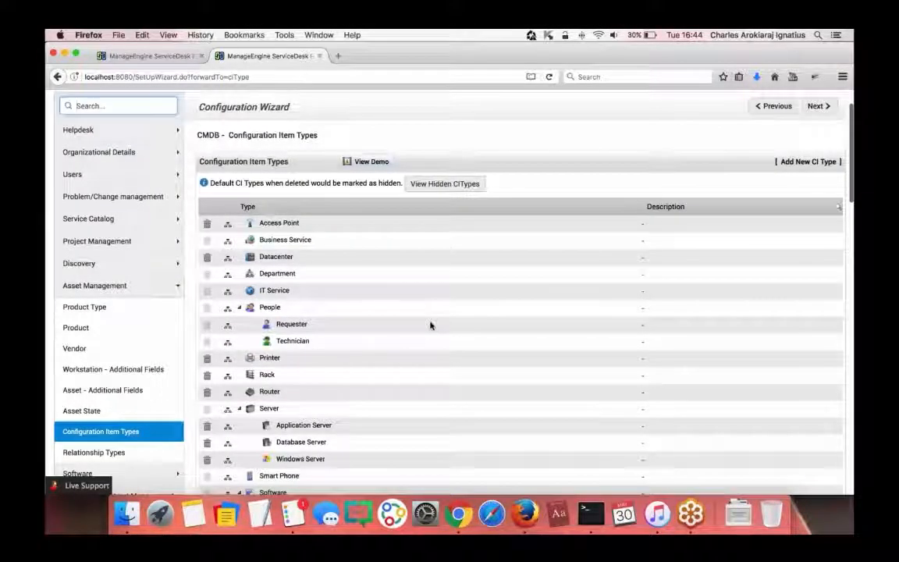
{"action": "scroll", "coordinate": [372, 258], "scroll_direction": "down", "scroll_amount": 15}
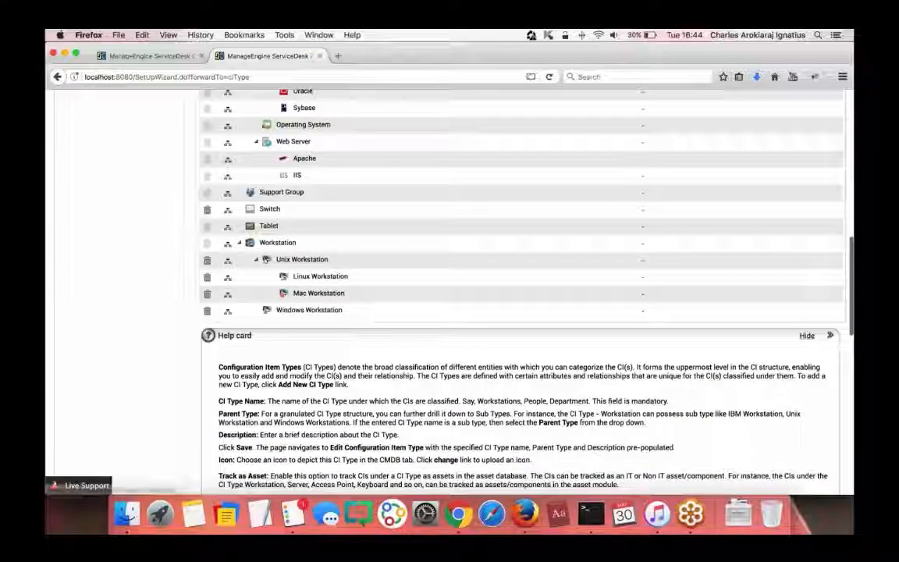
{"action": "scroll", "coordinate": [426, 266], "scroll_direction": "up", "scroll_amount": 10}
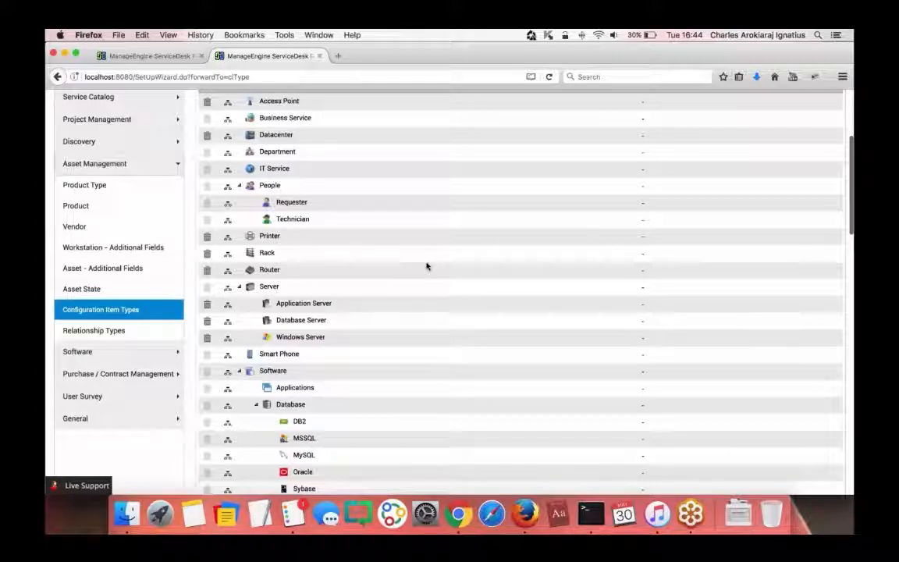
- Delete the Rack CI type and open the Applications CI type for editing
{"action": "left_click", "coordinate": [208, 255]}
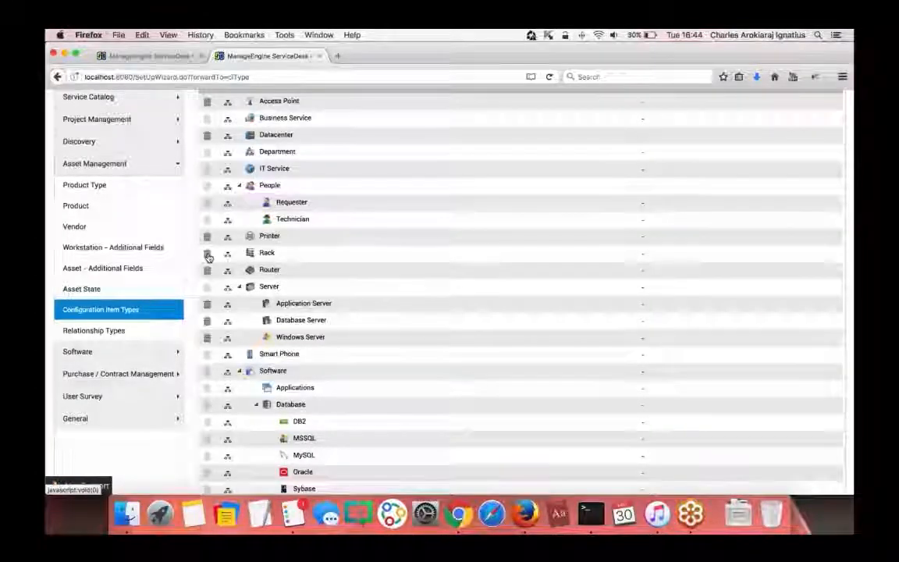
{"action": "left_click", "coordinate": [429, 321]}
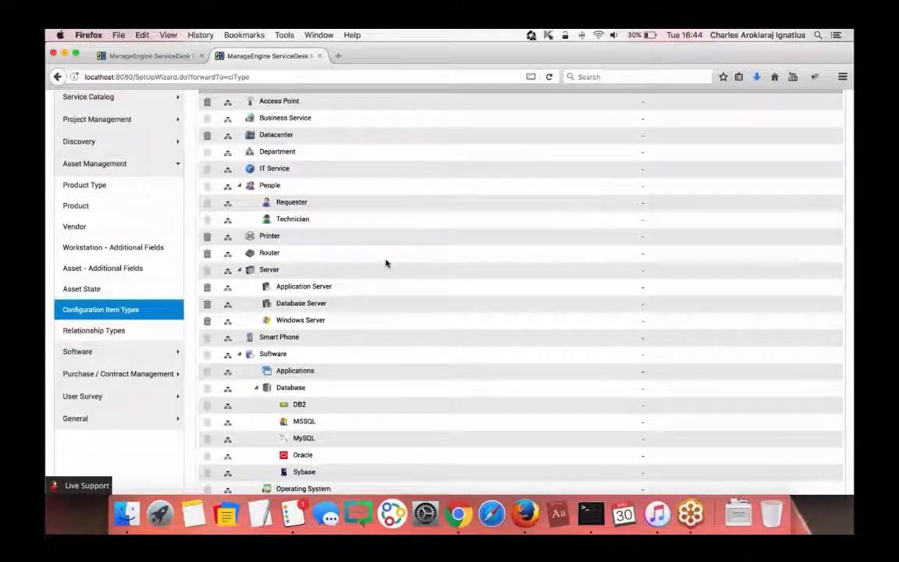
{"action": "scroll", "coordinate": [390, 265], "scroll_direction": "up", "scroll_amount": 5}
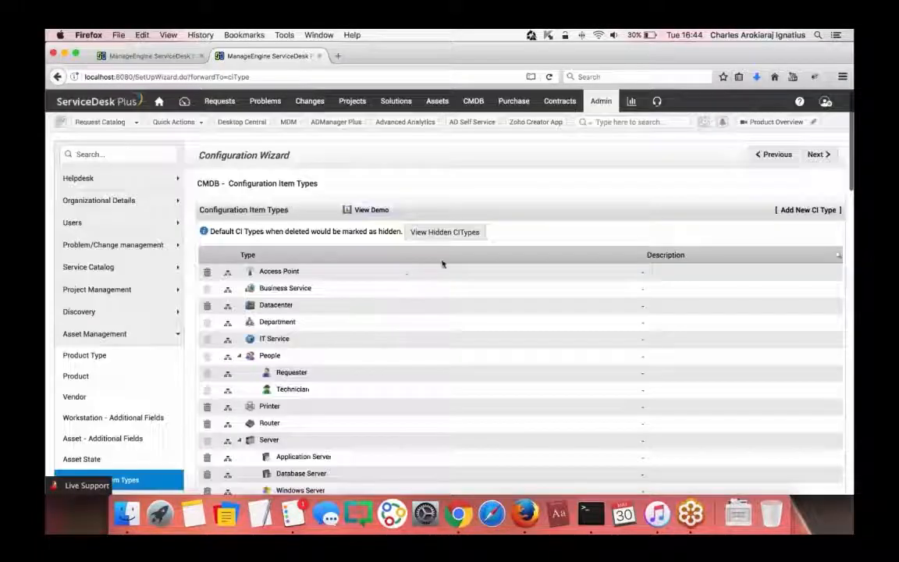
{"action": "scroll", "coordinate": [348, 266], "scroll_direction": "down", "scroll_amount": 4}
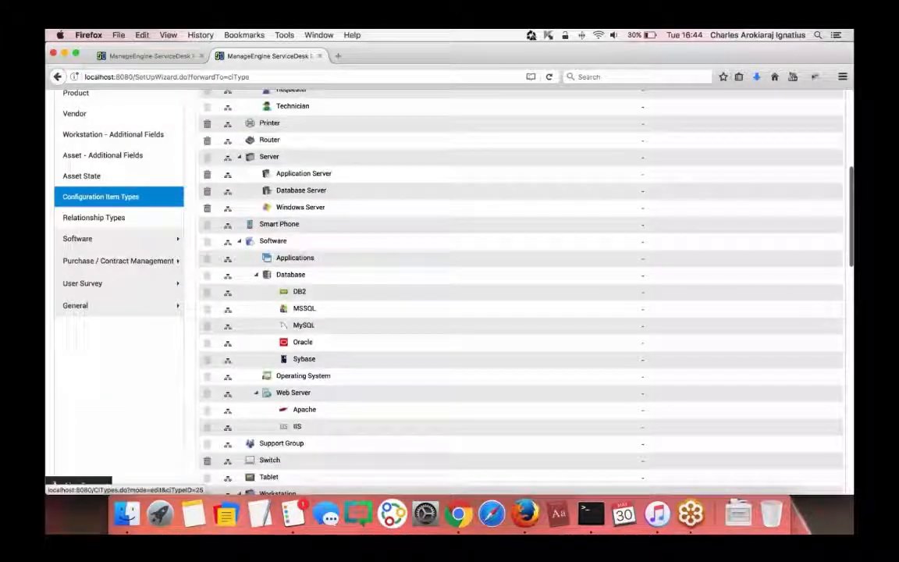
{"action": "scroll", "coordinate": [326, 274], "scroll_direction": "down", "scroll_amount": 1}
{"action": "left_click", "coordinate": [306, 274]}
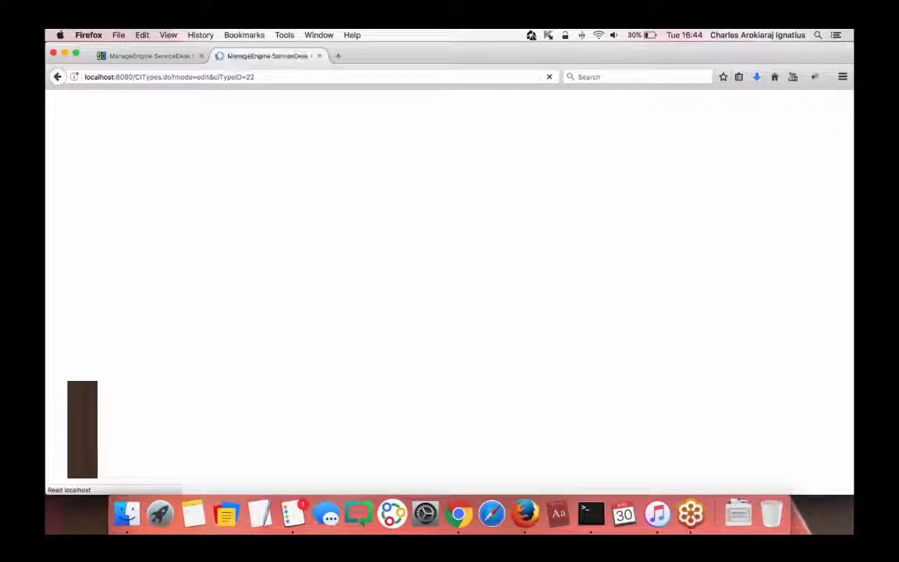
- Review the Applications type's inherited Software attributes, then go back to the CI types list
{"action": "scroll", "coordinate": [507, 289], "scroll_direction": "down", "scroll_amount": 5}
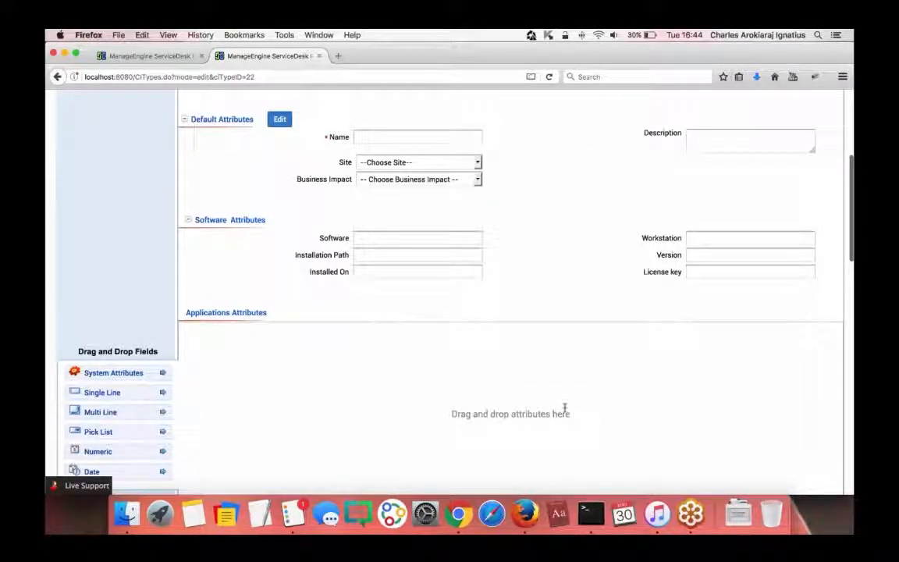
{"action": "scroll", "coordinate": [468, 382], "scroll_direction": "up", "scroll_amount": 5}
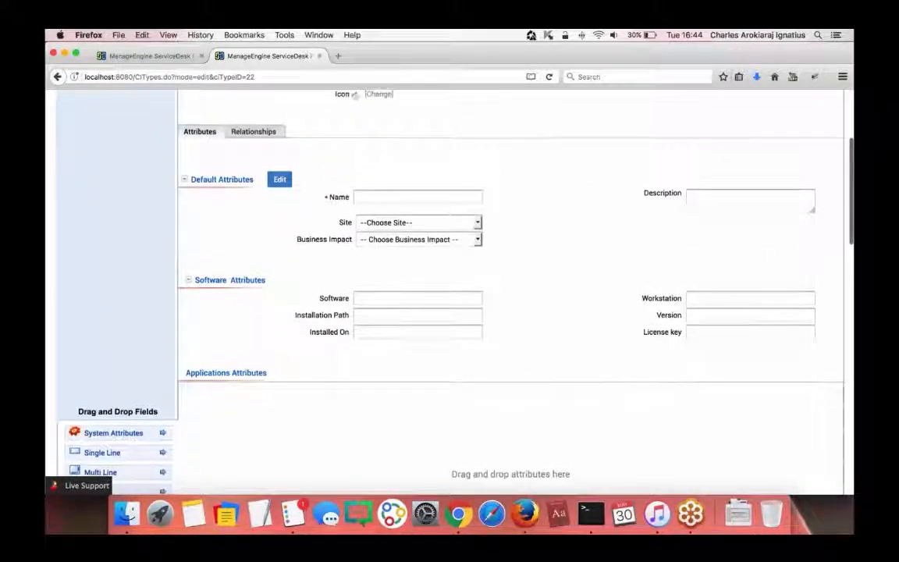
{"action": "scroll", "coordinate": [501, 257], "scroll_direction": "down", "scroll_amount": 5}
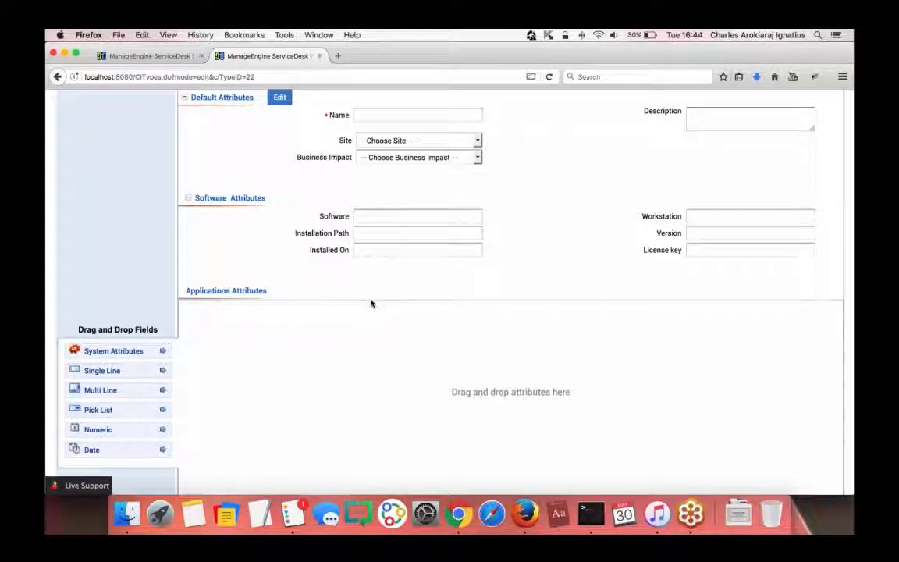
{"action": "scroll", "coordinate": [383, 296], "scroll_direction": "up", "scroll_amount": 5}
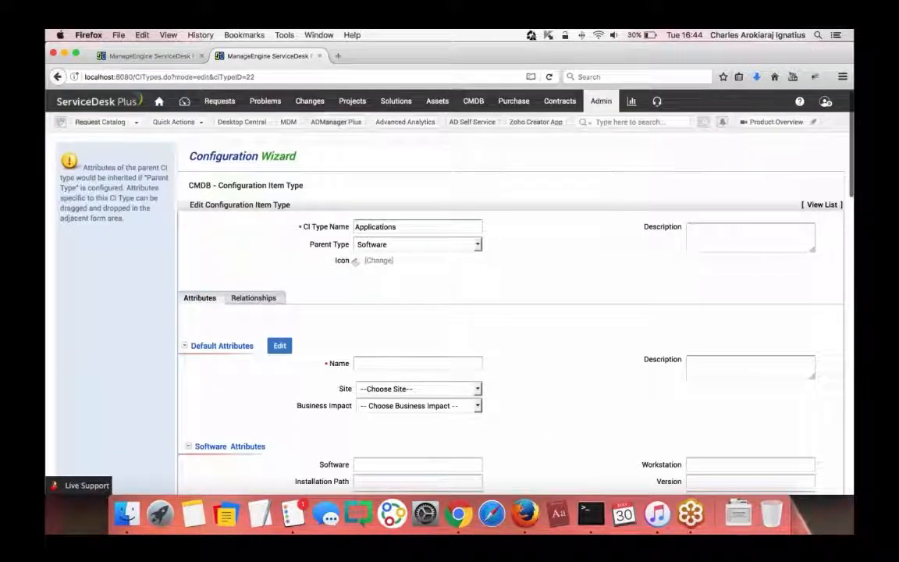
{"action": "left_click", "coordinate": [821, 204]}
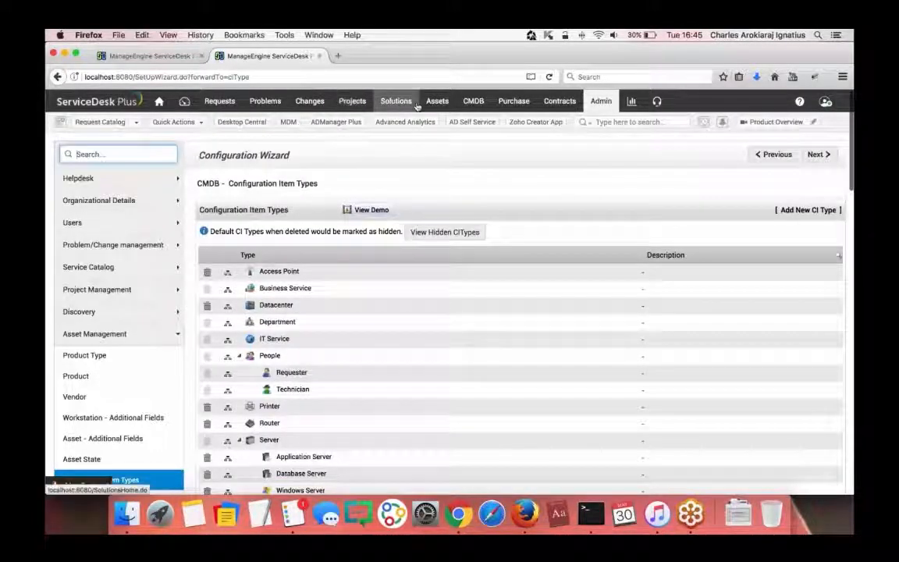
{"action": "left_click", "coordinate": [473, 100]}
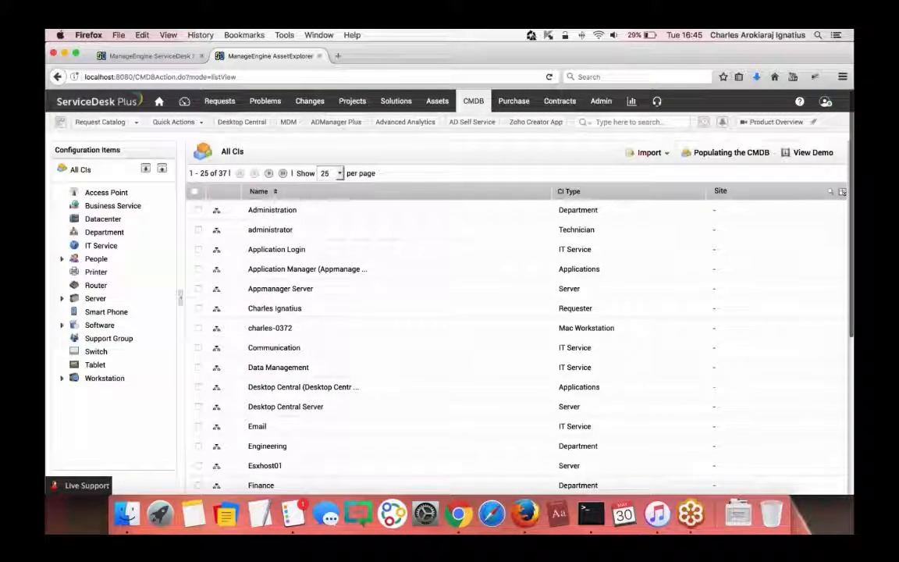
- Show the CSV and XLS import options on the CMDB's All CIs list
{"action": "left_click", "coordinate": [667, 156]}
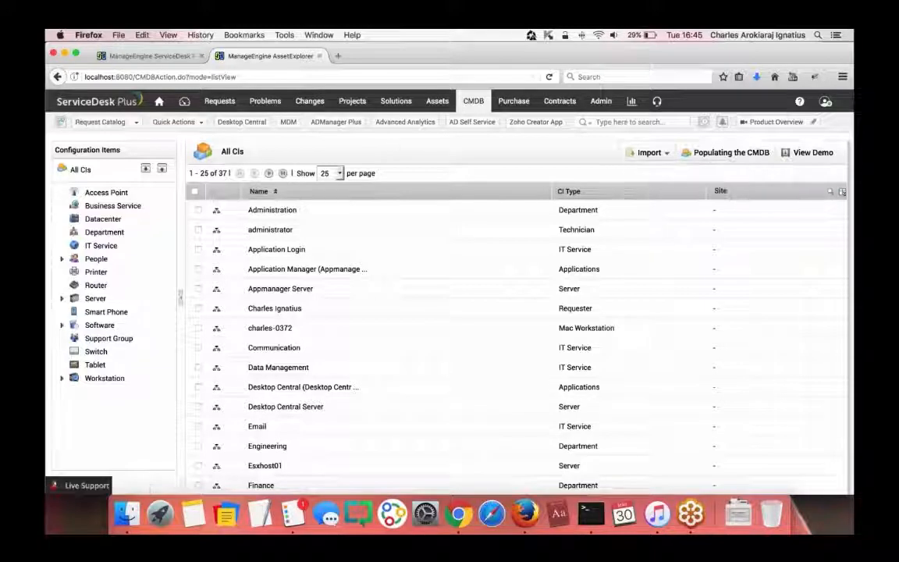
- Review change 13's Planning tab, starting a Downtime entry and cancelling it unsaved
{"action": "left_click", "coordinate": [171, 58]}
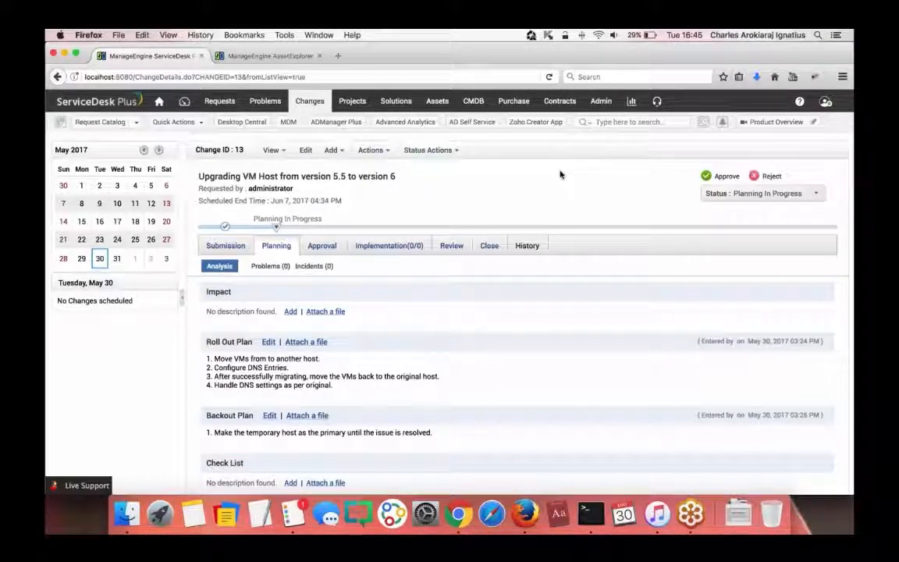
{"action": "scroll", "coordinate": [521, 217], "scroll_direction": "down", "scroll_amount": 5}
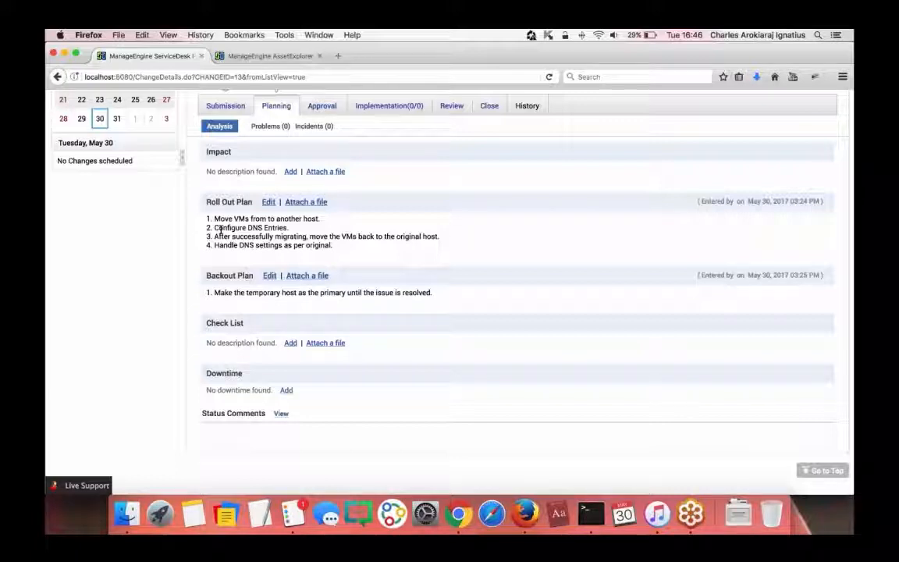
{"action": "left_click", "coordinate": [286, 390]}
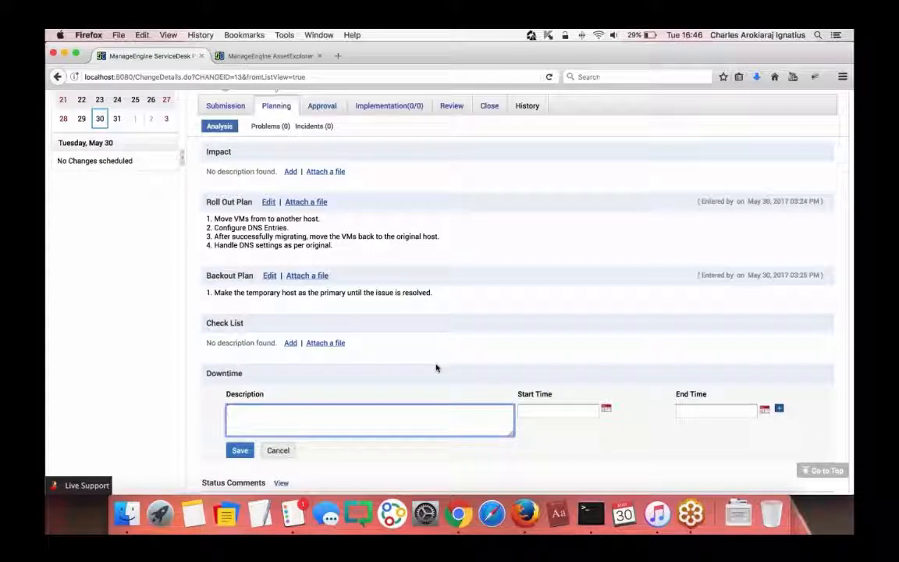
{"action": "scroll", "coordinate": [437, 367], "scroll_direction": "down", "scroll_amount": 2}
{"action": "left_click", "coordinate": [278, 399]}
{"action": "scroll", "coordinate": [293, 357], "scroll_direction": "up", "scroll_amount": 4}
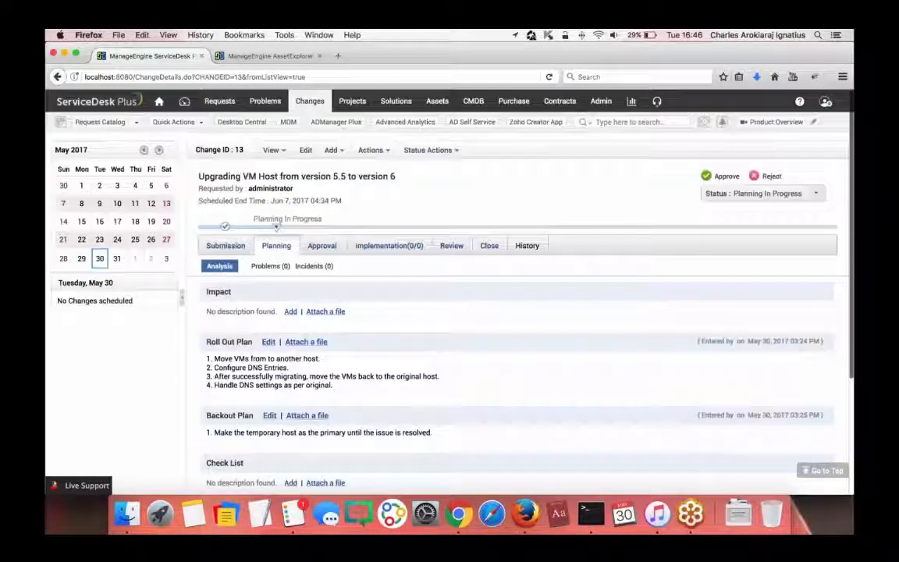
- Open change 13's Problems/Incidents view and highlight its two request sections
{"action": "left_click", "coordinate": [283, 271]}
{"action": "scroll", "coordinate": [517, 289], "scroll_direction": "down", "scroll_amount": 1}
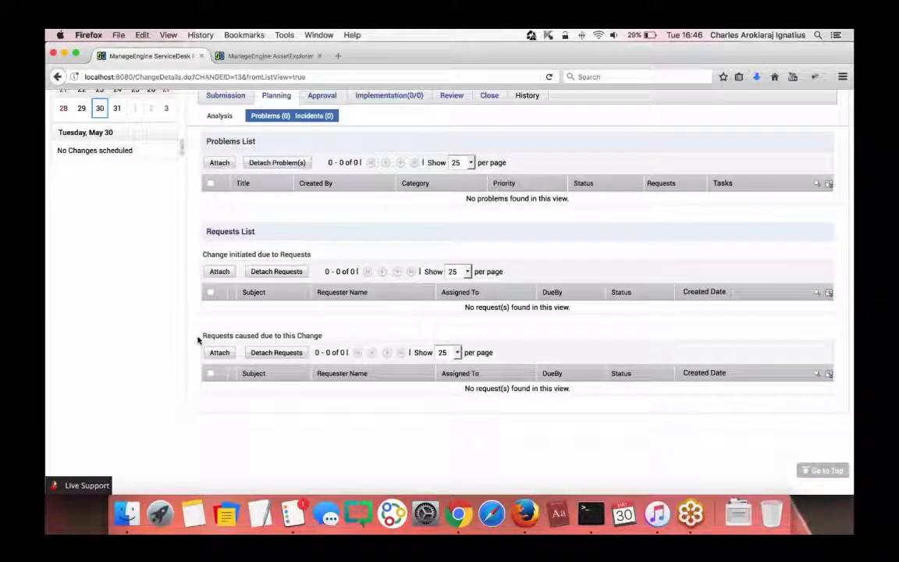
{"action": "left_click_drag", "start_coordinate": [198, 339], "coordinate": [393, 432]}
{"action": "left_click", "coordinate": [520, 432]}
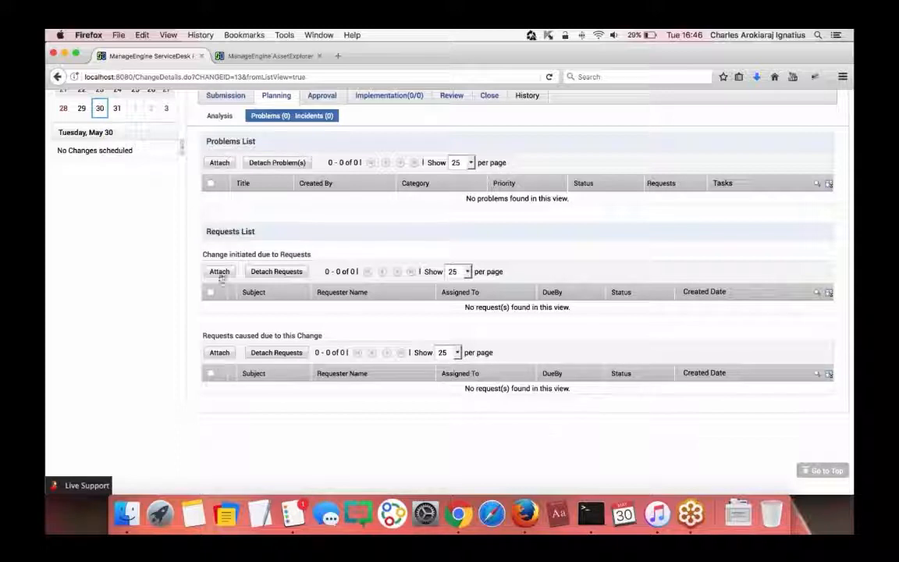
{"action": "left_click_drag", "start_coordinate": [202, 254], "coordinate": [326, 267]}
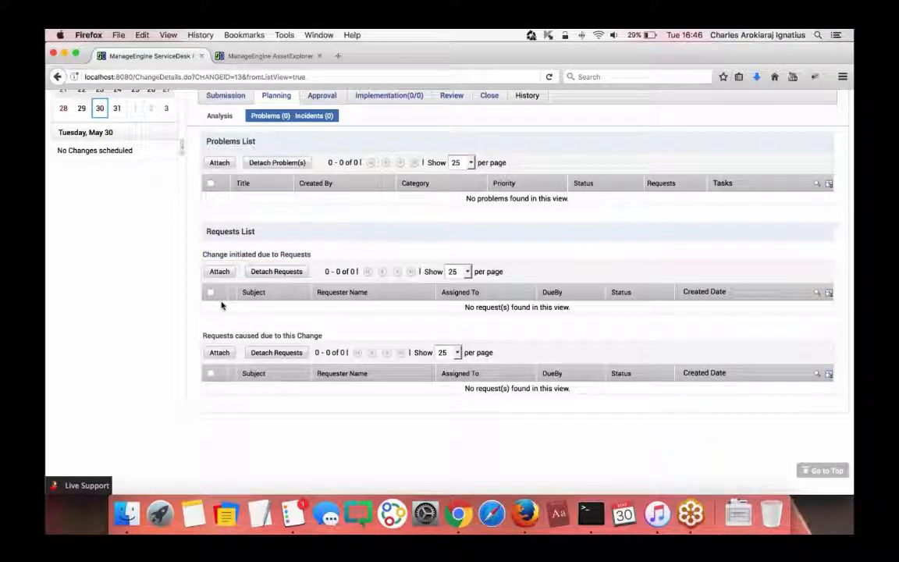
- Attach both open requests under Change initiated due to Requests
{"action": "left_click", "coordinate": [220, 271]}
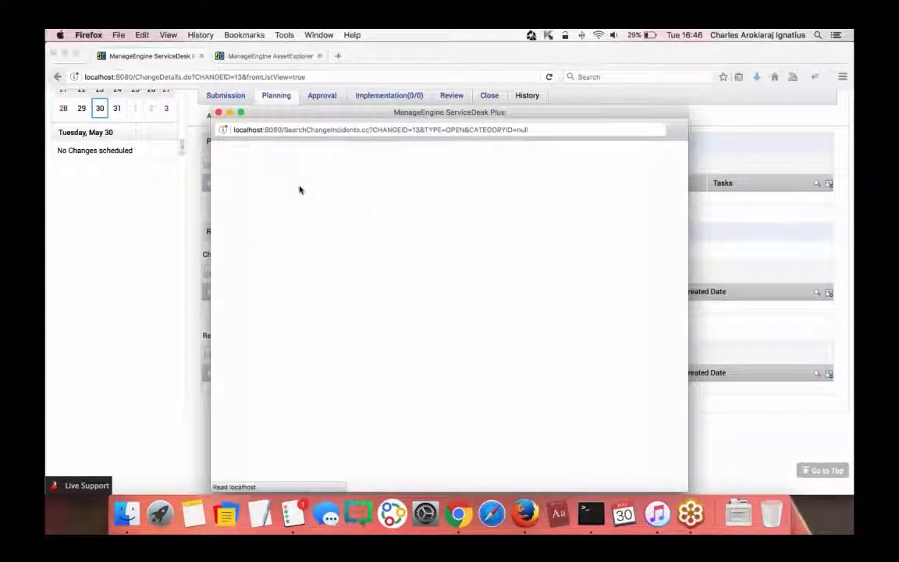
{"action": "left_click", "coordinate": [223, 211]}
{"action": "left_click", "coordinate": [224, 230]}
{"action": "left_click", "coordinate": [252, 171]}
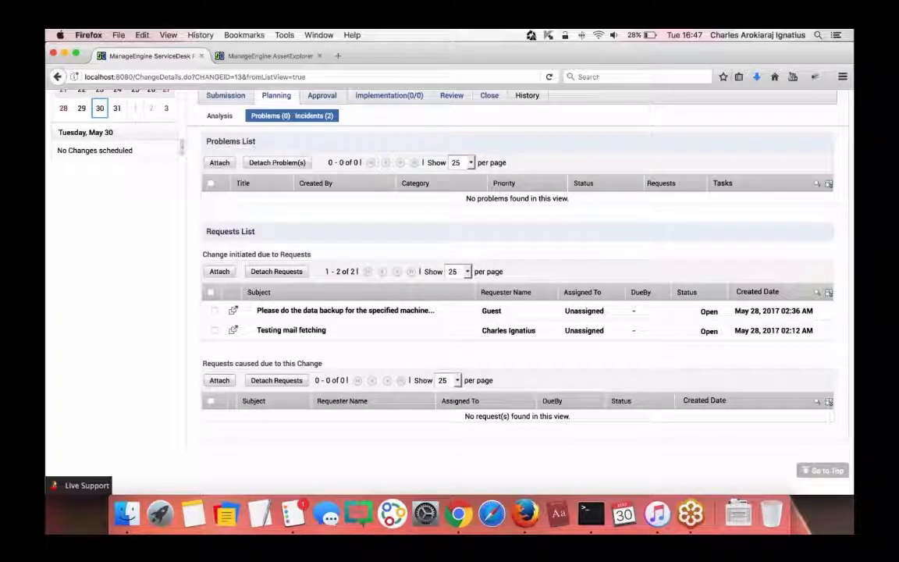
{"action": "scroll", "coordinate": [713, 116], "scroll_direction": "up", "scroll_amount": 3}
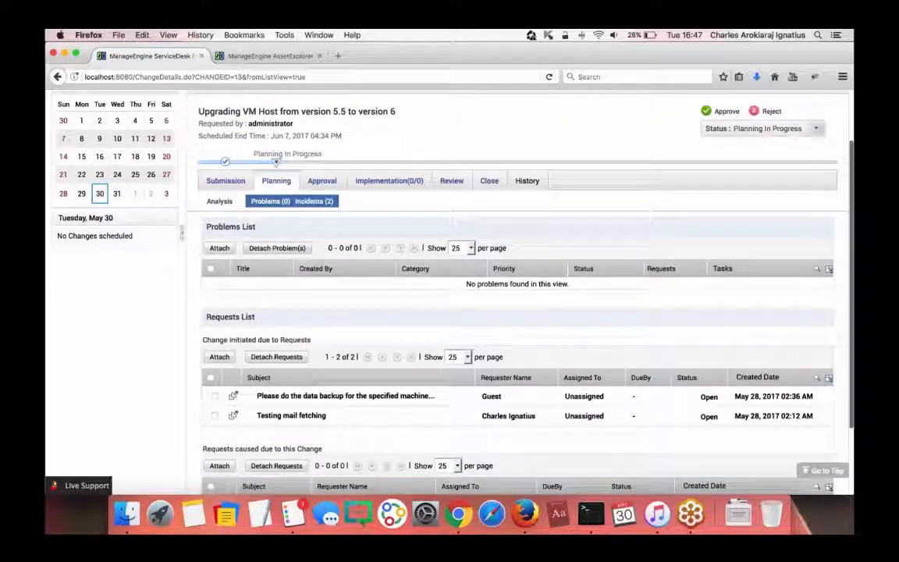
- Approve change 13's planning stage with the status comment 'completed'
{"action": "left_click", "coordinate": [713, 115]}
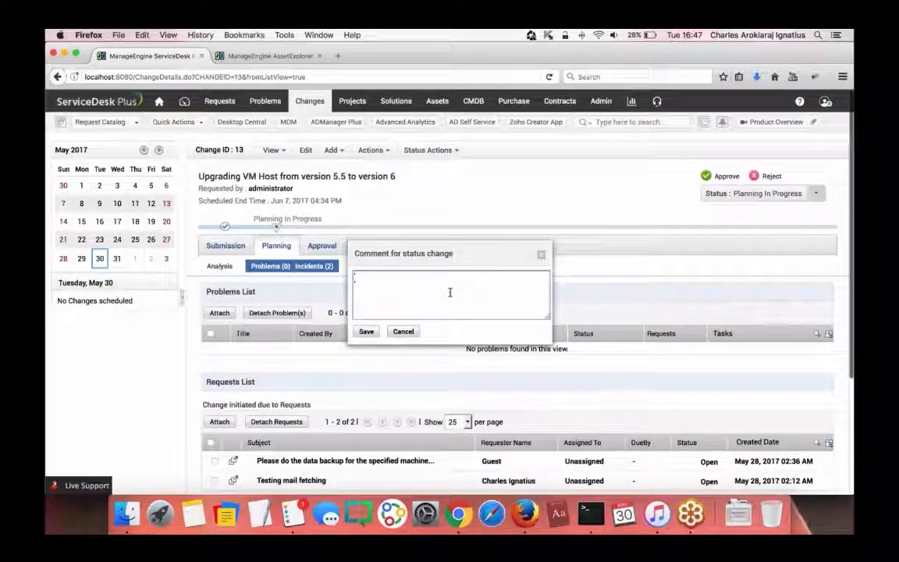
{"action": "type", "text": "complteetd"}
{"action": "key", "text": "BackSpace"}
{"action": "key", "text": "BackSpace"}
{"action": "key", "text": "BackSpace"}
{"action": "key", "text": "BackSpace"}
{"action": "key", "text": "BackSpace"}
{"action": "type", "text": "eted"}
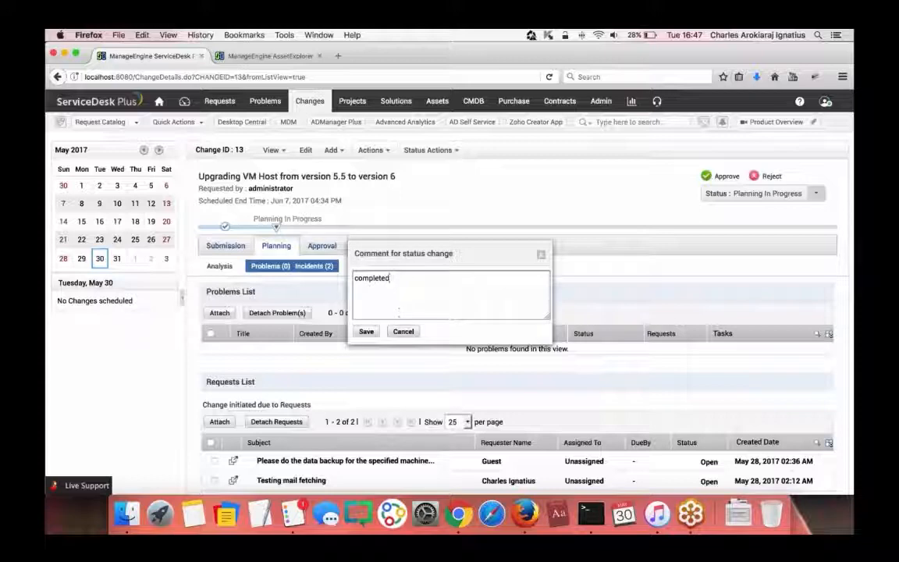
{"action": "left_click", "coordinate": [366, 331]}
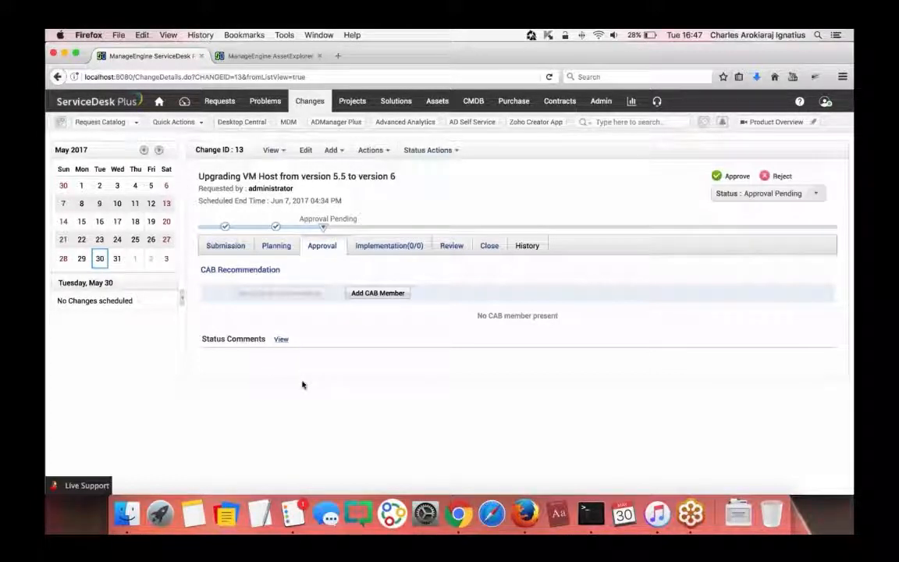
- Look up the ESX host upgrade CAB's members in Admin, then go back to change 13 unchanged
{"action": "left_click", "coordinate": [237, 58]}
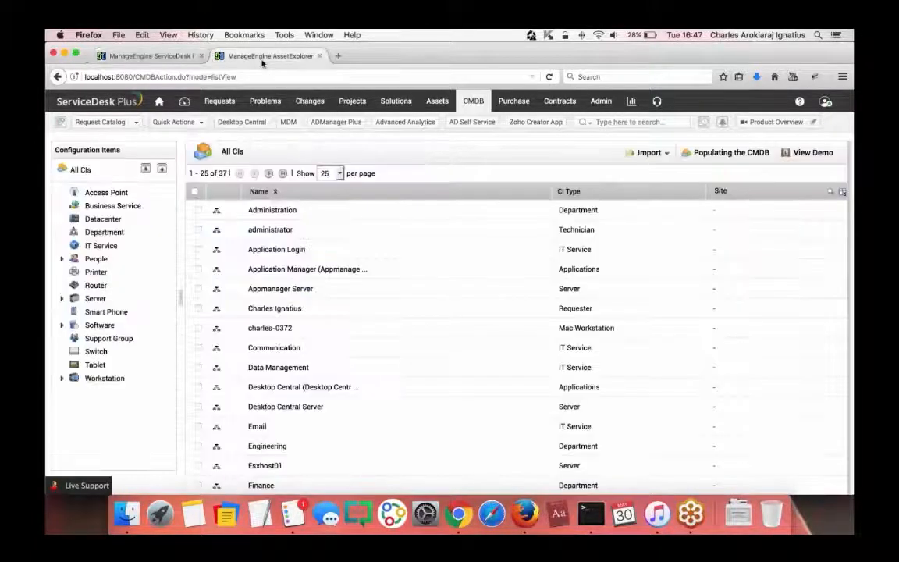
{"action": "left_click", "coordinate": [600, 101]}
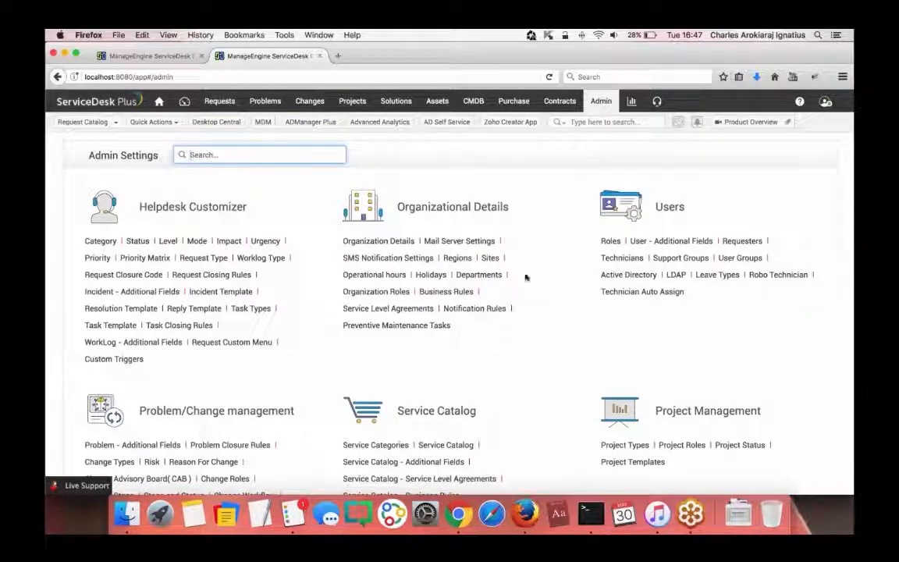
{"action": "scroll", "coordinate": [525, 275], "scroll_direction": "down", "scroll_amount": 2}
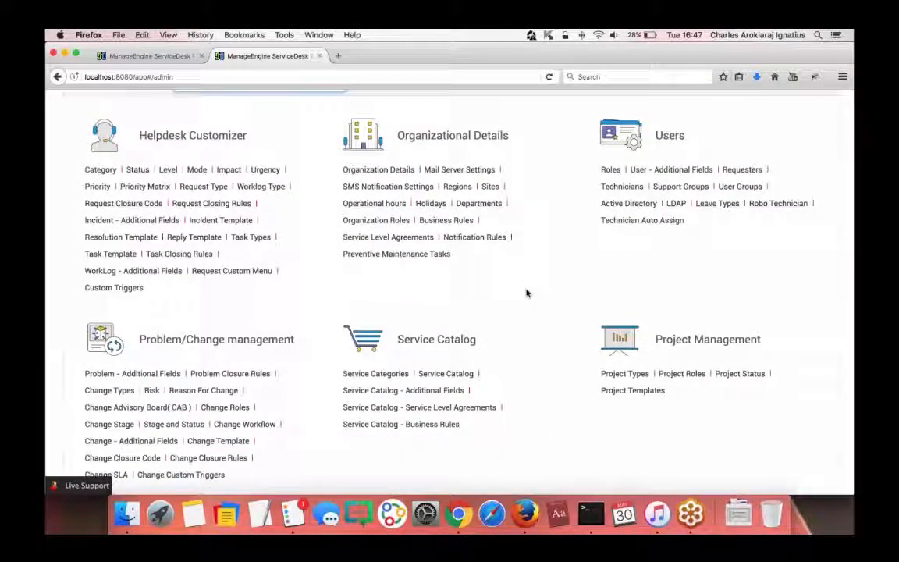
{"action": "scroll", "coordinate": [526, 293], "scroll_direction": "down", "scroll_amount": 4}
{"action": "scroll", "coordinate": [525, 293], "scroll_direction": "down", "scroll_amount": 1}
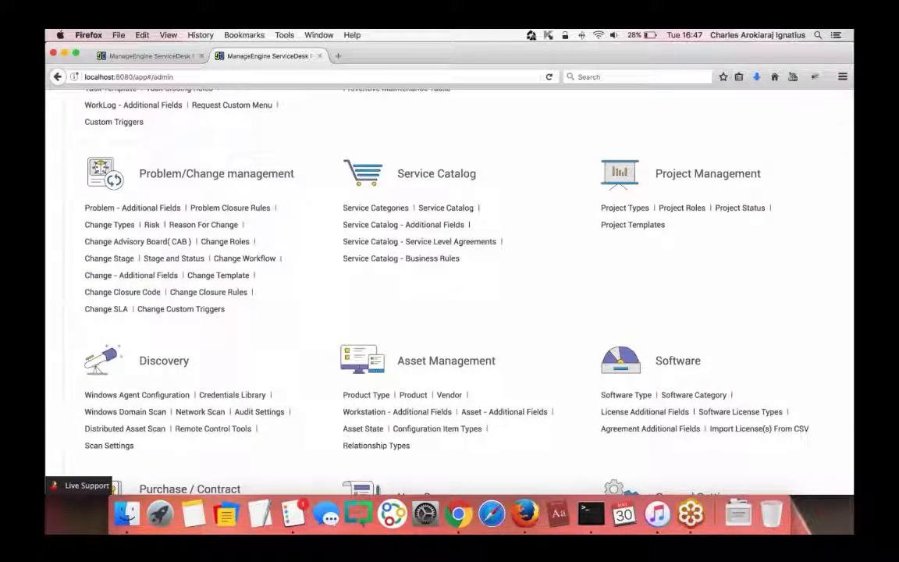
{"action": "left_click", "coordinate": [148, 242]}
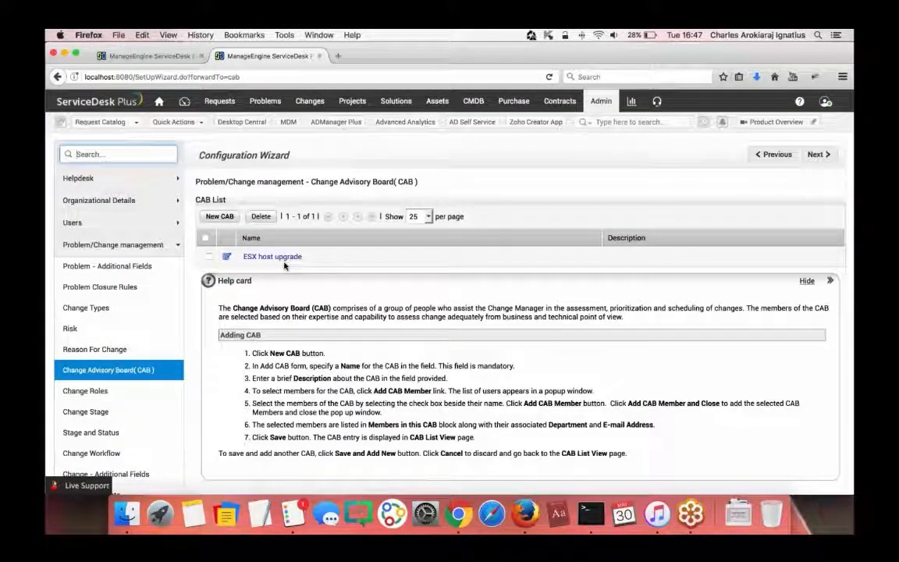
{"action": "left_click", "coordinate": [272, 256]}
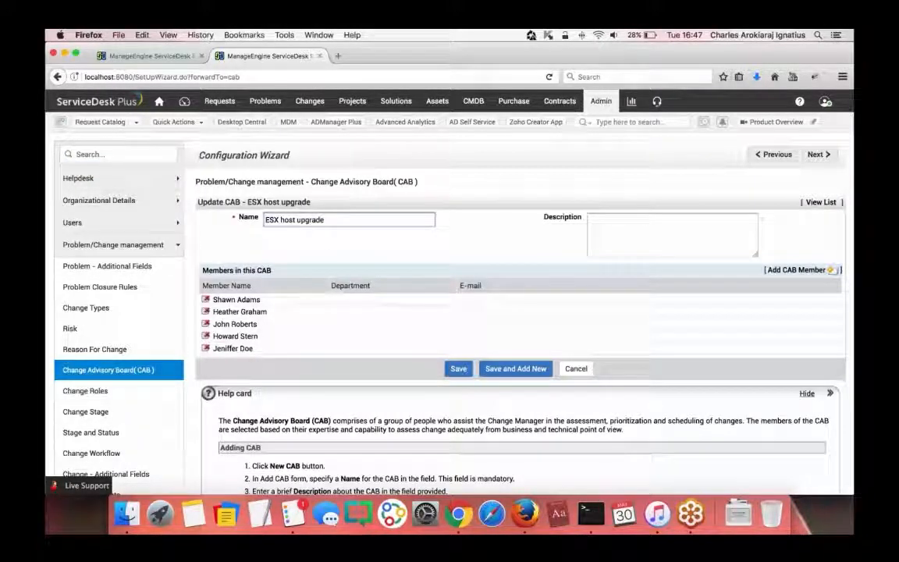
{"action": "left_click", "coordinate": [576, 368]}
{"action": "left_click", "coordinate": [133, 55]}
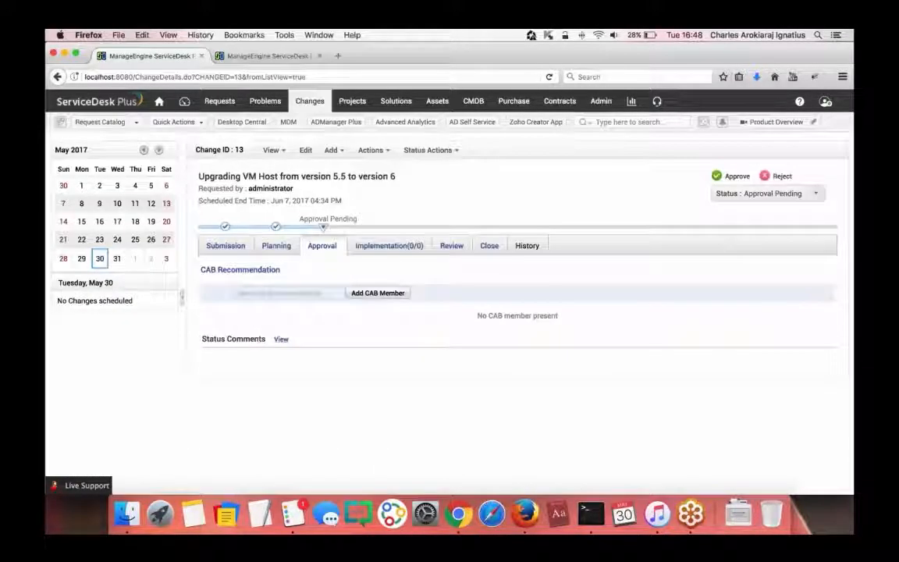
- Add all five ESX host upgrade CAB members to change 13's CAB recommendations
{"action": "left_click", "coordinate": [377, 292]}
{"action": "left_click", "coordinate": [382, 340]}
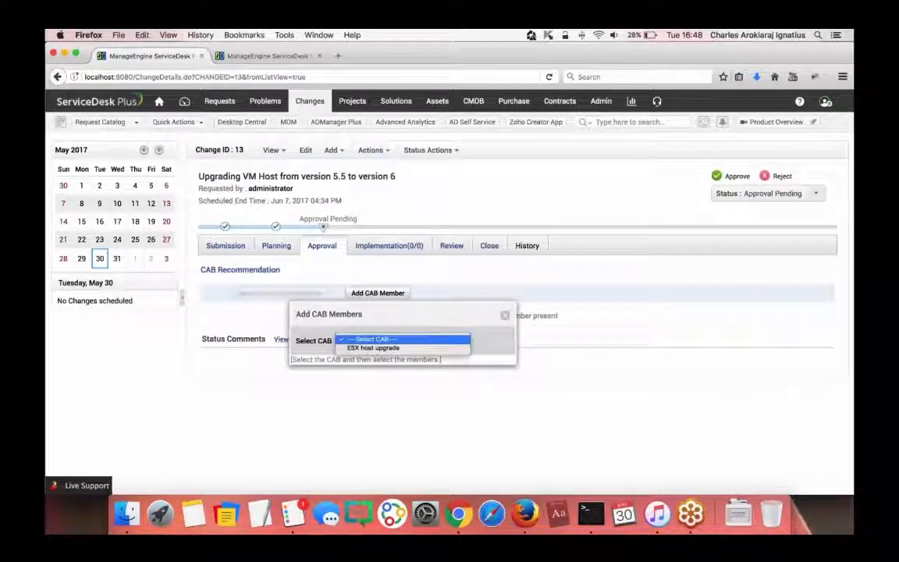
{"action": "left_click", "coordinate": [383, 349]}
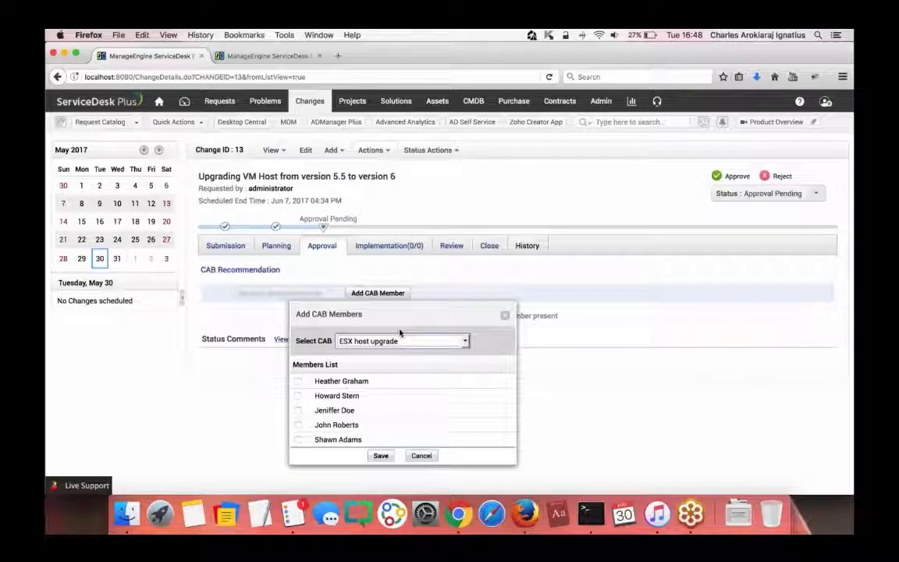
{"action": "left_click", "coordinate": [272, 219]}
{"action": "left_click", "coordinate": [273, 234]}
{"action": "left_click", "coordinate": [273, 248]}
{"action": "left_click", "coordinate": [272, 264]}
{"action": "left_click", "coordinate": [272, 278]}
{"action": "left_click", "coordinate": [355, 294]}
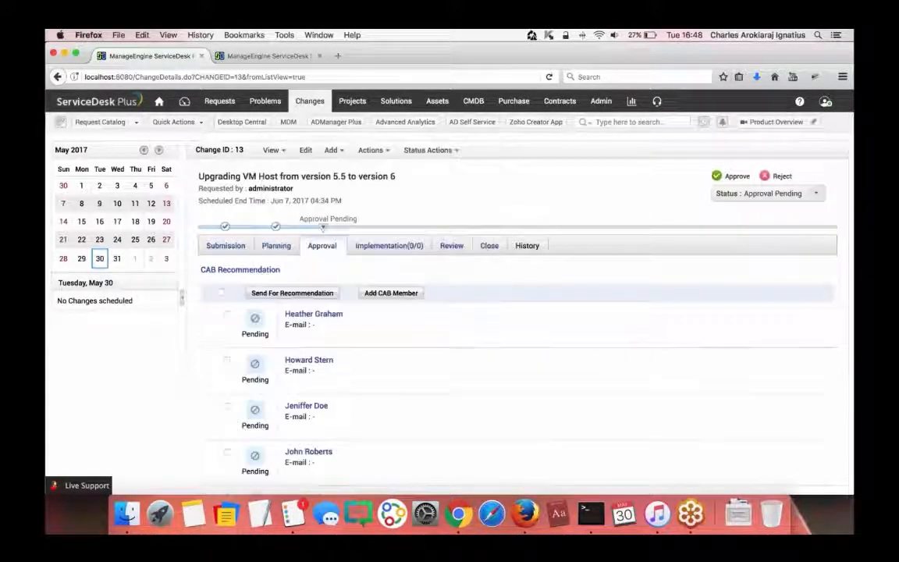
{"action": "scroll", "coordinate": [374, 312], "scroll_direction": "down", "scroll_amount": 3}
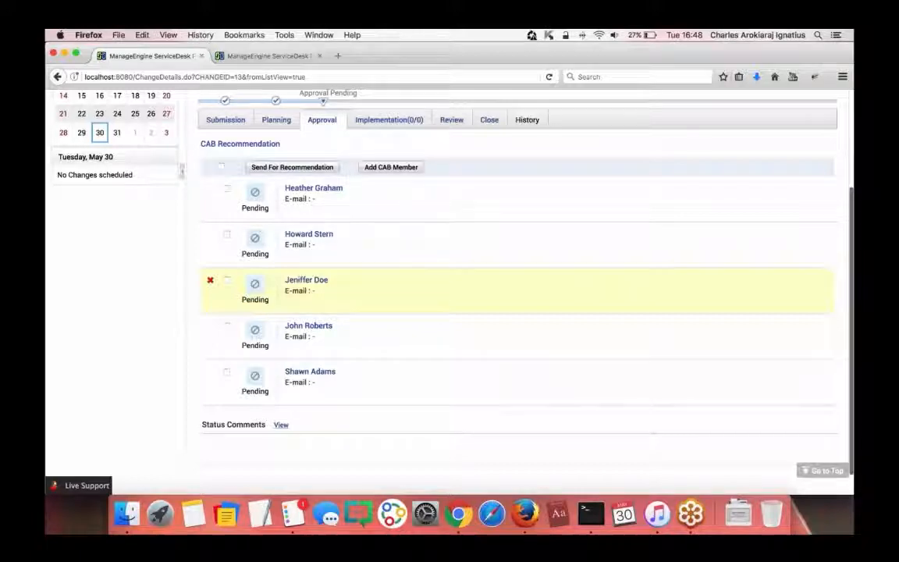
{"action": "scroll", "coordinate": [362, 321], "scroll_direction": "up", "scroll_amount": 4}
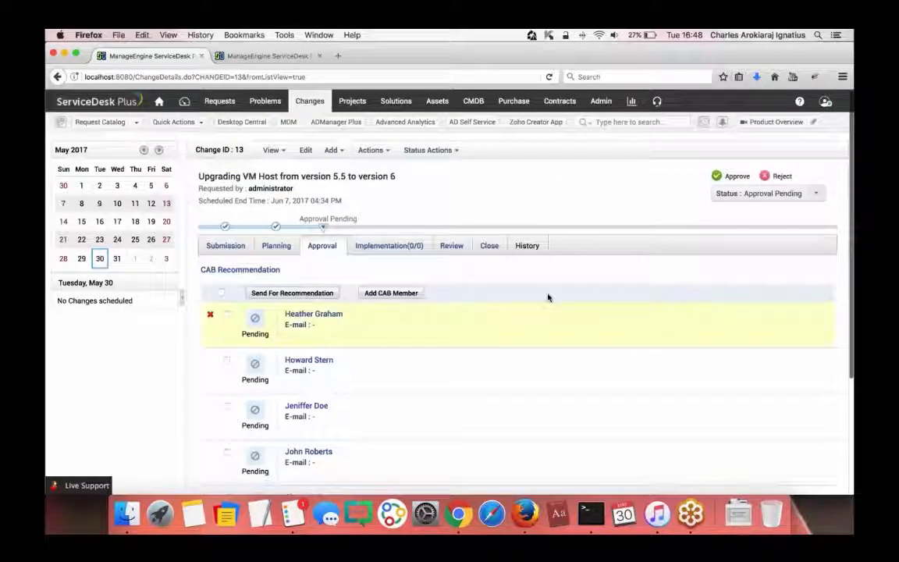
- Approve change 13 with the comment 'Completed' so it reaches Implementation, In Progress
{"action": "left_click", "coordinate": [716, 175]}
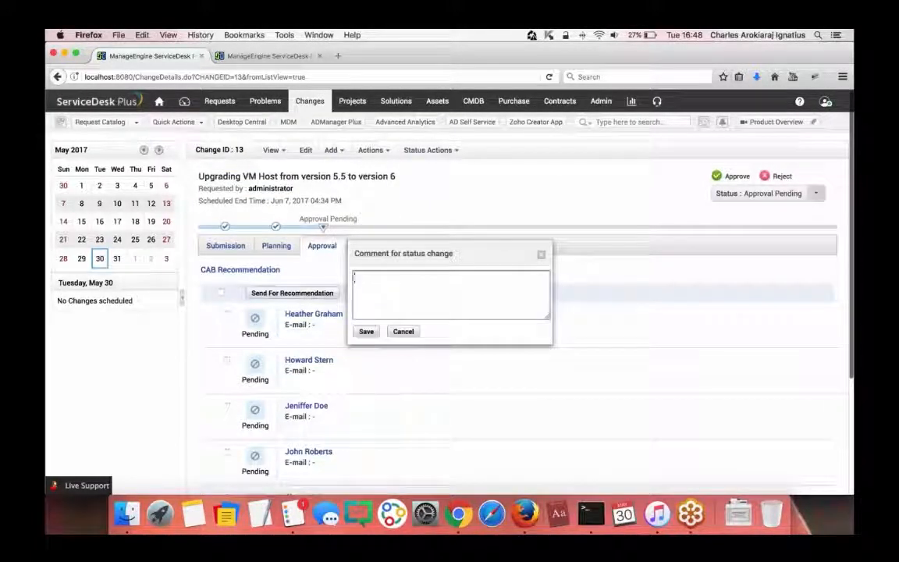
{"action": "type", "text": "Completed"}
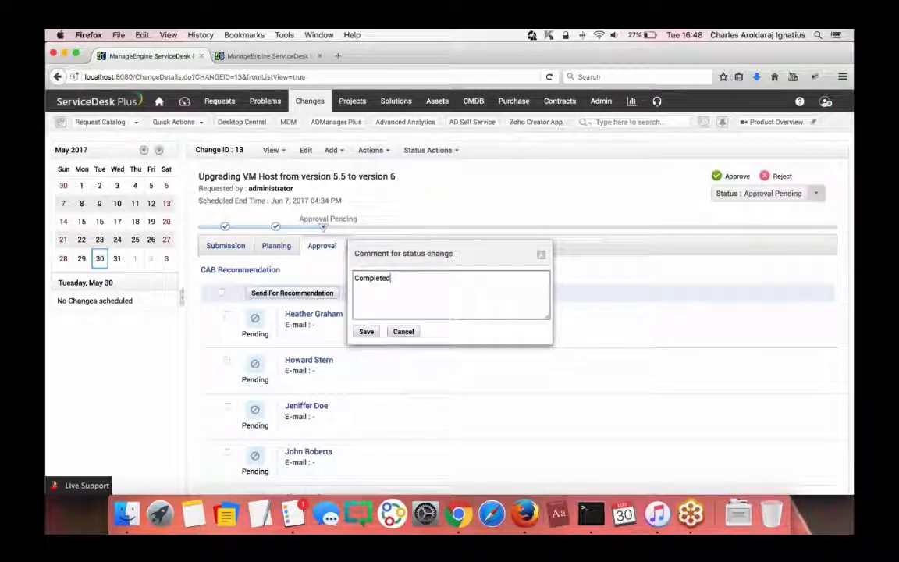
{"action": "left_click", "coordinate": [365, 331]}
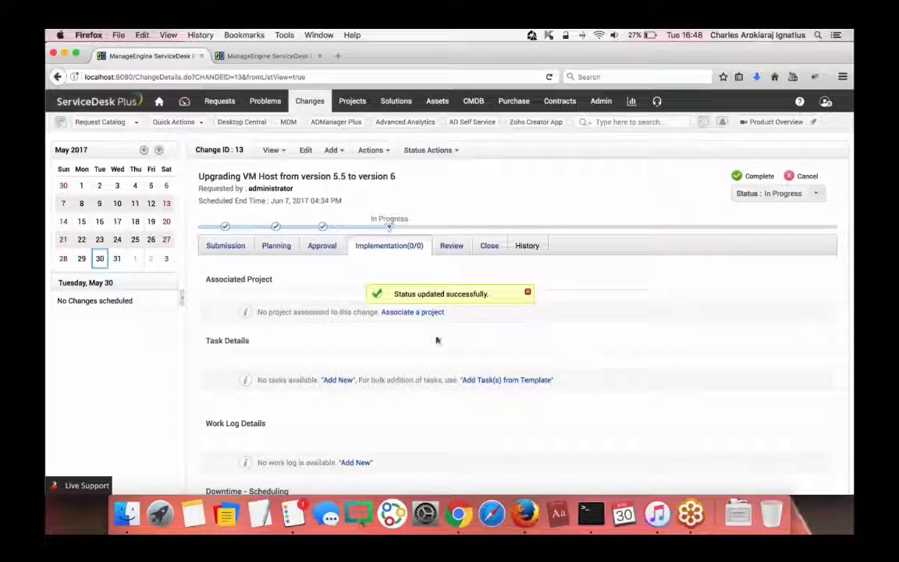
{"action": "scroll", "coordinate": [364, 329], "scroll_direction": "down", "scroll_amount": 2}
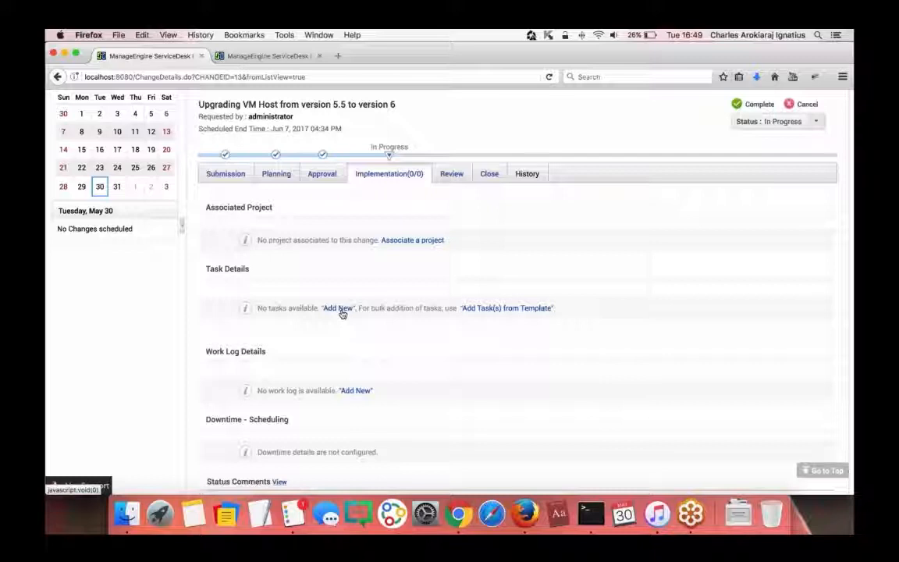
{"action": "scroll", "coordinate": [301, 361], "scroll_direction": "up", "scroll_amount": 3}
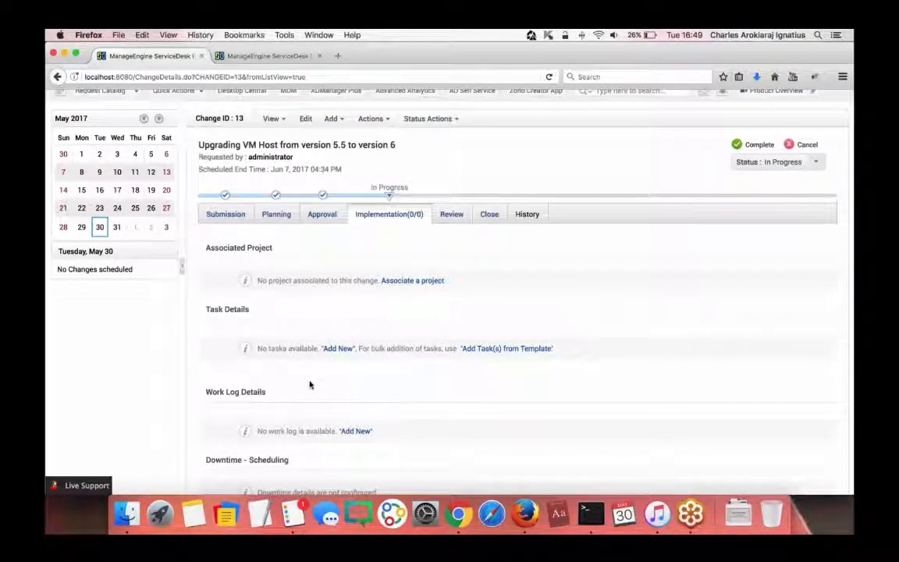
{"action": "scroll", "coordinate": [307, 380], "scroll_direction": "up", "scroll_amount": 3}
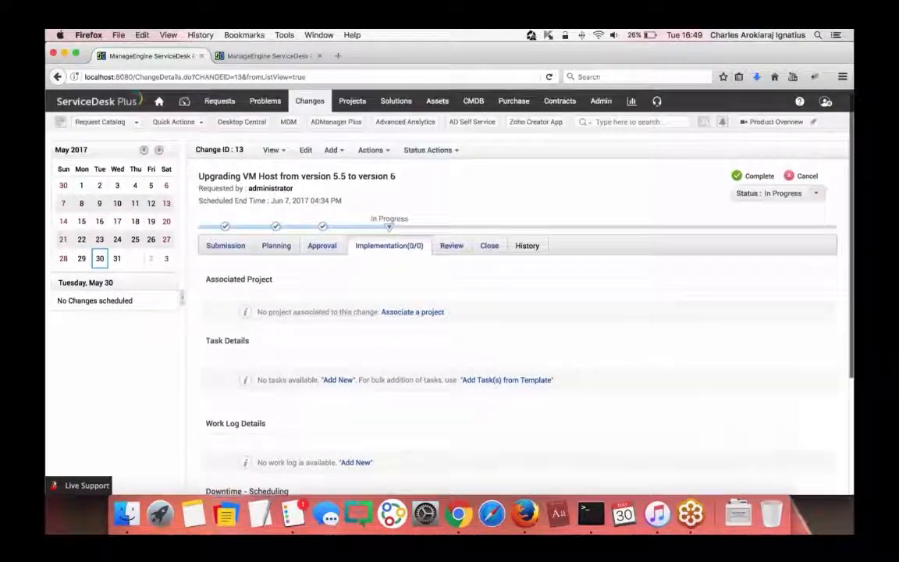
- Start a new associated project for change 13 from the Major Change Project Template
{"action": "left_click", "coordinate": [407, 312]}
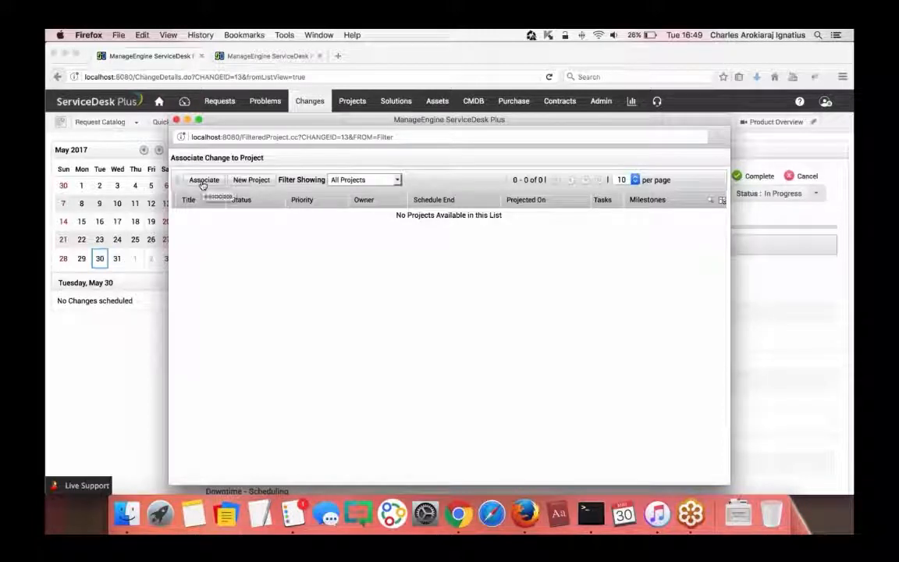
{"action": "left_click", "coordinate": [245, 180]}
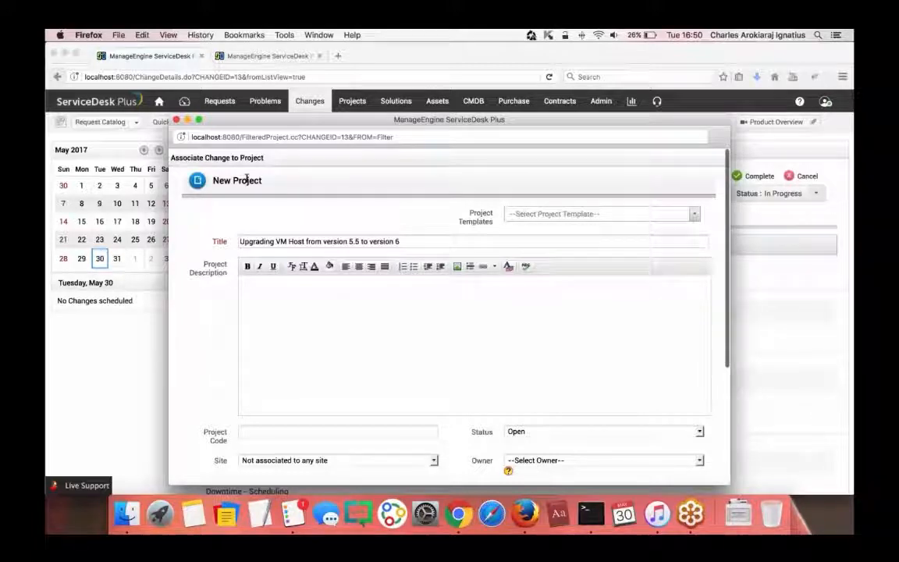
{"action": "scroll", "coordinate": [355, 312], "scroll_direction": "down", "scroll_amount": 5}
{"action": "scroll", "coordinate": [542, 299], "scroll_direction": "up", "scroll_amount": 5}
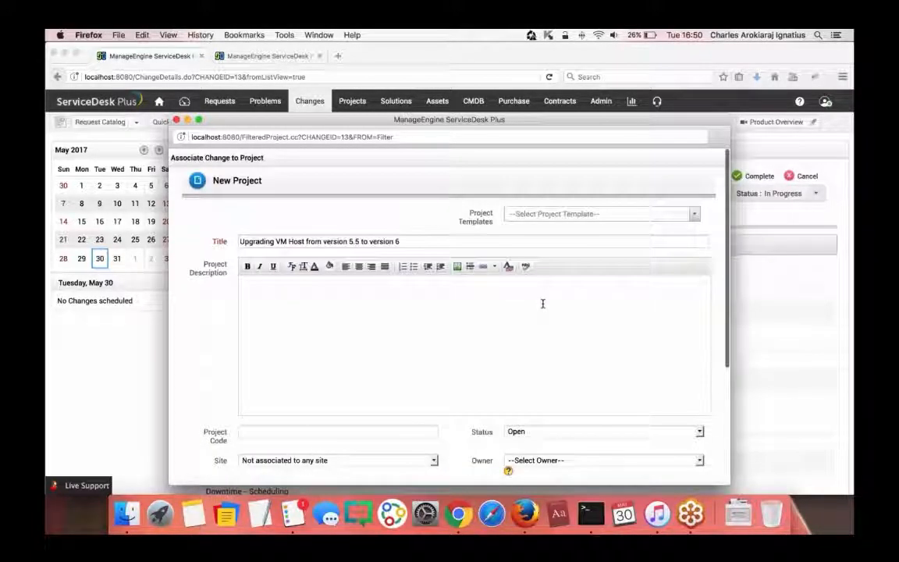
{"action": "left_click", "coordinate": [561, 214]}
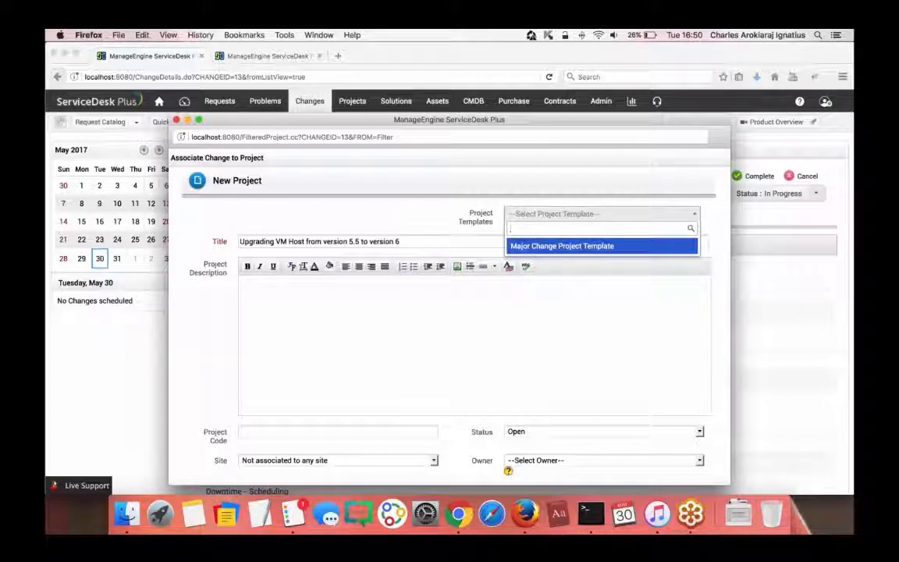
{"action": "left_click", "coordinate": [538, 247]}
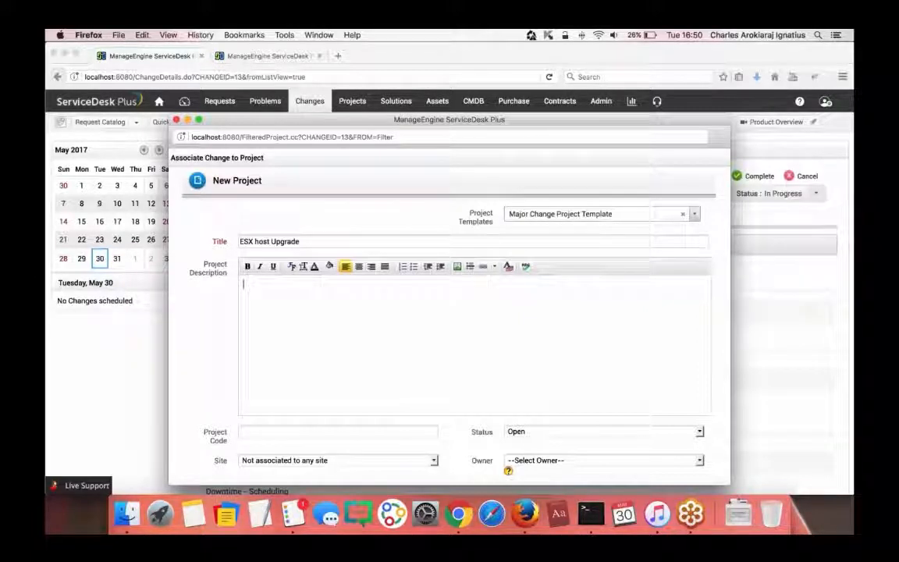
- Schedule the project from 05 Jun 2017 to 07 Jun 2017 and save it
{"action": "scroll", "coordinate": [347, 231], "scroll_direction": "down", "scroll_amount": 5}
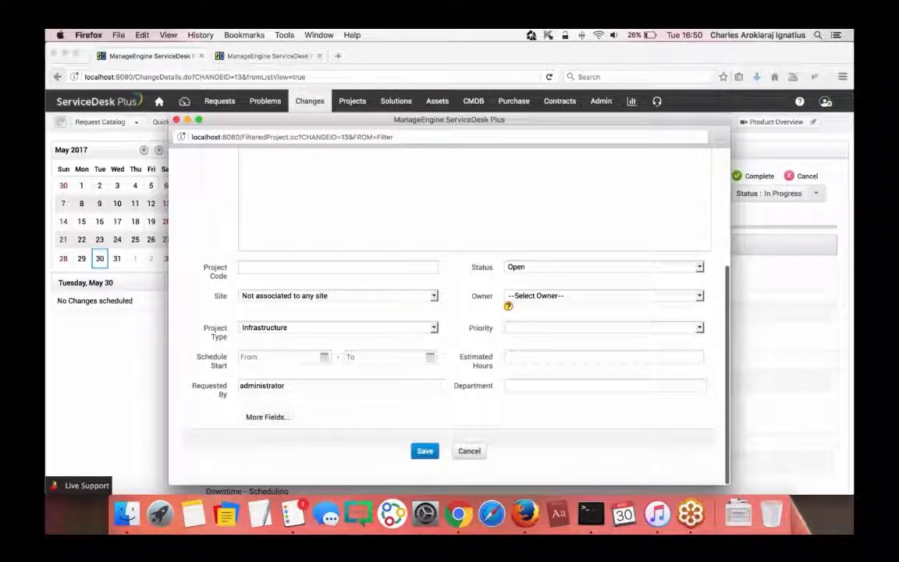
{"action": "left_click", "coordinate": [282, 358]}
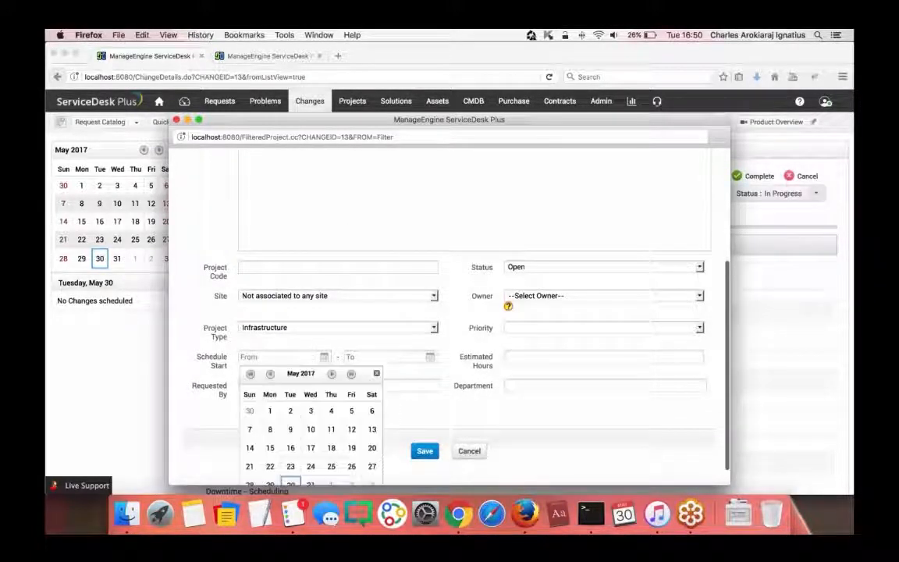
{"action": "scroll", "coordinate": [316, 421], "scroll_direction": "down", "scroll_amount": 1}
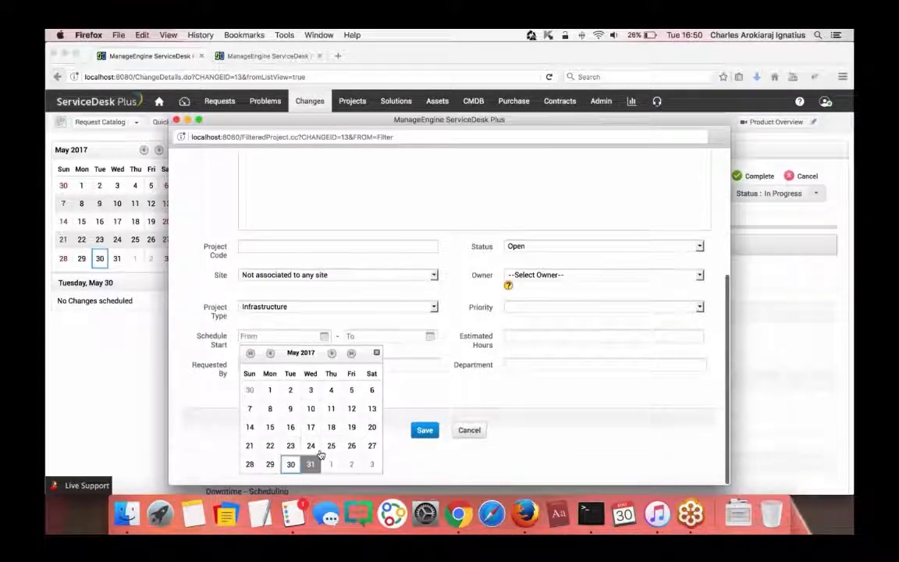
{"action": "left_click", "coordinate": [331, 352]}
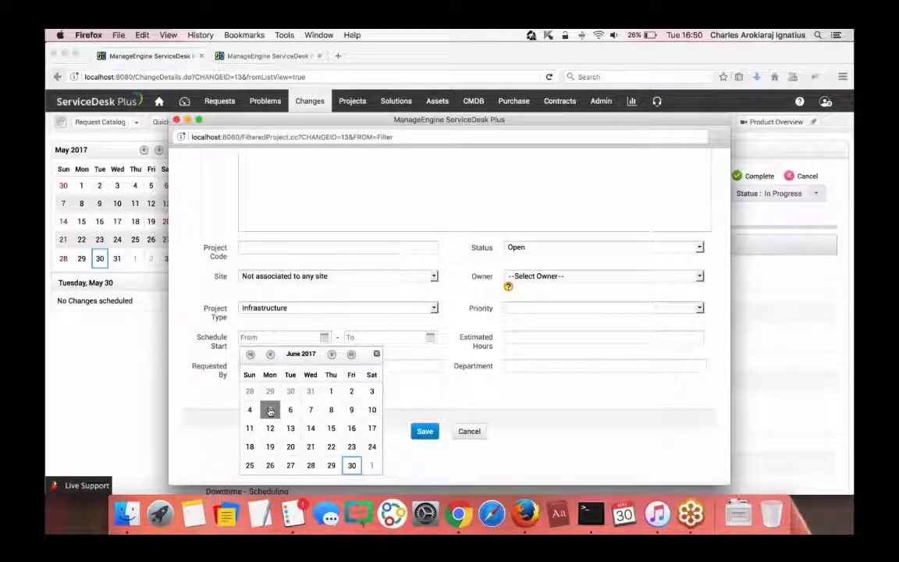
{"action": "left_click", "coordinate": [269, 410]}
{"action": "left_click", "coordinate": [394, 338]}
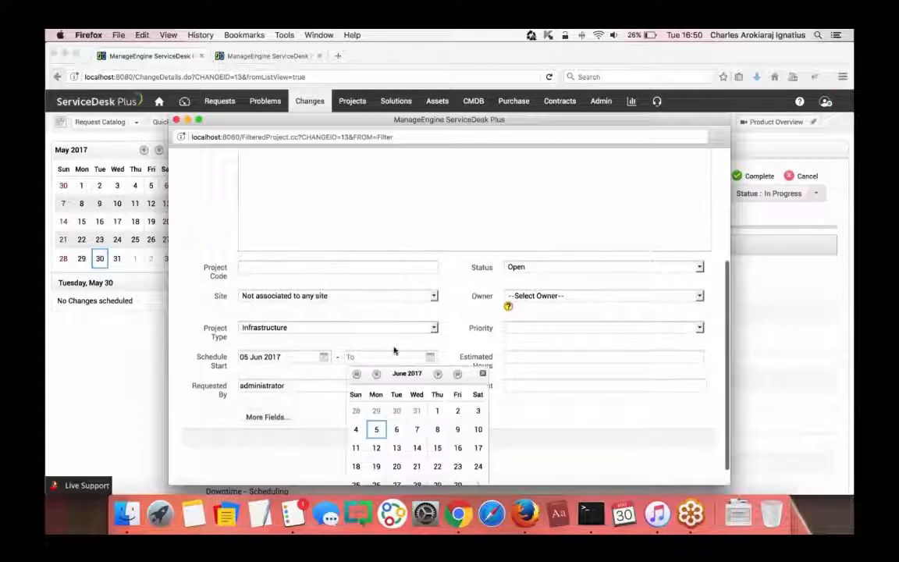
{"action": "left_click", "coordinate": [416, 429]}
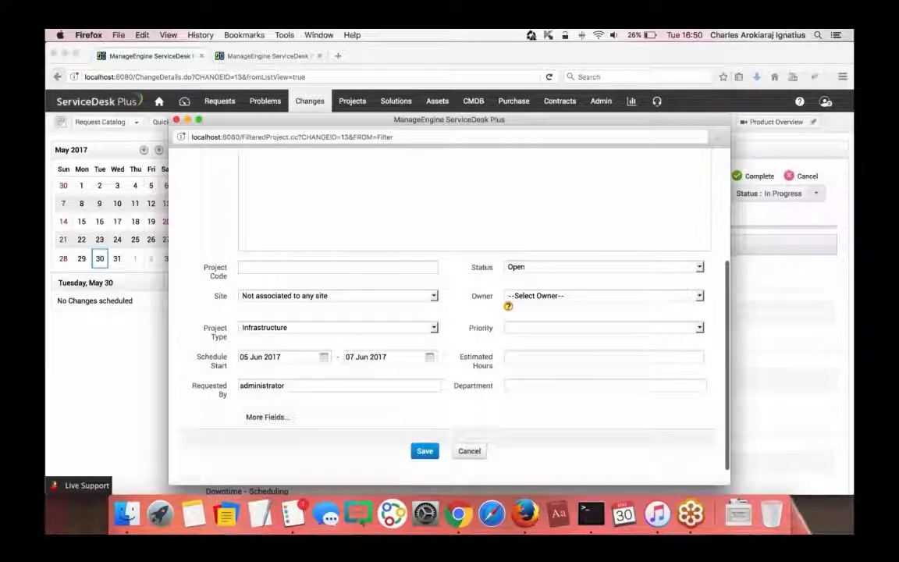
{"action": "left_click", "coordinate": [424, 450]}
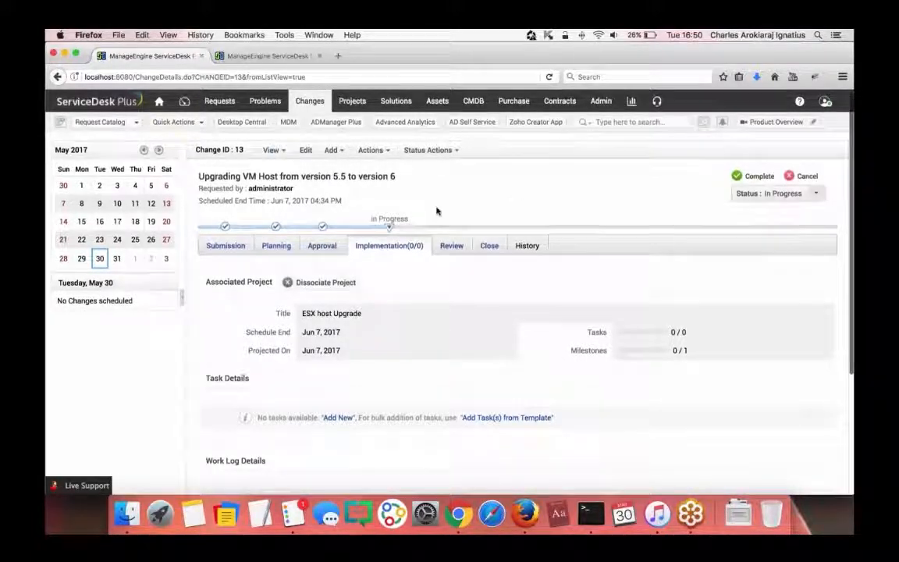
{"action": "left_click", "coordinate": [306, 104]}
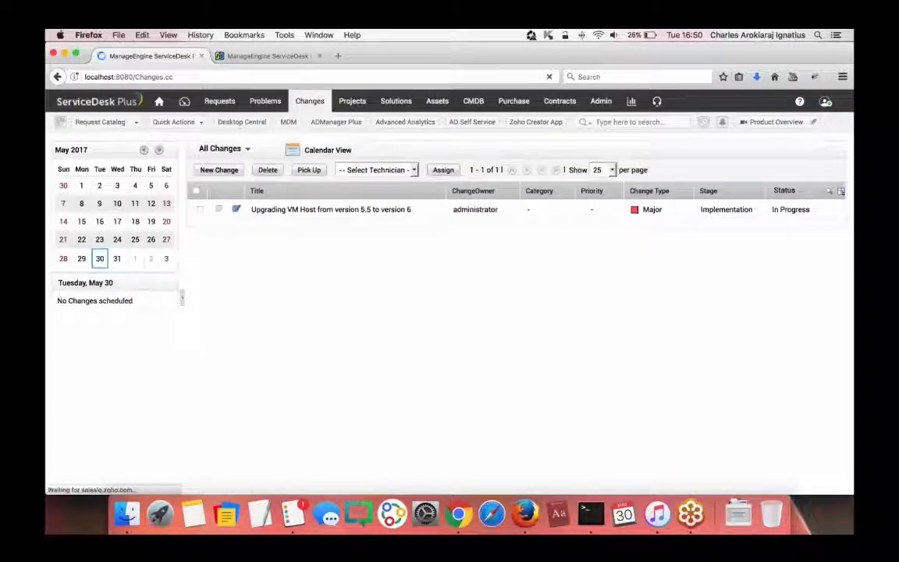
{"action": "left_click", "coordinate": [322, 152]}
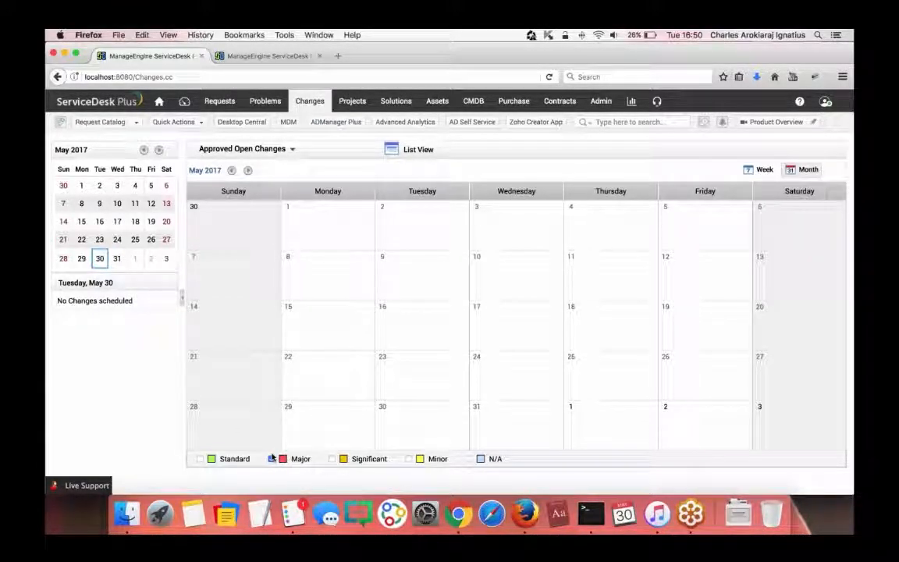
{"action": "left_click", "coordinate": [422, 151]}
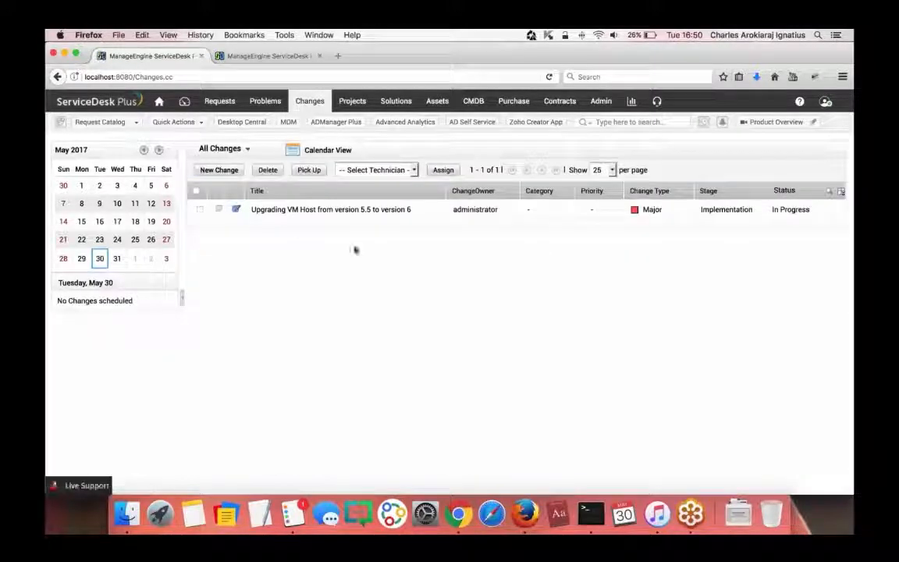
{"action": "left_click", "coordinate": [296, 209]}
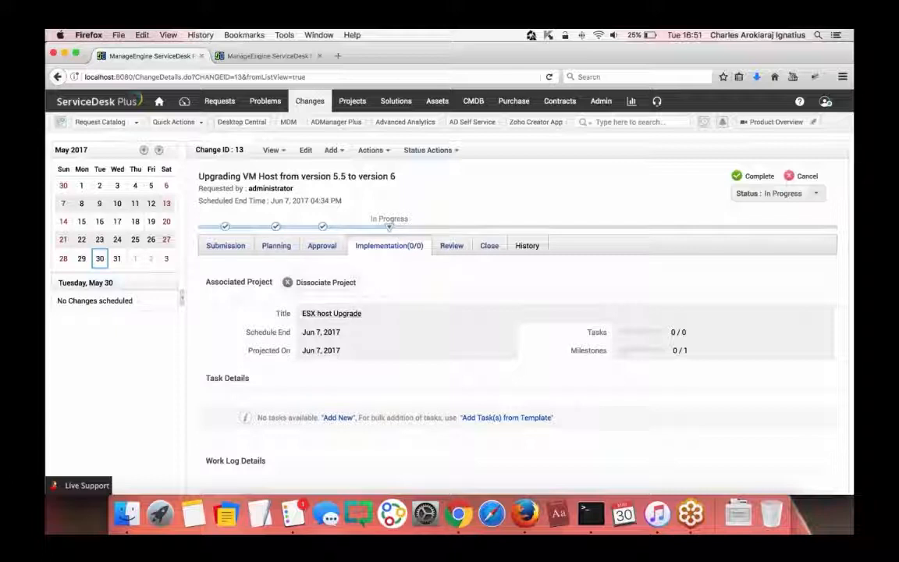
- Review the change's Approval, Submission and Implementation stages
{"action": "left_click", "coordinate": [322, 245]}
{"action": "left_click", "coordinate": [359, 248]}
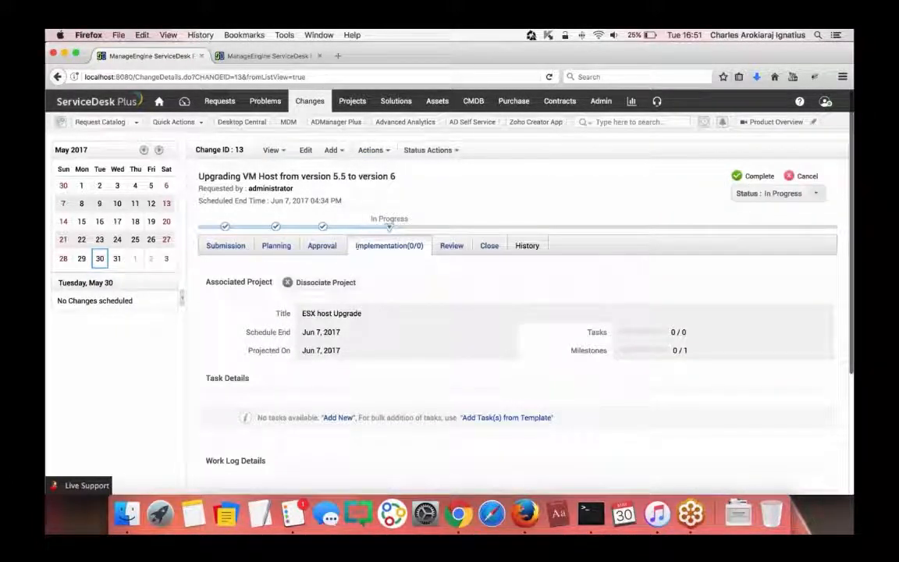
{"action": "left_click", "coordinate": [226, 247]}
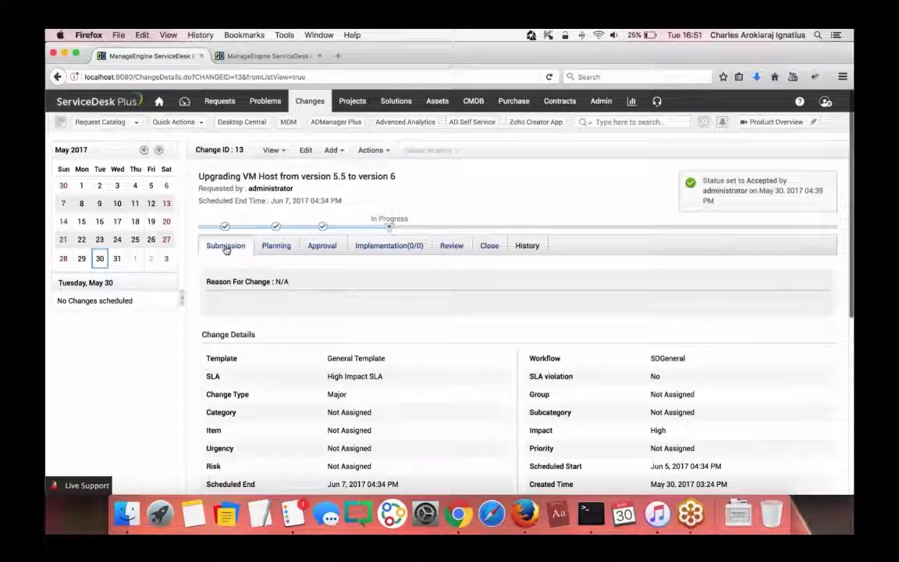
{"action": "scroll", "coordinate": [466, 283], "scroll_direction": "down", "scroll_amount": 5}
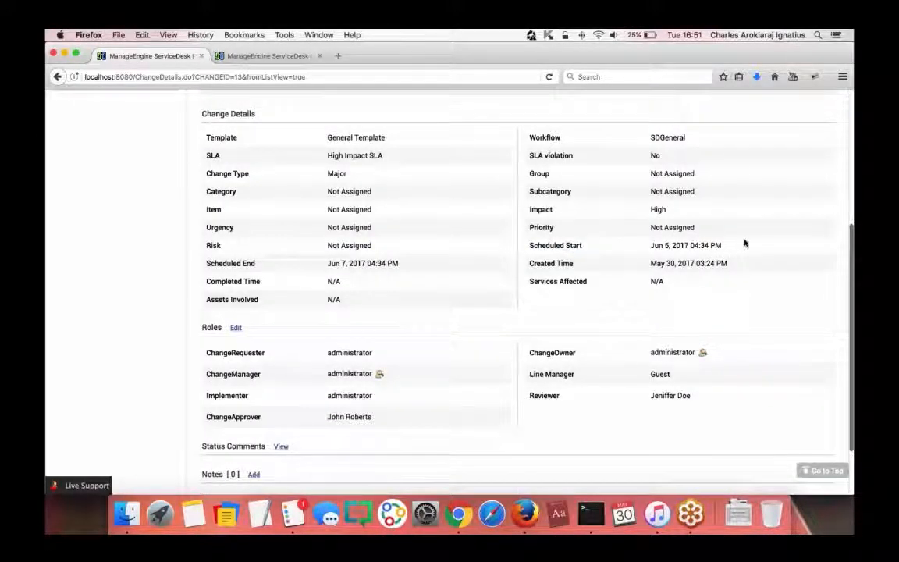
{"action": "scroll", "coordinate": [394, 315], "scroll_direction": "up", "scroll_amount": 5}
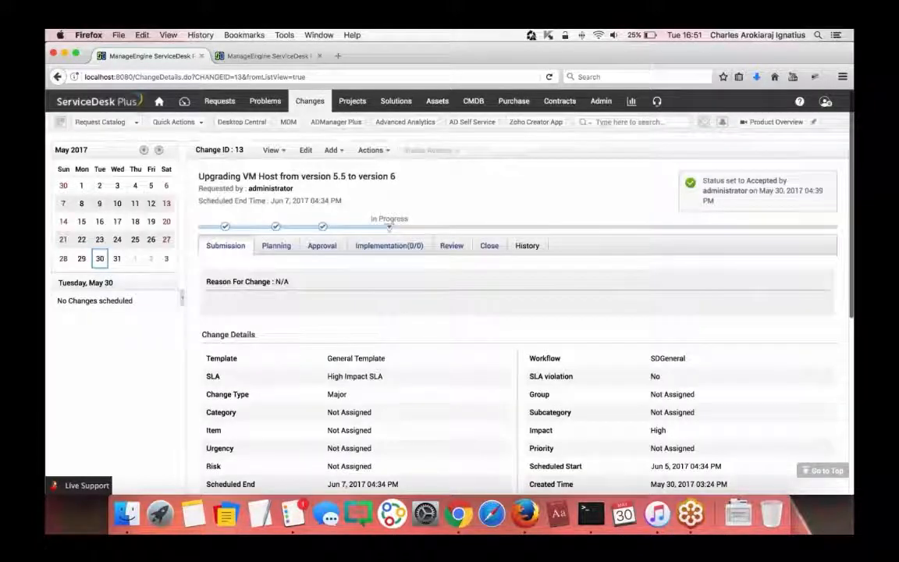
{"action": "left_click", "coordinate": [373, 248]}
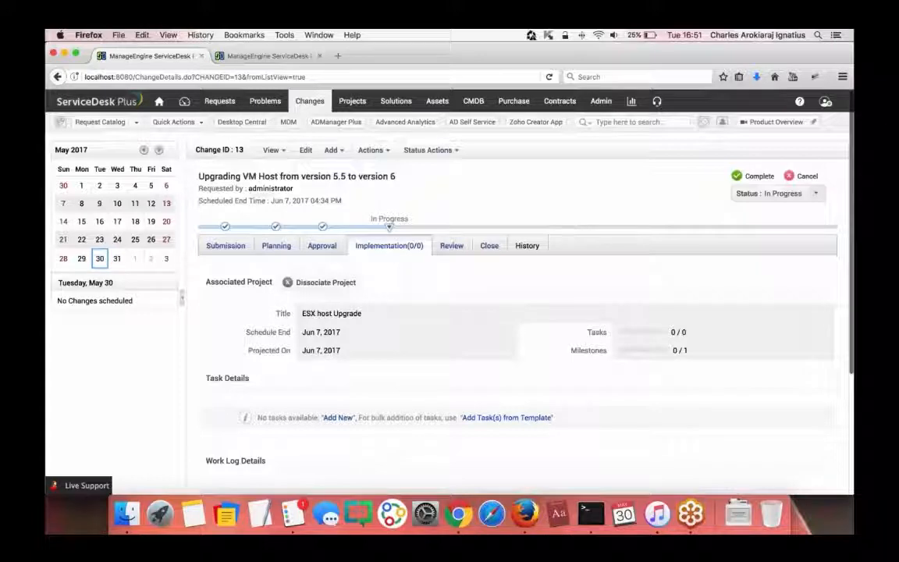
- Reopen the VM Host upgrade change from All Changes, recheck Submission, then show the calendar view
{"action": "left_click", "coordinate": [302, 104]}
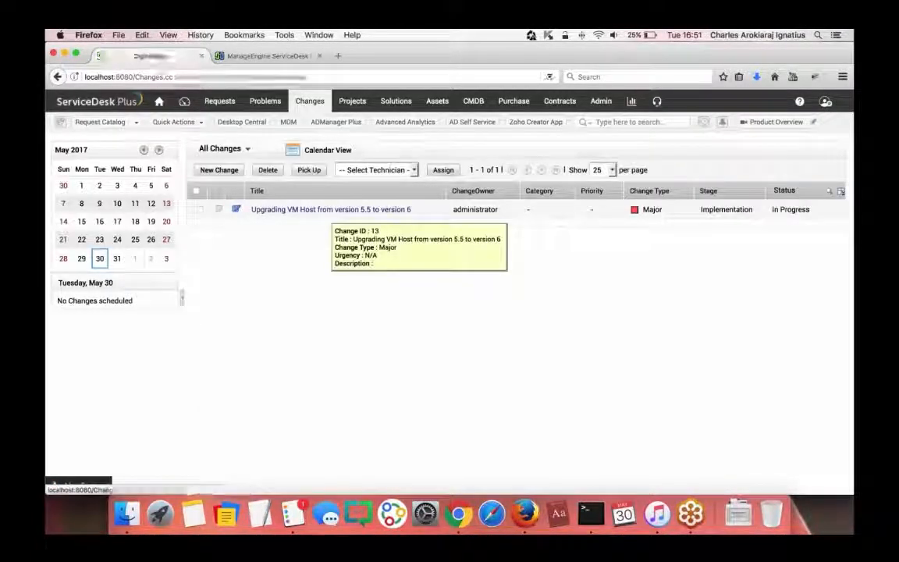
{"action": "left_click", "coordinate": [343, 209]}
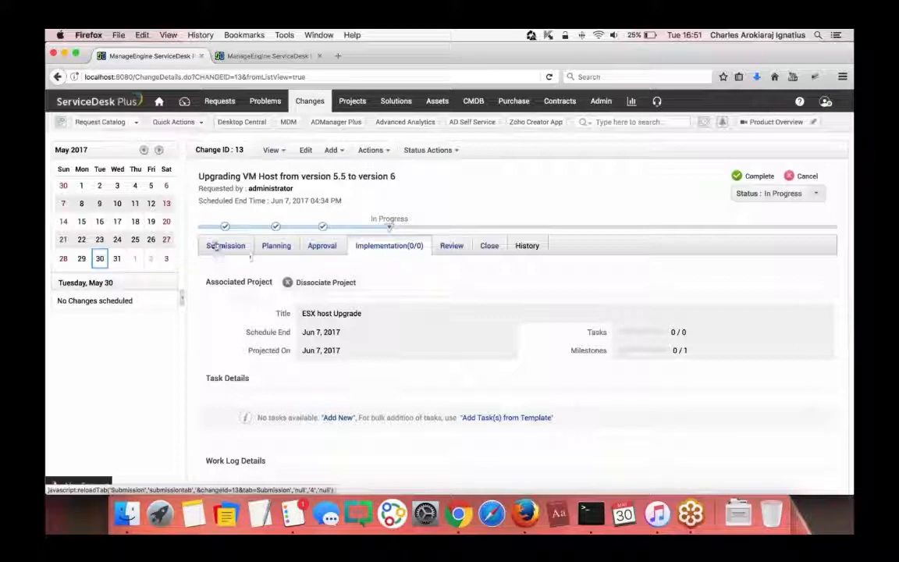
{"action": "left_click", "coordinate": [223, 246]}
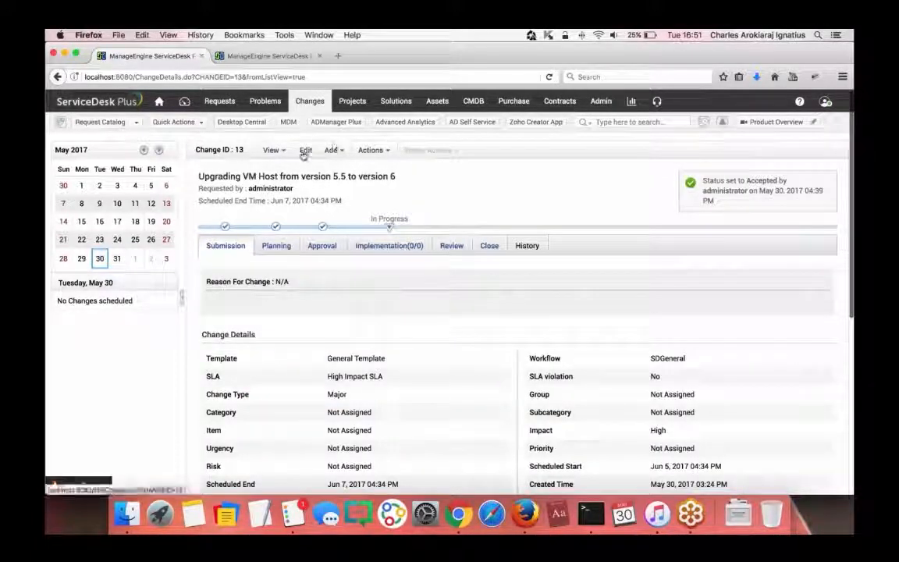
{"action": "left_click", "coordinate": [310, 100]}
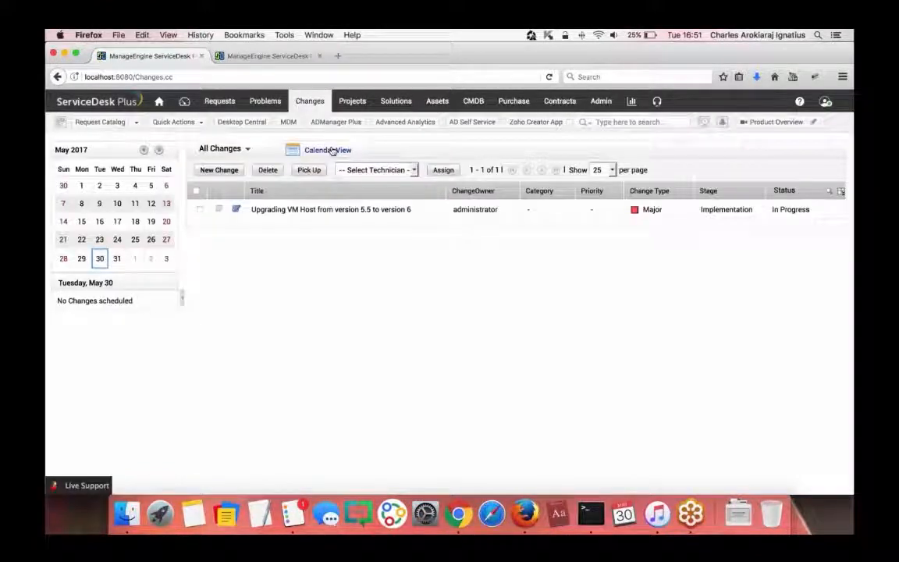
{"action": "left_click", "coordinate": [331, 150]}
{"action": "scroll", "coordinate": [341, 289], "scroll_direction": "down", "scroll_amount": 1}
{"action": "left_click", "coordinate": [199, 451]}
{"action": "left_click", "coordinate": [331, 451]}
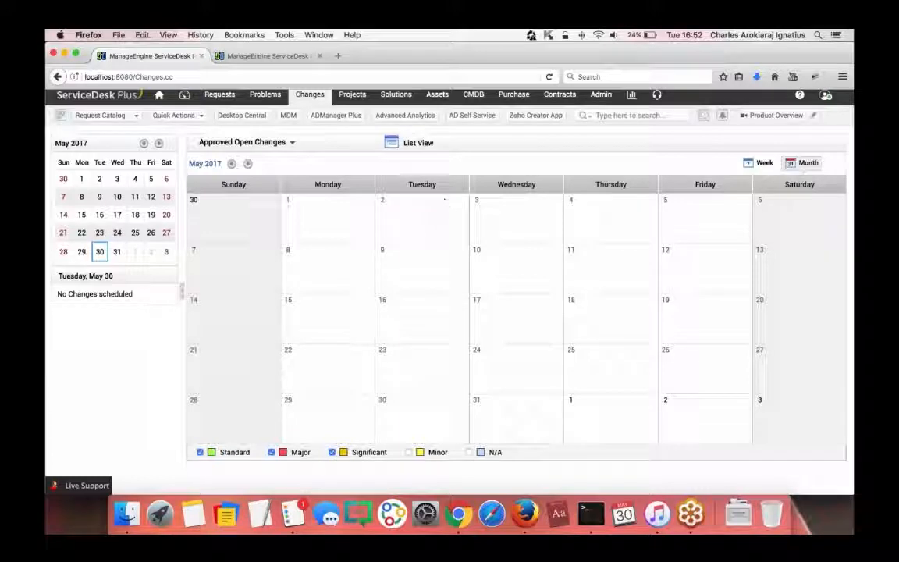
{"action": "left_click", "coordinate": [248, 164]}
{"action": "left_click", "coordinate": [249, 164]}
{"action": "left_click", "coordinate": [249, 165]}
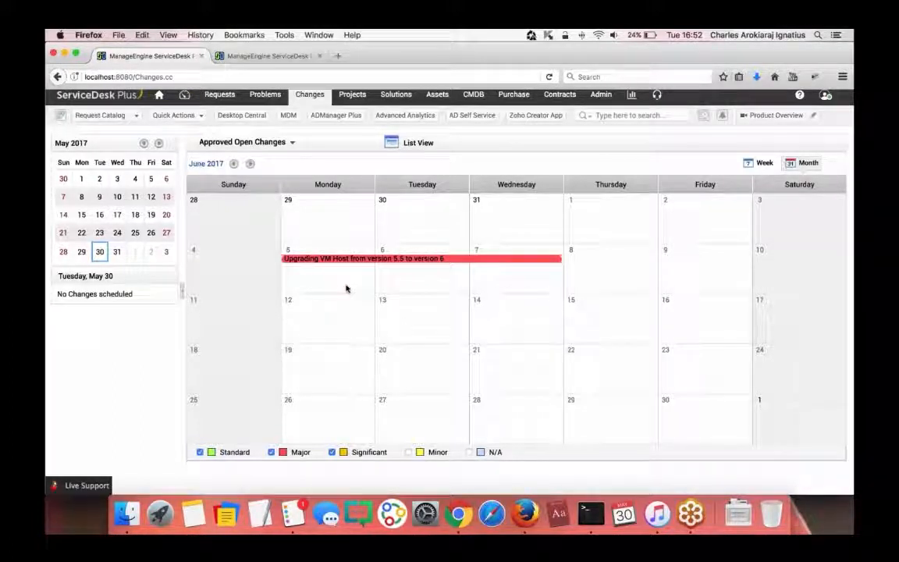
{"action": "left_click", "coordinate": [200, 452]}
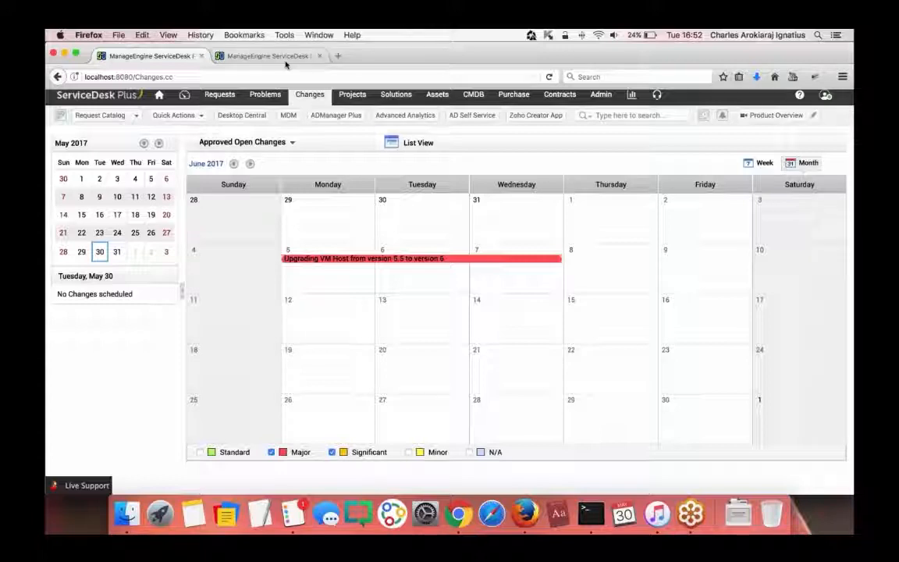
{"action": "left_click", "coordinate": [313, 99]}
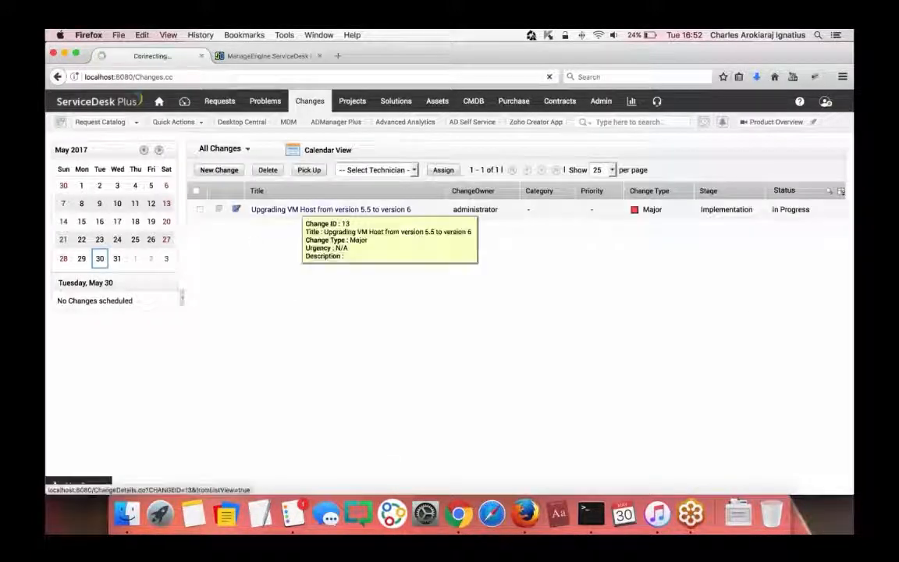
- Open the ESX host Upgrade project in the other tab and check its milestone and empty task list
{"action": "left_click", "coordinate": [304, 209]}
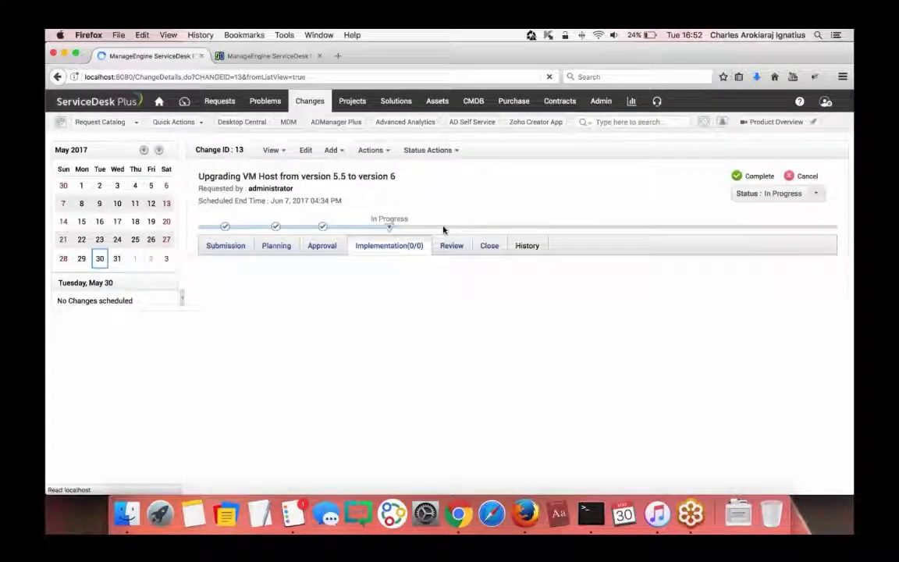
{"action": "left_click", "coordinate": [265, 56]}
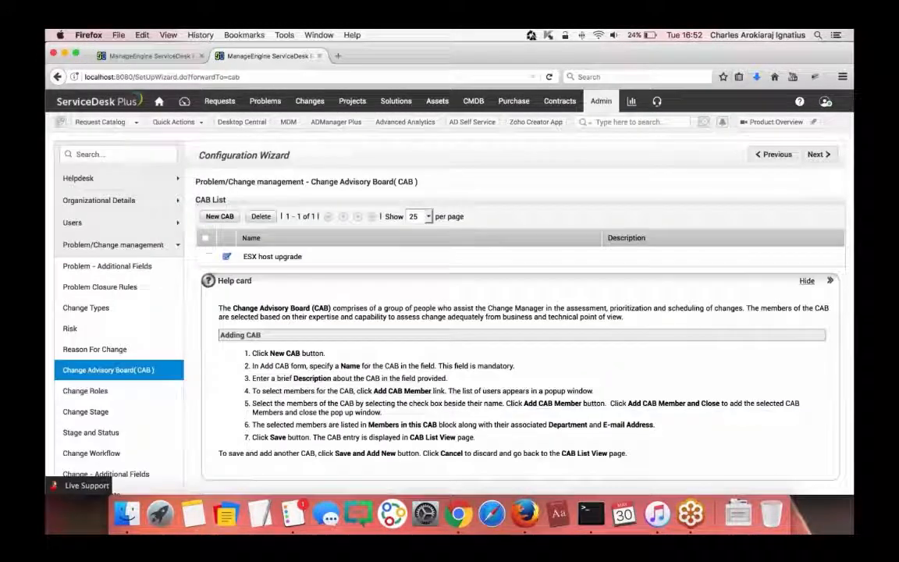
{"action": "left_click", "coordinate": [352, 101]}
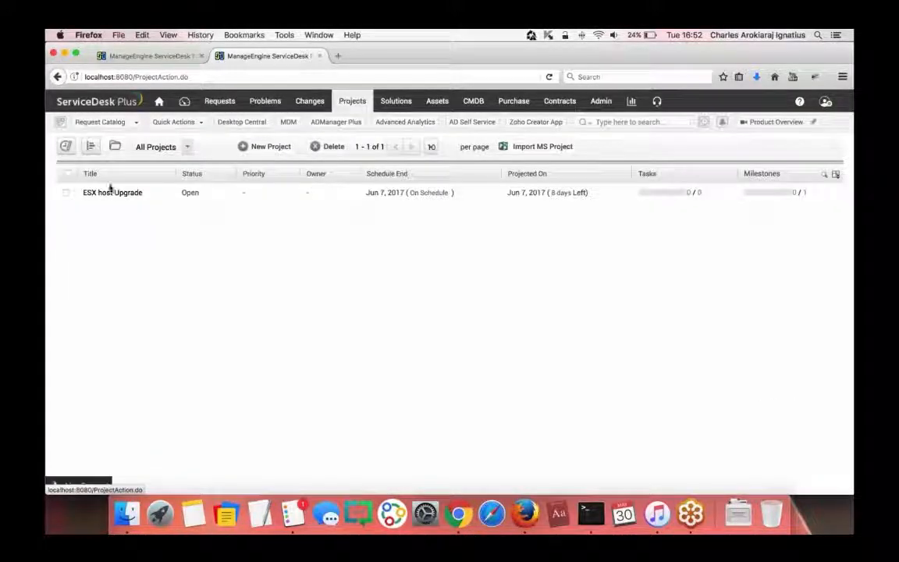
{"action": "left_click", "coordinate": [112, 192]}
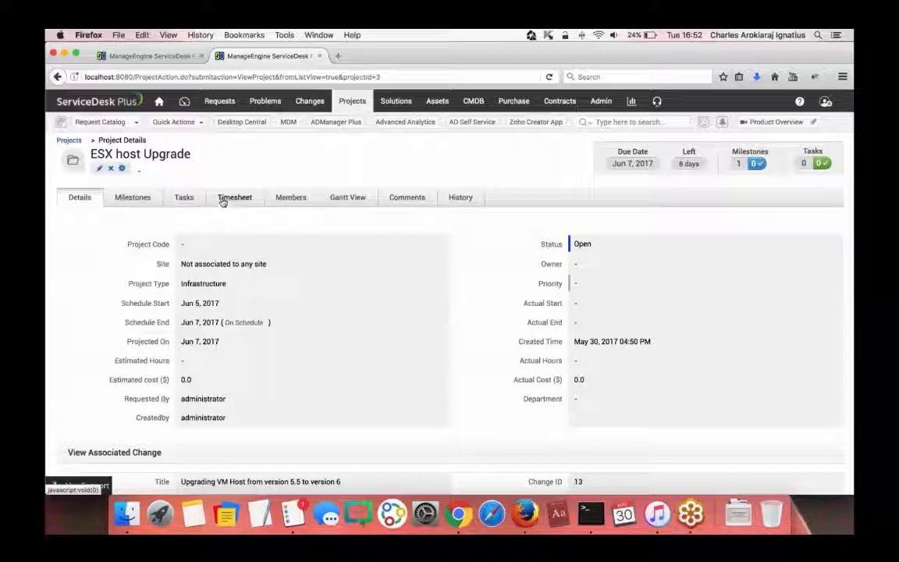
{"action": "left_click", "coordinate": [139, 201]}
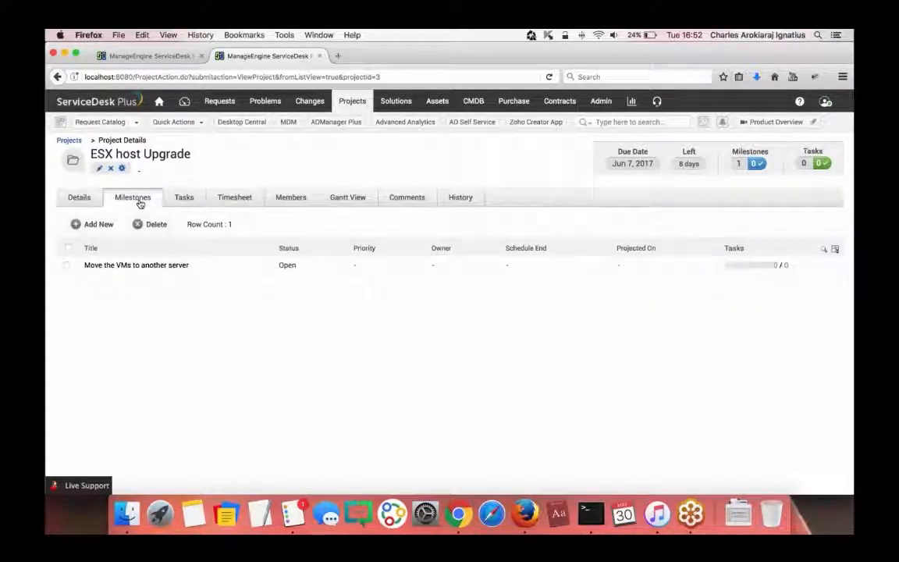
{"action": "left_click", "coordinate": [188, 199]}
{"action": "left_click", "coordinate": [134, 199]}
{"action": "middle_click", "coordinate": [600, 101]}
- Go to Project Templates in the admin tab and start a new project template
{"action": "left_click", "coordinate": [421, 56]}
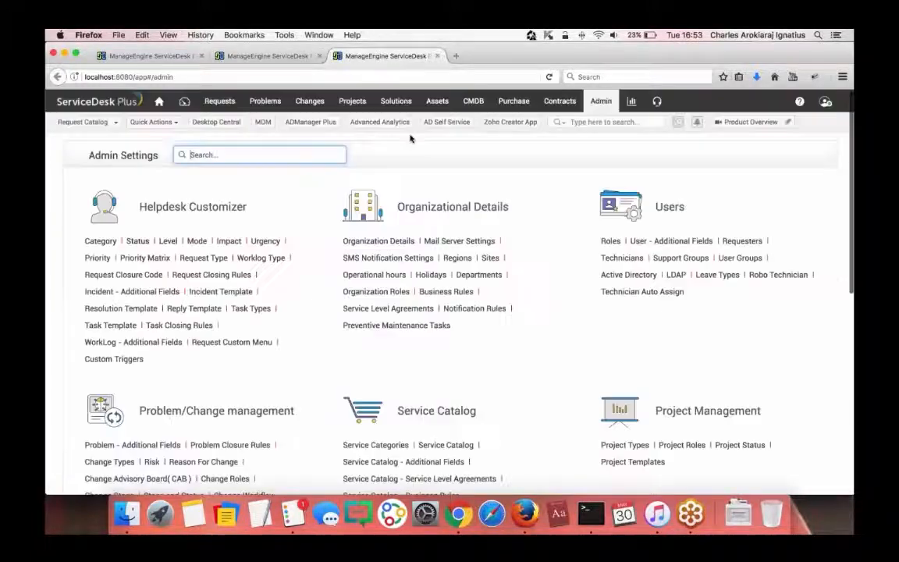
{"action": "scroll", "coordinate": [403, 301], "scroll_direction": "down", "scroll_amount": 3}
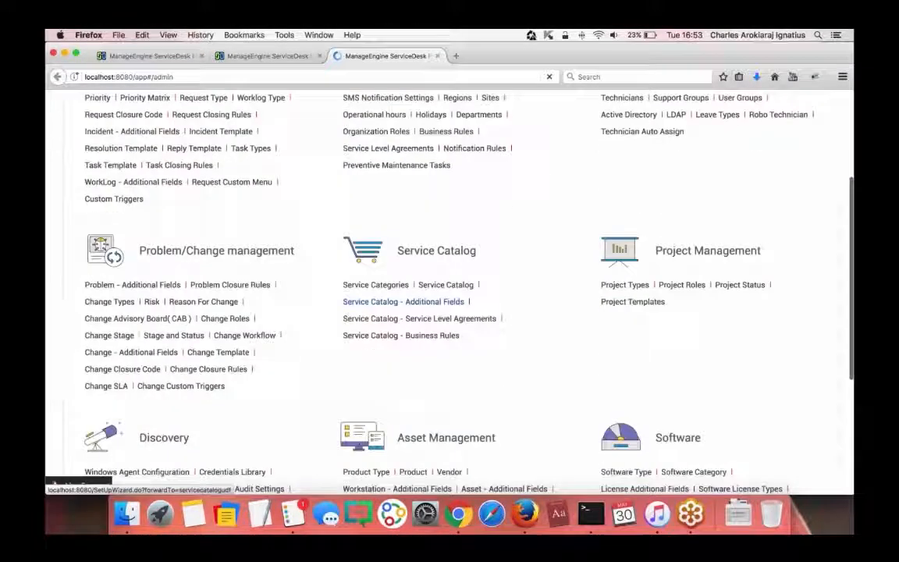
{"action": "left_click", "coordinate": [641, 302]}
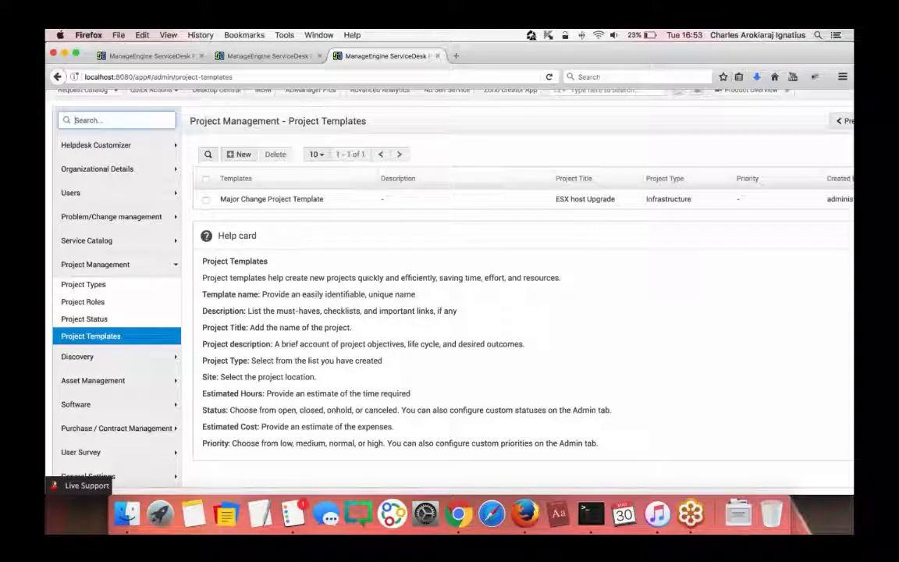
{"action": "left_click", "coordinate": [241, 155]}
{"action": "scroll", "coordinate": [312, 308], "scroll_direction": "down", "scroll_amount": 5}
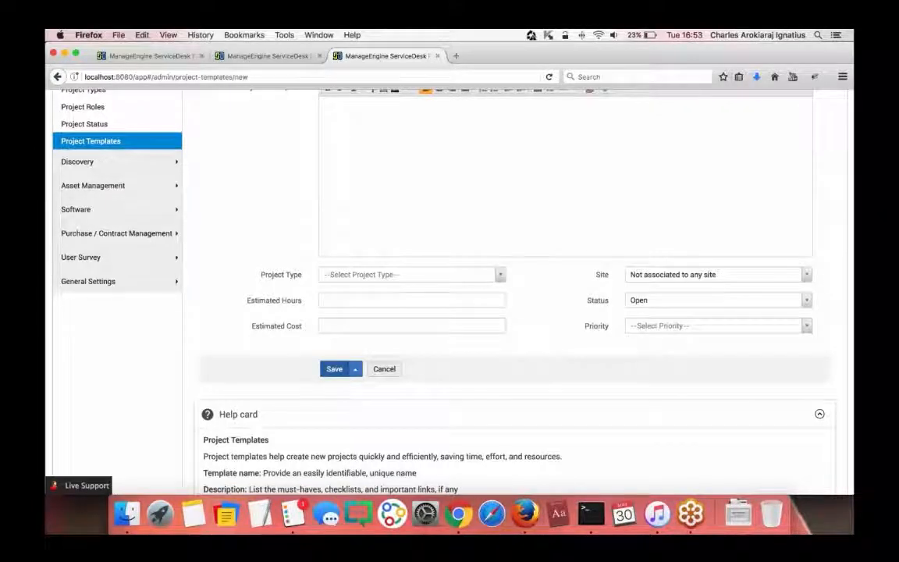
{"action": "scroll", "coordinate": [279, 299], "scroll_direction": "up", "scroll_amount": 5}
- Enter template name 'Test Template' and project title 'Testing project'
{"action": "type", "text": "Test"}
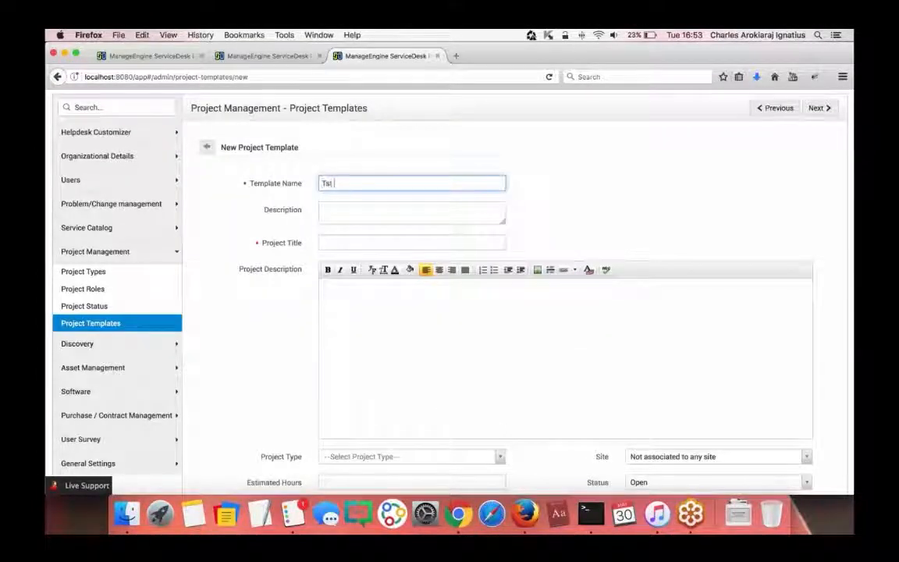
{"action": "key", "text": "Down"}
{"action": "key", "text": "Return"}
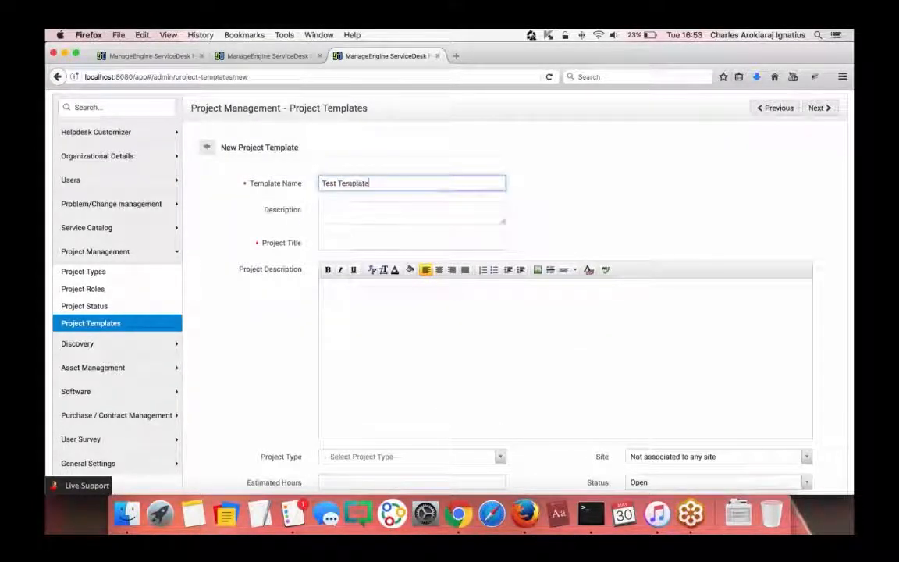
{"action": "left_click", "coordinate": [335, 243]}
{"action": "type", "text": "Testing"}
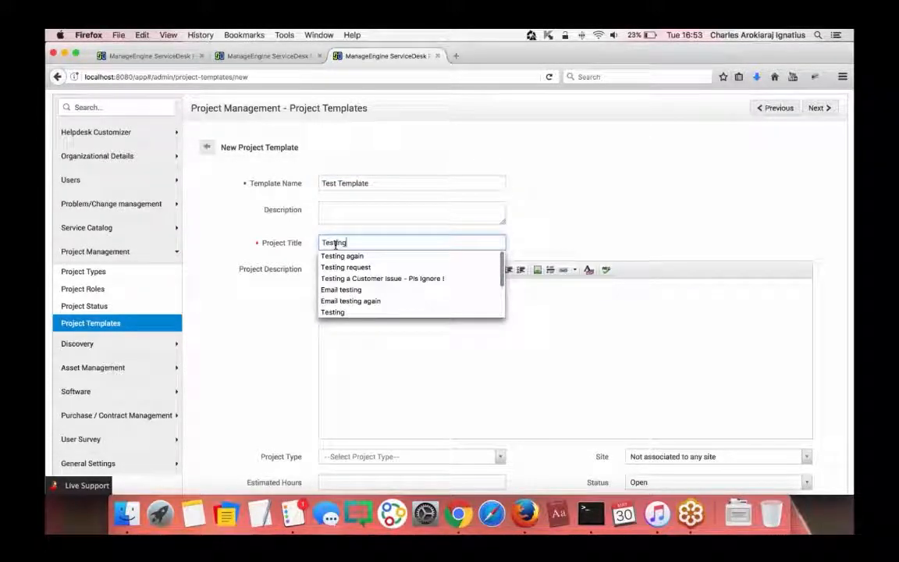
{"action": "type", "text": " project"}
{"action": "scroll", "coordinate": [344, 234], "scroll_direction": "down", "scroll_amount": 5}
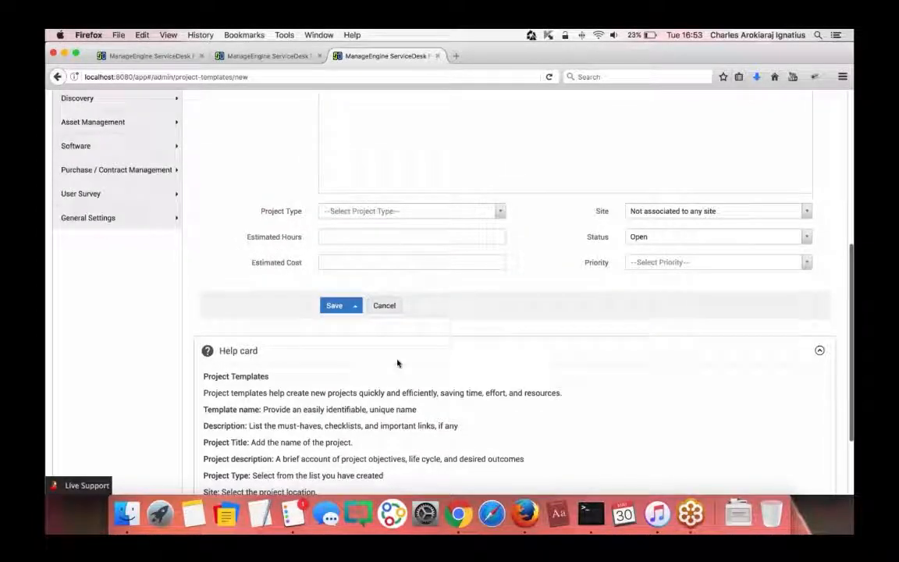
{"action": "left_click", "coordinate": [355, 306]}
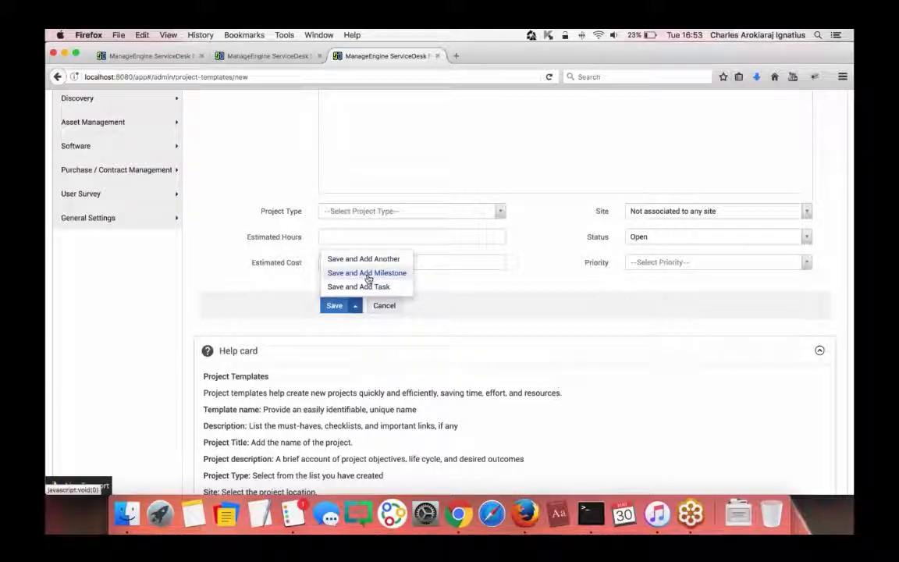
- Save Test Template with Save and Add Milestone, then return to the ESX host Upgrade project tab
{"action": "left_click", "coordinate": [366, 273]}
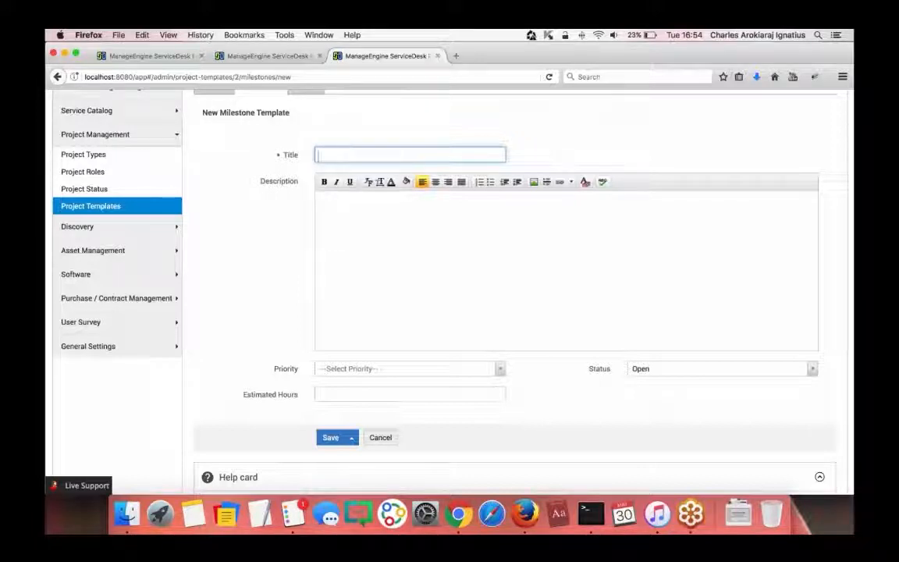
{"action": "scroll", "coordinate": [284, 223], "scroll_direction": "up", "scroll_amount": 1}
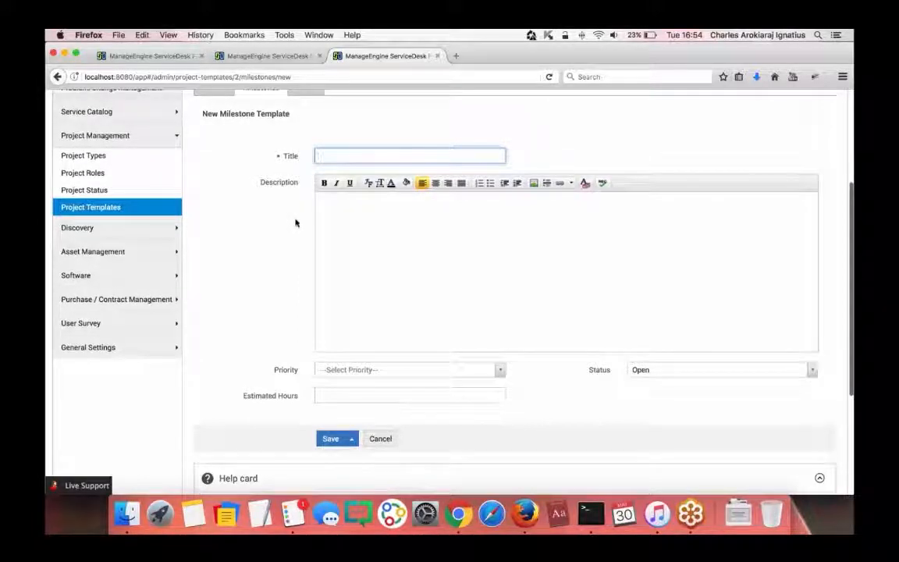
{"action": "scroll", "coordinate": [284, 223], "scroll_direction": "up", "scroll_amount": 3}
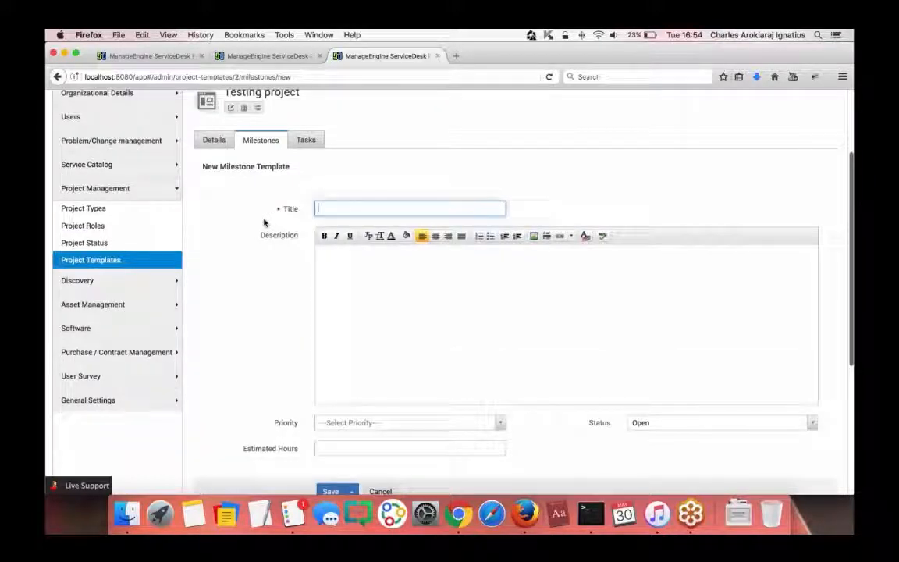
{"action": "left_click", "coordinate": [258, 56]}
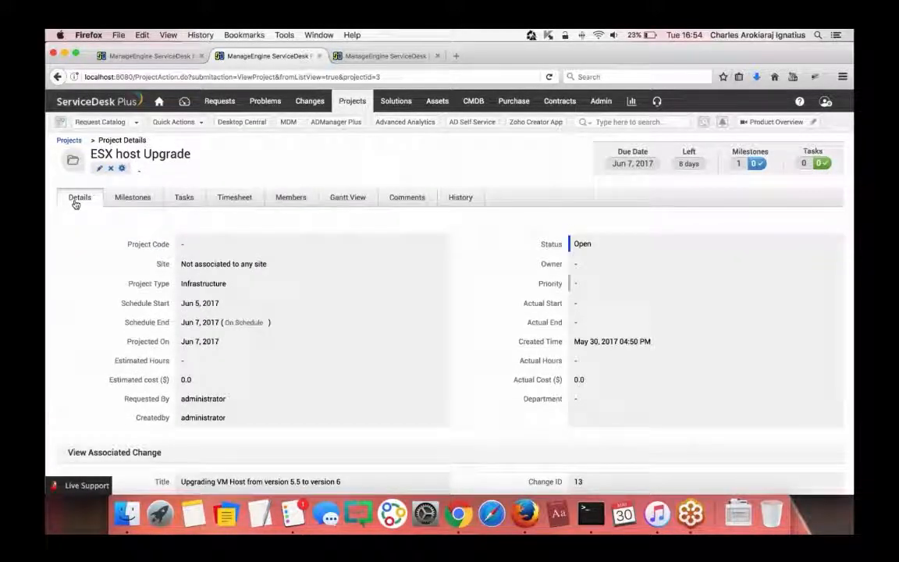
- Add one user to the ESX host Upgrade project team as a Team Member
{"action": "left_click", "coordinate": [287, 200]}
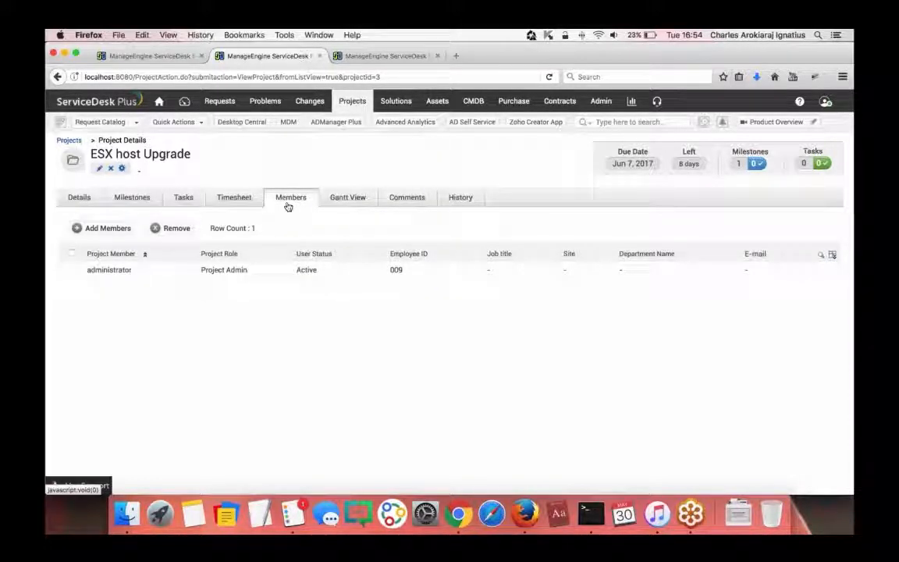
{"action": "left_click", "coordinate": [101, 228]}
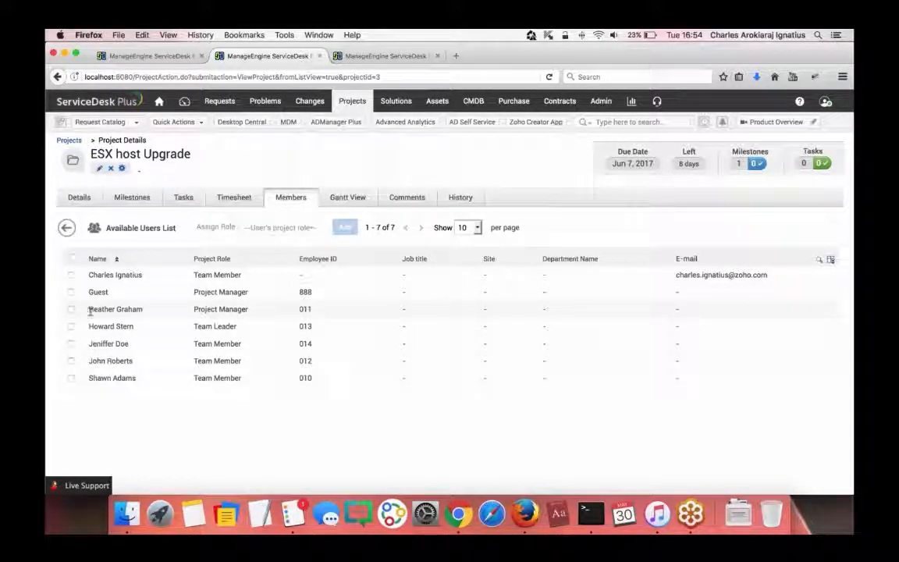
{"action": "left_click_drag", "start_coordinate": [88, 311], "coordinate": [150, 315]}
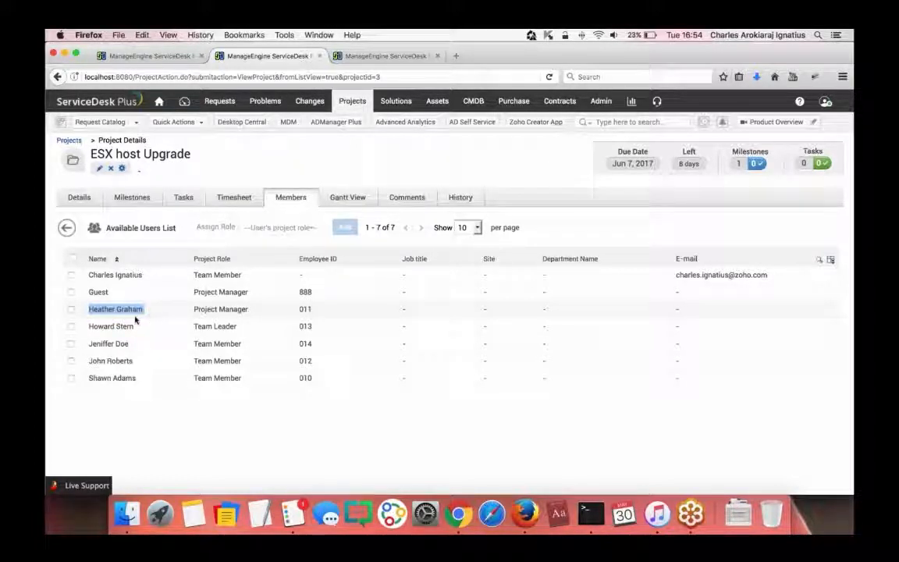
{"action": "left_click", "coordinate": [70, 309]}
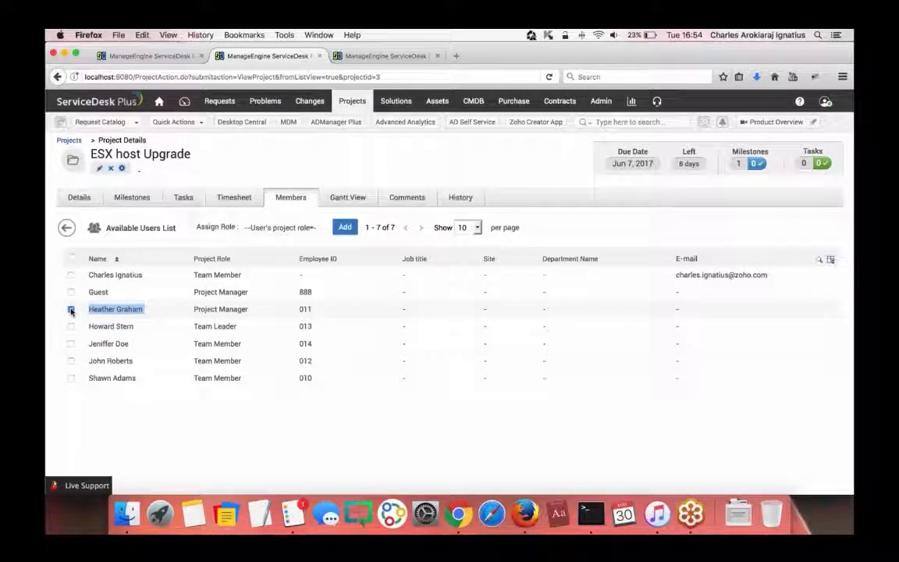
{"action": "left_click", "coordinate": [279, 227]}
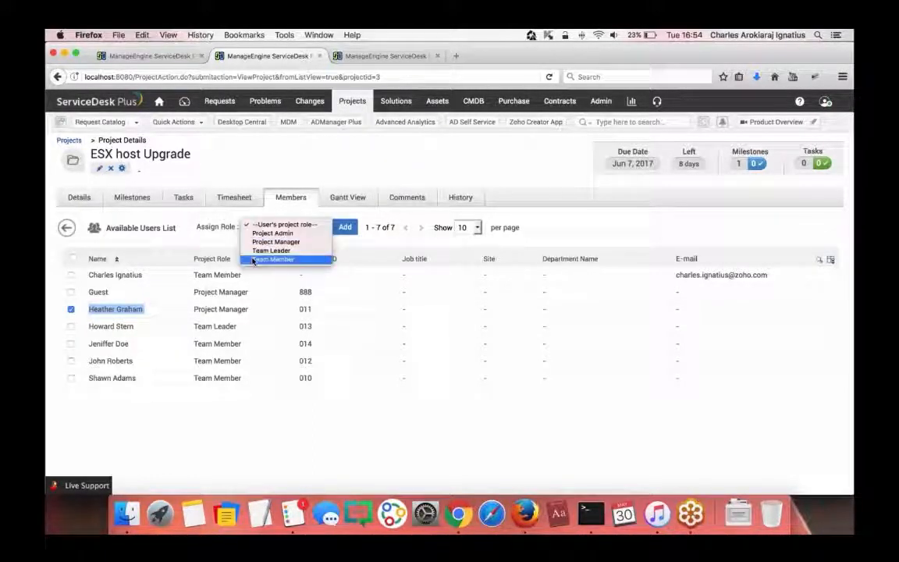
{"action": "left_click", "coordinate": [269, 258]}
{"action": "left_click", "coordinate": [350, 227]}
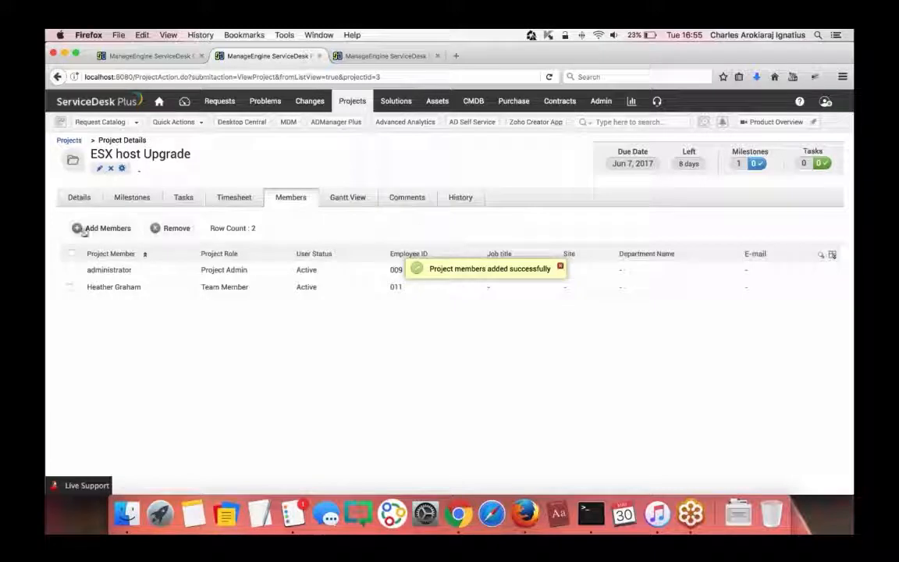
- Add another user to the project as Project Manager
{"action": "left_click", "coordinate": [82, 229]}
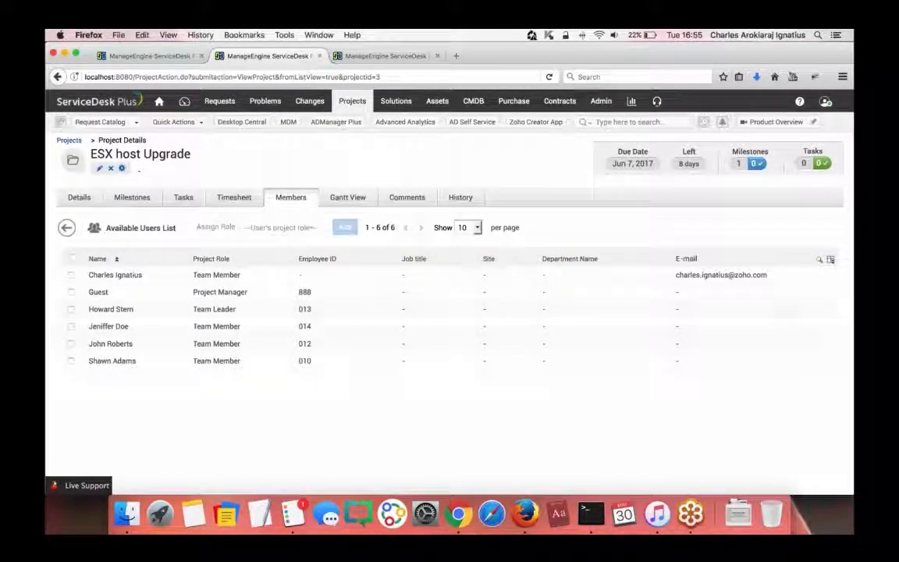
{"action": "left_click", "coordinate": [71, 309]}
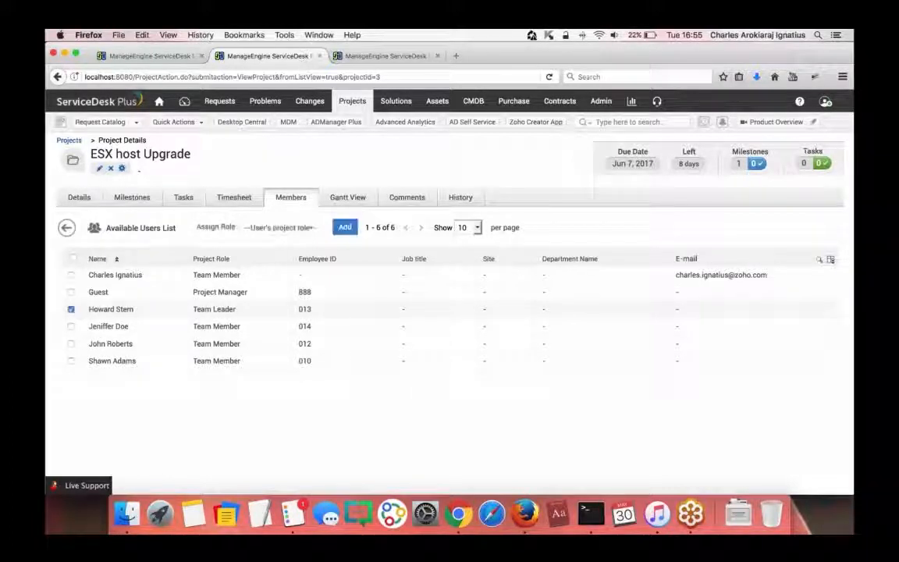
{"action": "left_click", "coordinate": [272, 226]}
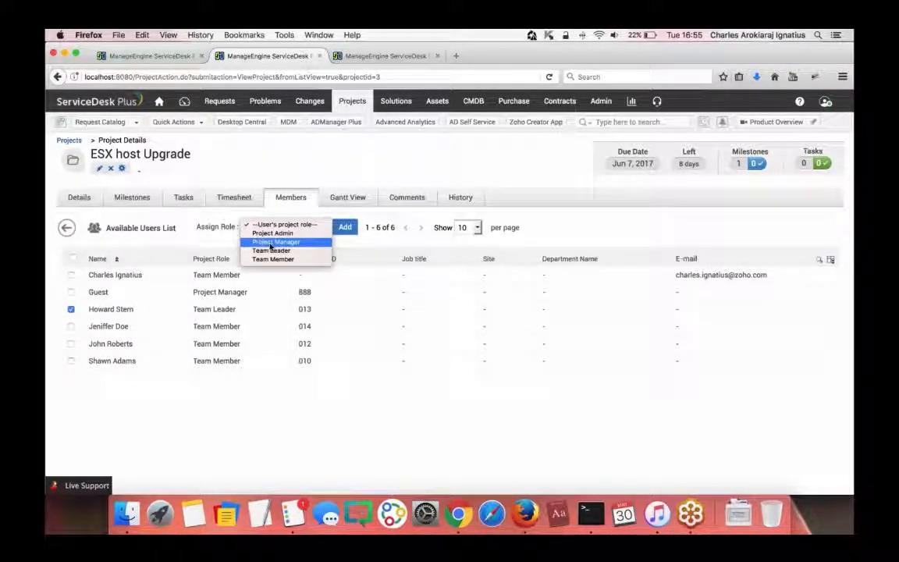
{"action": "left_click", "coordinate": [273, 242]}
{"action": "left_click", "coordinate": [345, 227]}
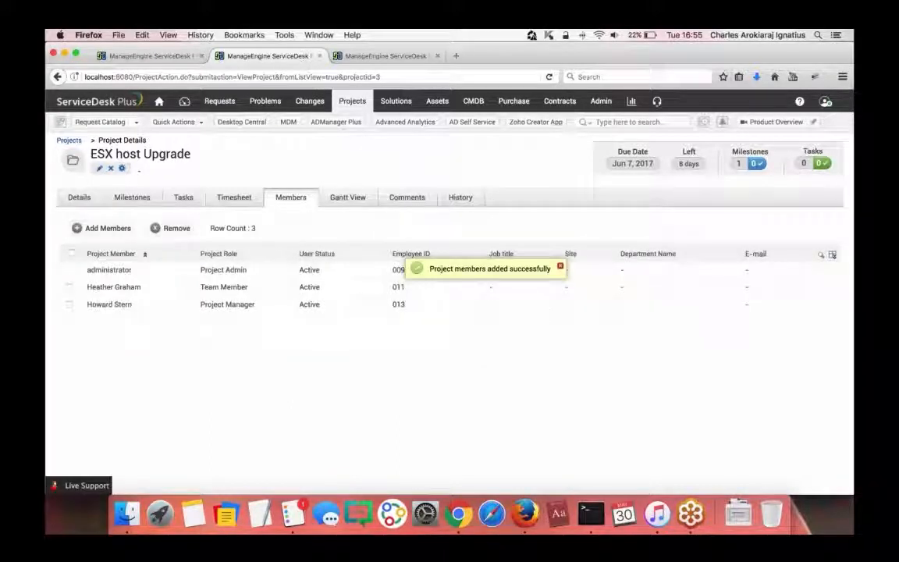
- Add three more users to the project as Team Members
{"action": "left_click", "coordinate": [107, 227]}
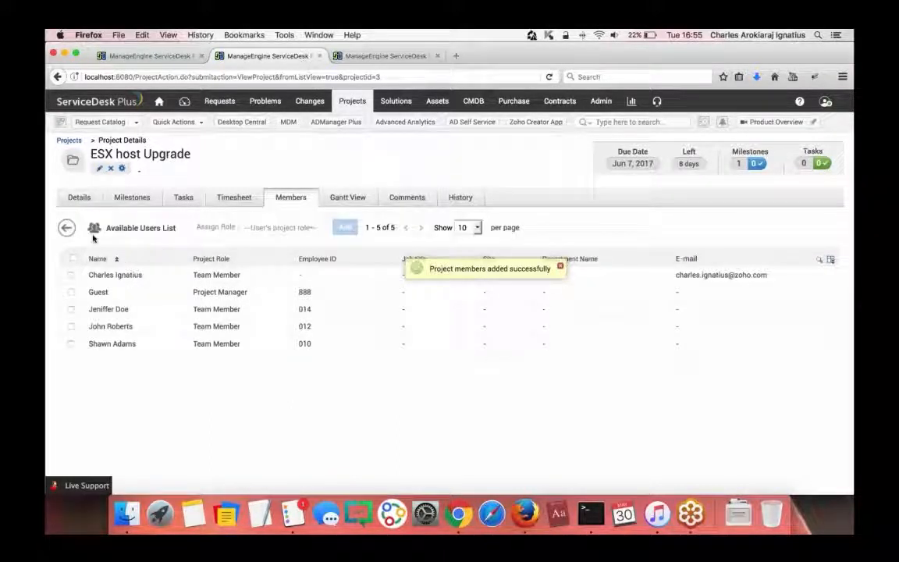
{"action": "left_click", "coordinate": [71, 309]}
{"action": "left_click", "coordinate": [71, 326]}
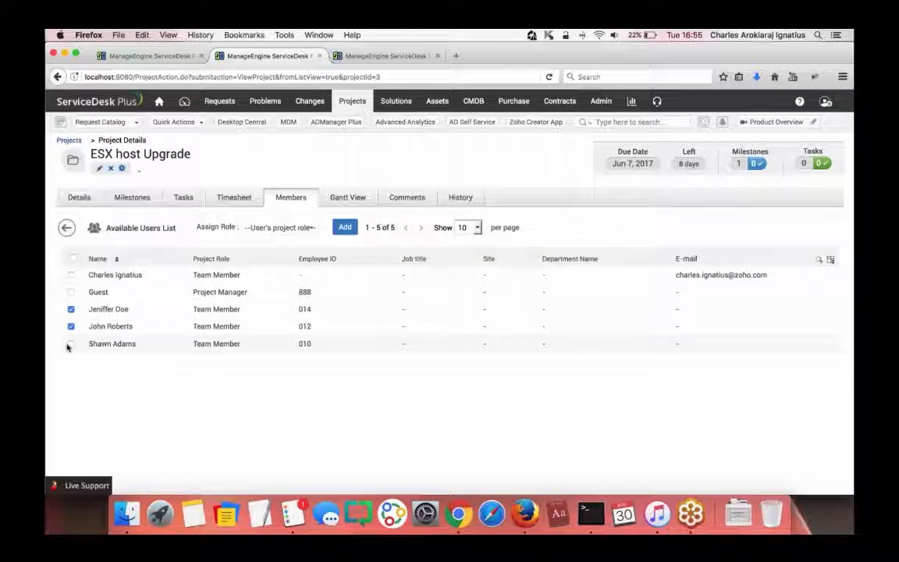
{"action": "left_click", "coordinate": [71, 343]}
{"action": "left_click", "coordinate": [269, 227]}
{"action": "left_click", "coordinate": [263, 228]}
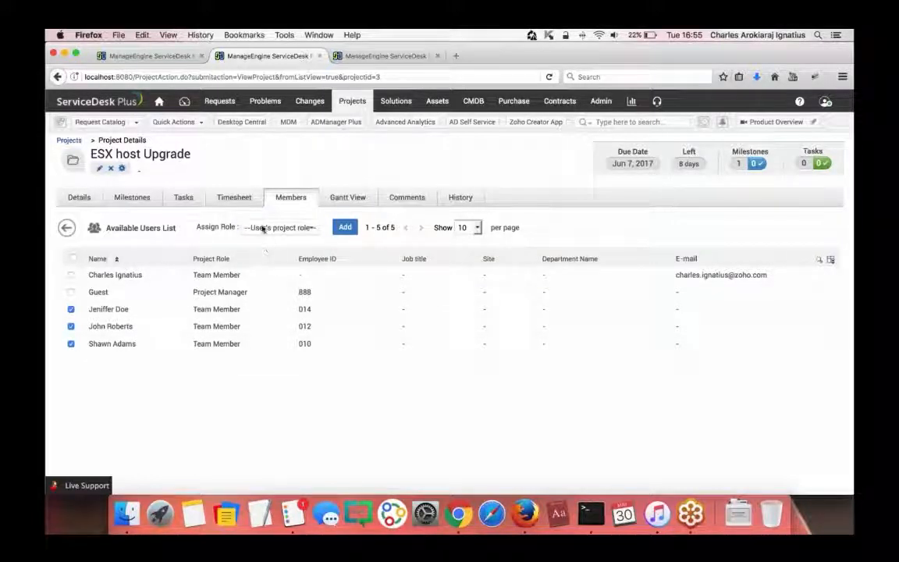
{"action": "left_click", "coordinate": [265, 227]}
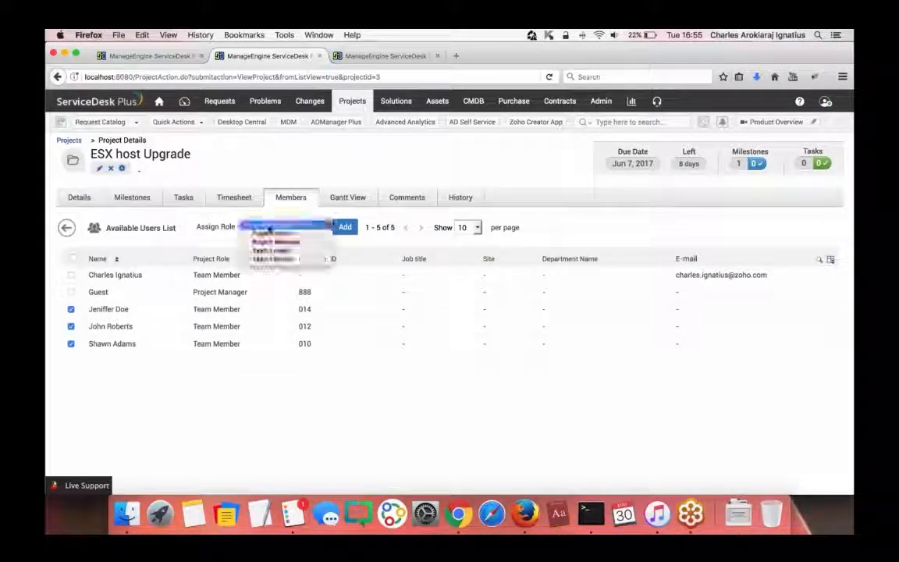
{"action": "left_click", "coordinate": [273, 259]}
{"action": "left_click", "coordinate": [345, 227]}
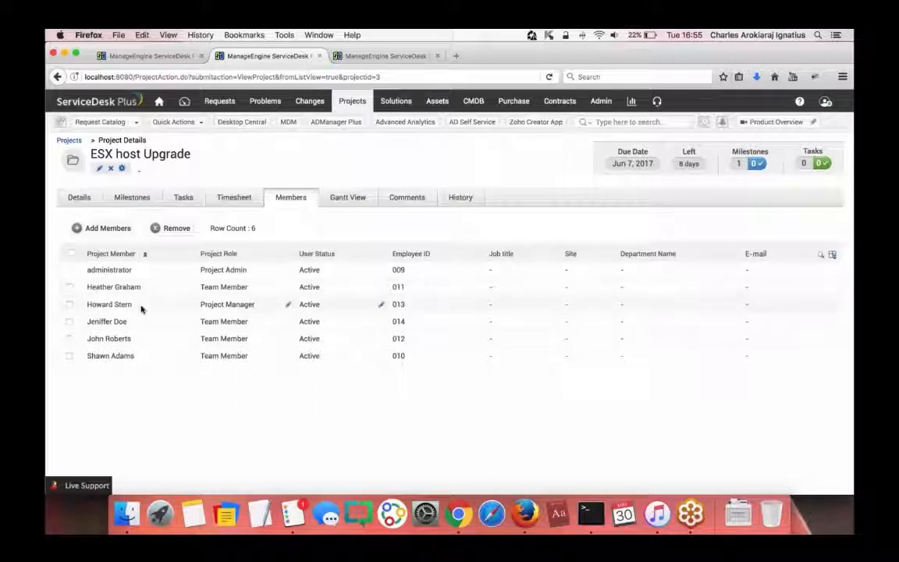
- Tick a member row, then list the project's milestone 'Move the VMs to another server'
{"action": "left_click", "coordinate": [70, 287]}
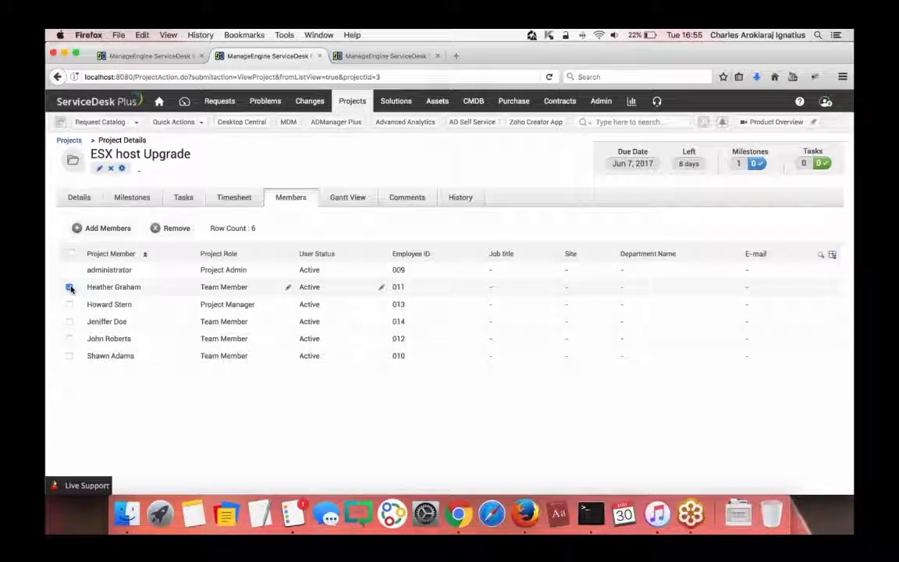
{"action": "left_click", "coordinate": [132, 200]}
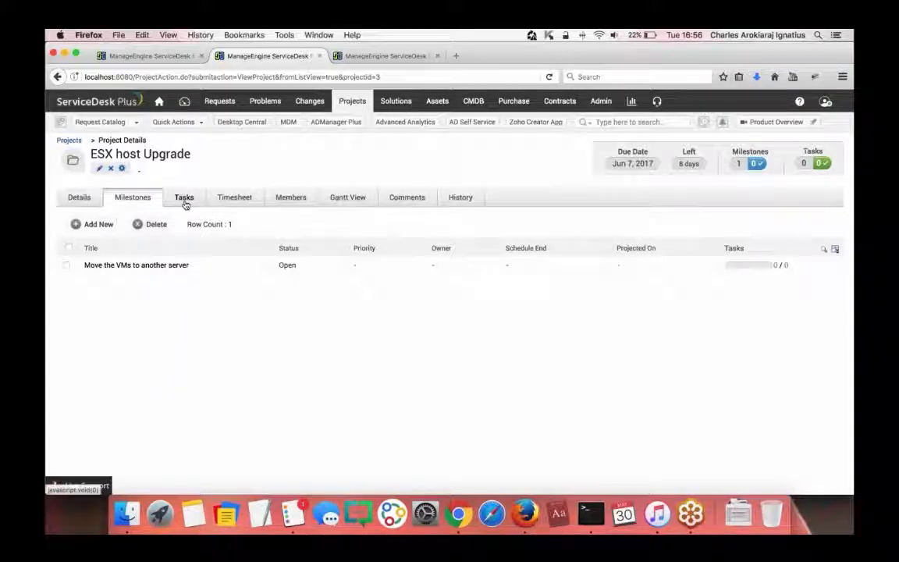
- Add the task 'Create batch job to move the vms' to the Move the VMs milestone
{"action": "left_click", "coordinate": [145, 266]}
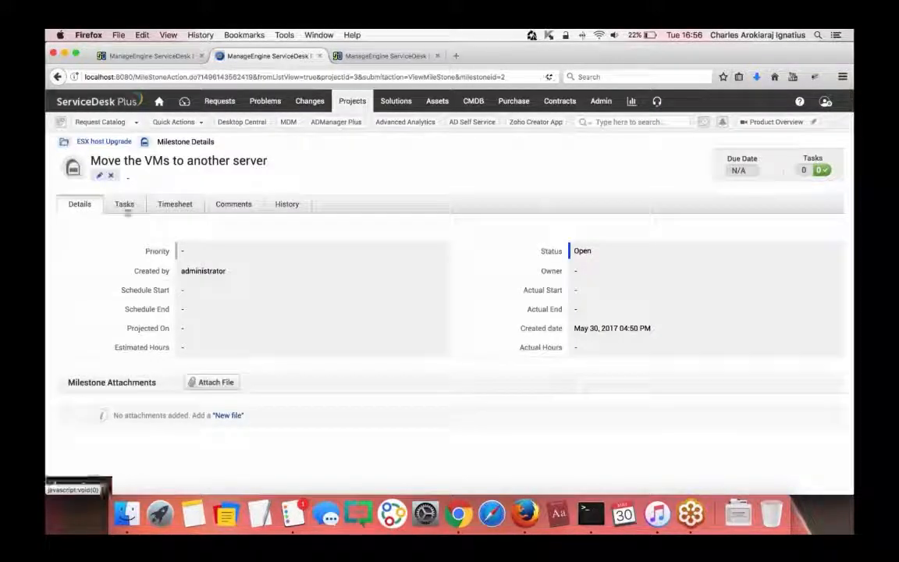
{"action": "left_click", "coordinate": [125, 205]}
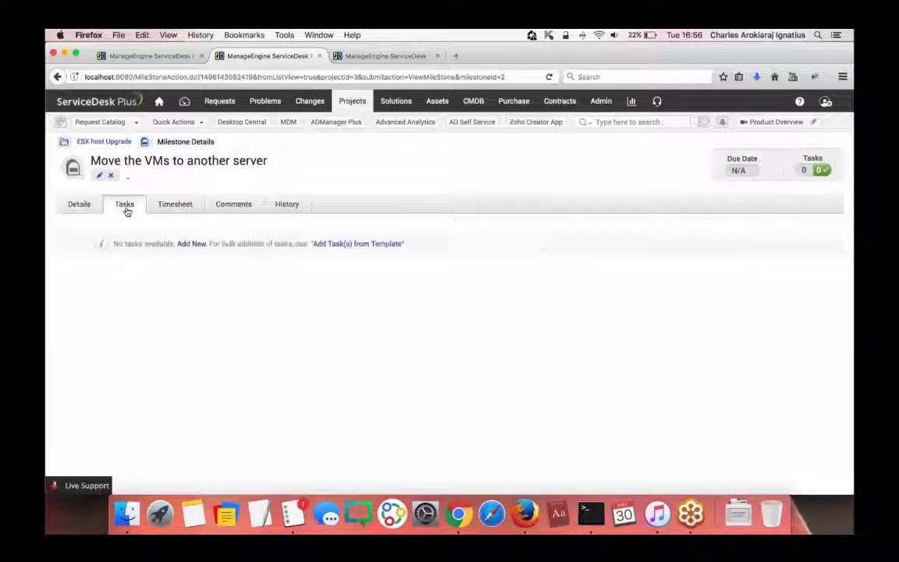
{"action": "left_click", "coordinate": [188, 244]}
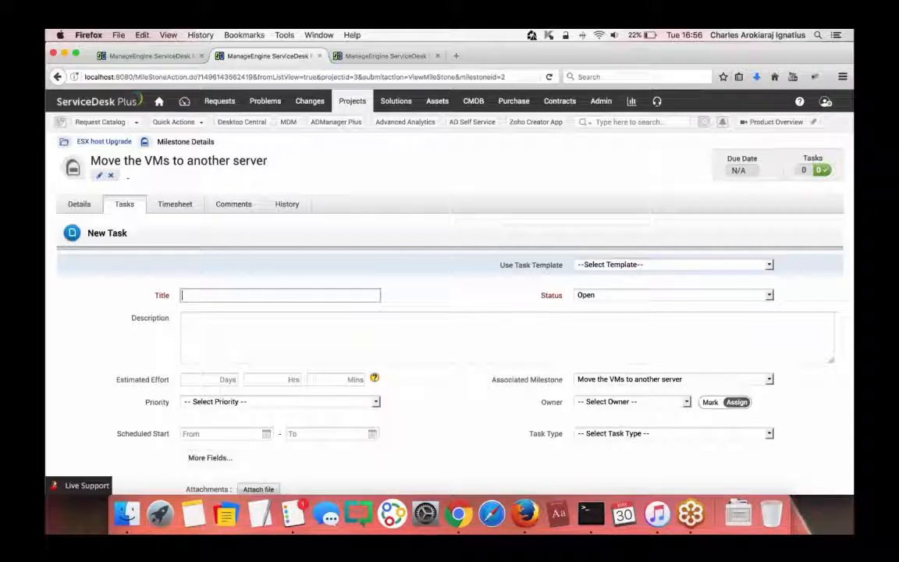
{"action": "type", "text": "C"}
{"action": "key", "text": "Down"}
{"action": "key", "text": "Return"}
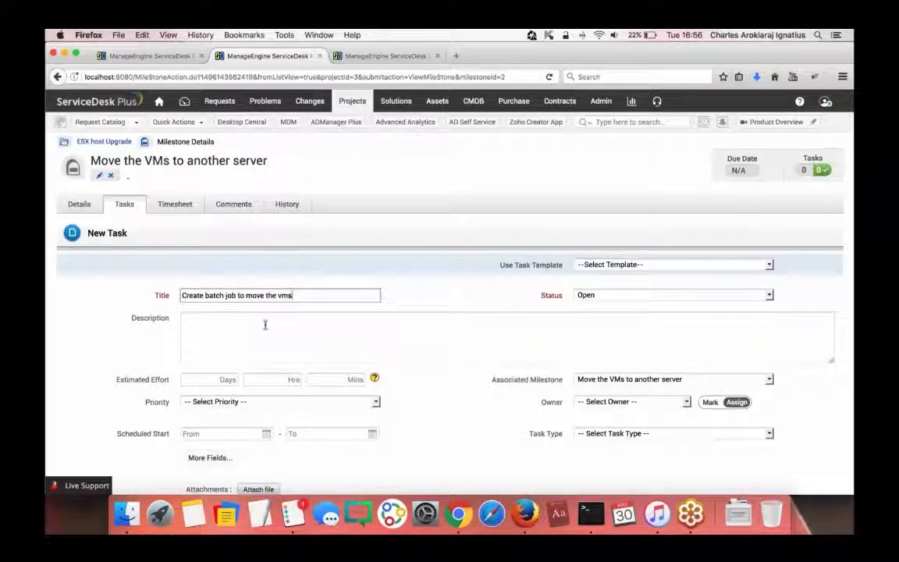
{"action": "scroll", "coordinate": [380, 451], "scroll_direction": "down", "scroll_amount": 3}
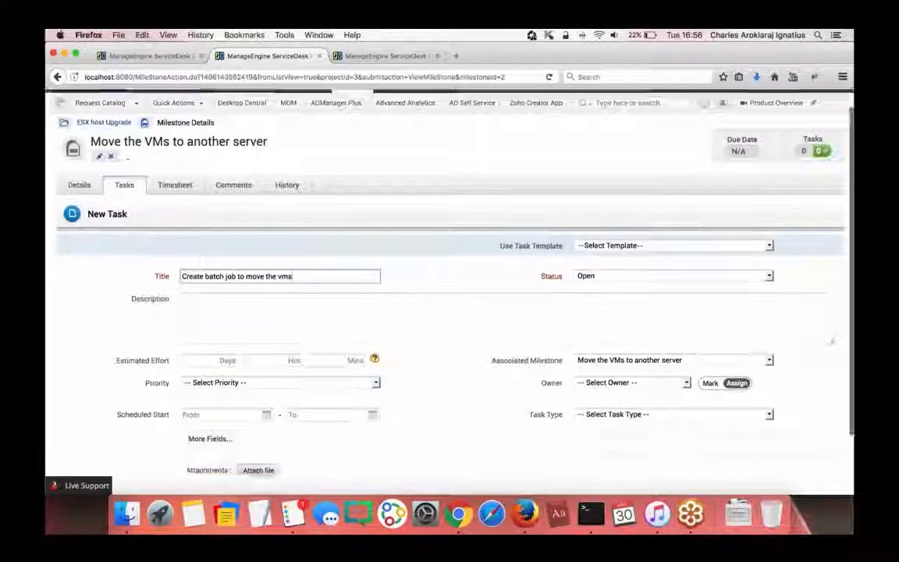
{"action": "left_click", "coordinate": [382, 462]}
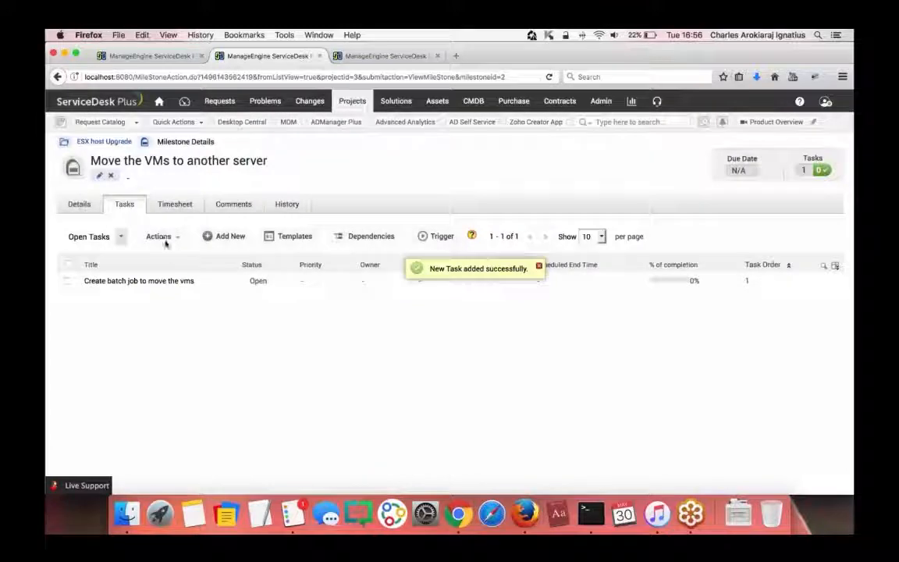
- Add a second task 'Configure DNS entries' and return to the ESX host Upgrade project
{"action": "left_click", "coordinate": [235, 236]}
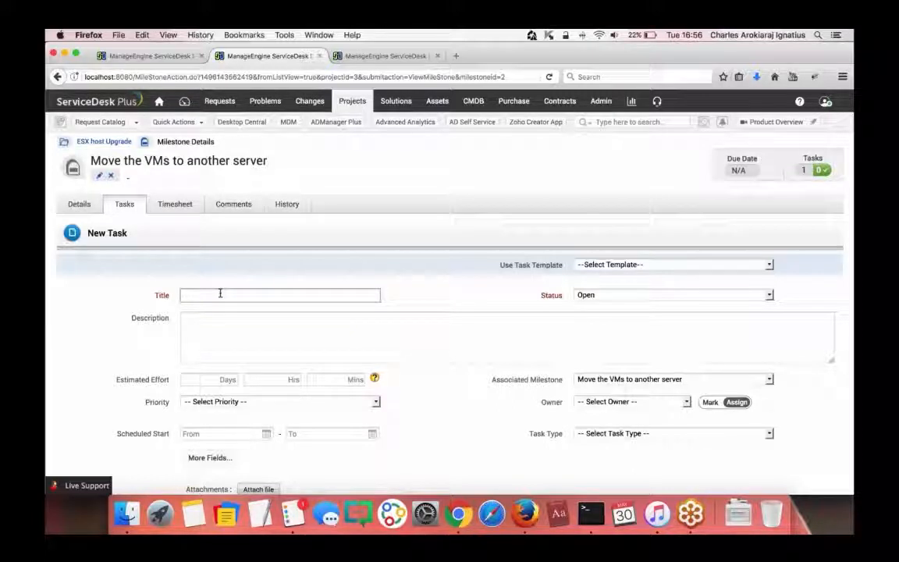
{"action": "type", "text": "Set"}
{"action": "key", "text": "BackSpace"}
{"action": "key", "text": "BackSpace"}
{"action": "key", "text": "BackSpace"}
{"action": "key", "text": "BackSpace"}
{"action": "type", "text": "Coon"}
{"action": "key", "text": "BackSpace"}
{"action": "type", "text": "figure DBS"}
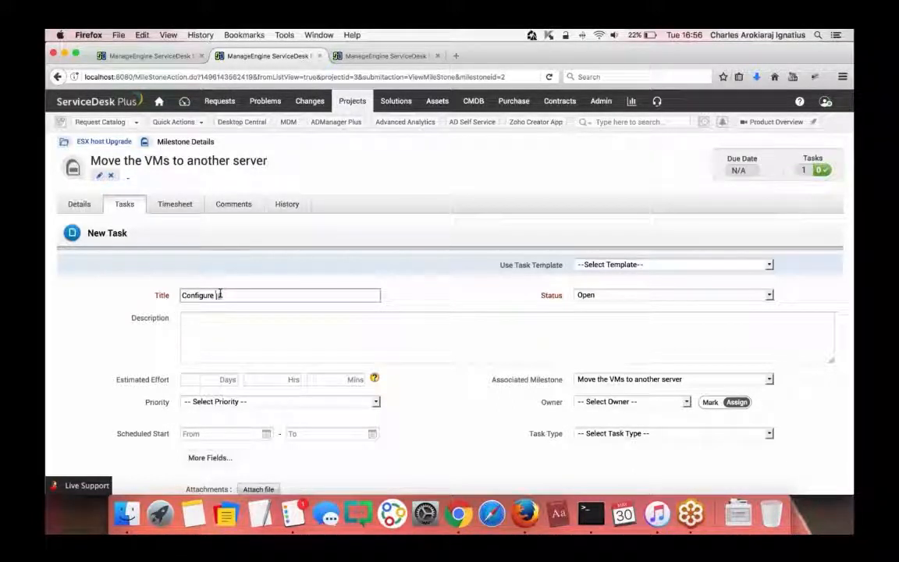
{"action": "key", "text": "BackSpace"}
{"action": "key", "text": "BackSpace"}
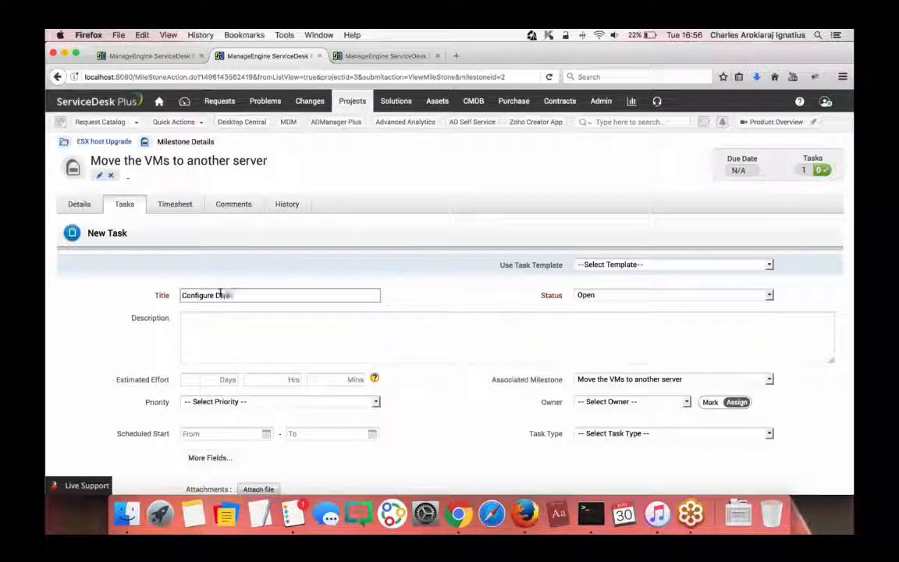
{"action": "type", "text": "NS entries"}
{"action": "scroll", "coordinate": [227, 265], "scroll_direction": "down", "scroll_amount": 2}
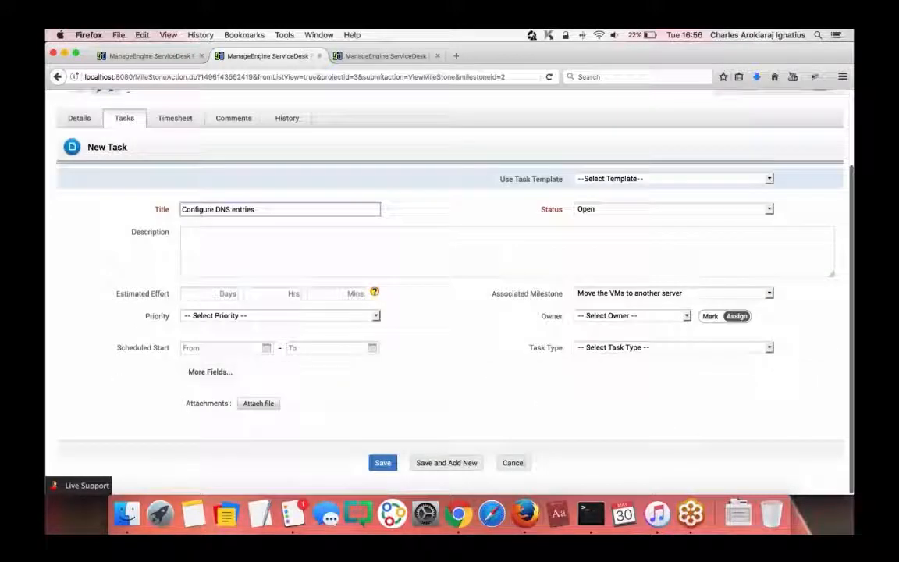
{"action": "key", "text": "Return"}
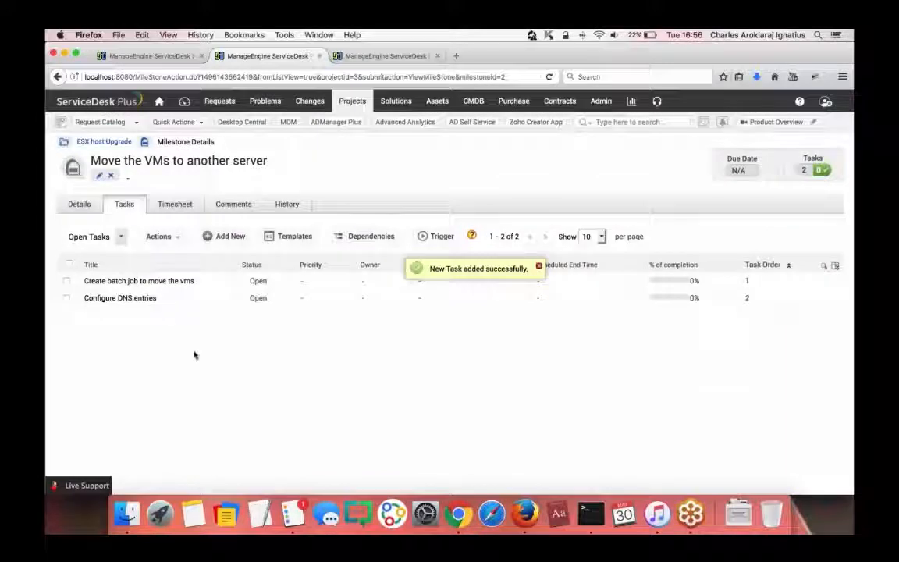
{"action": "left_click", "coordinate": [104, 143]}
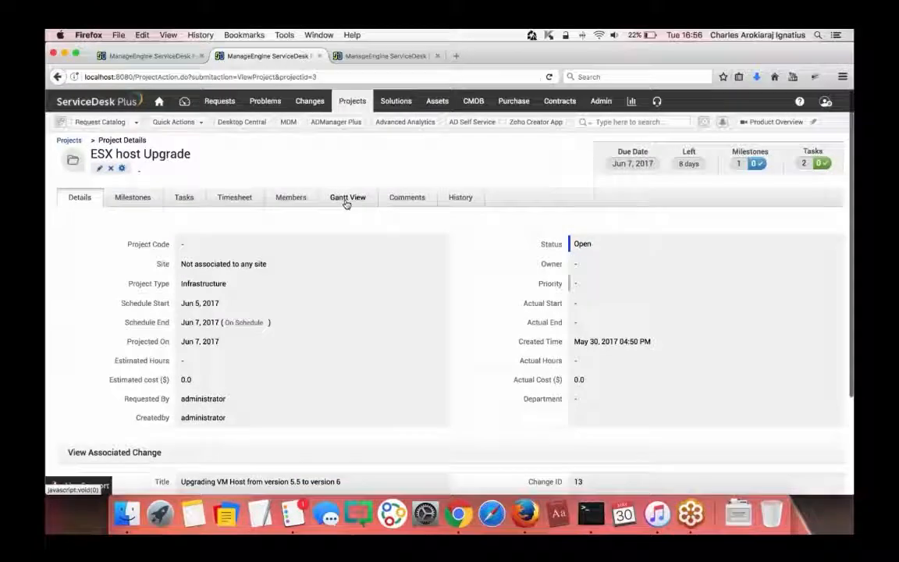
- Group the project's Gantt view by members and inspect the 'Create batch job to move the vms' task
{"action": "left_click", "coordinate": [346, 199]}
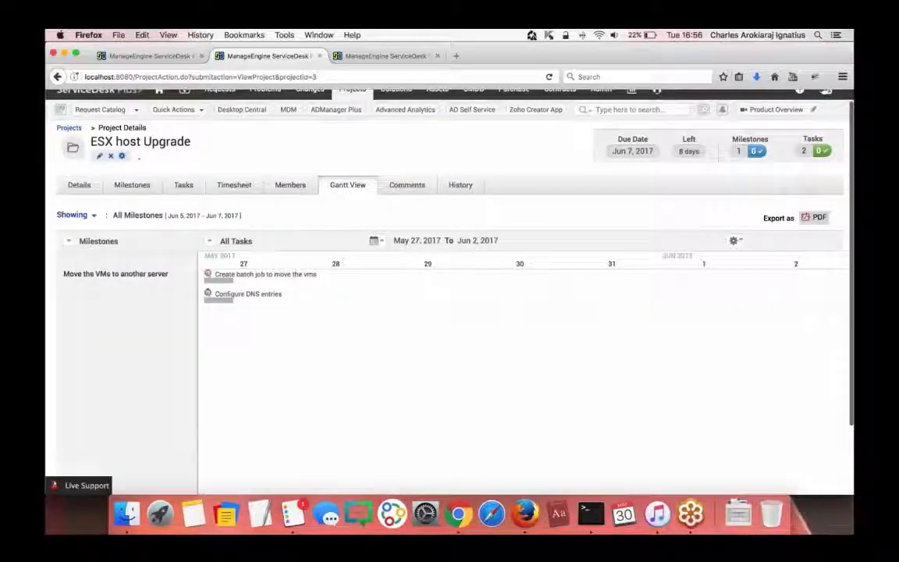
{"action": "scroll", "coordinate": [114, 334], "scroll_direction": "down", "scroll_amount": 2}
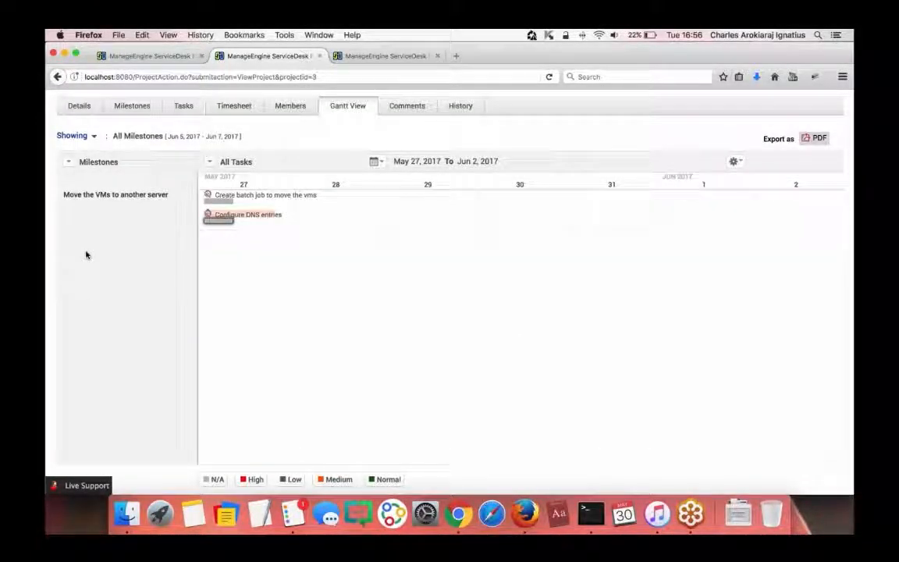
{"action": "left_click", "coordinate": [69, 162]}
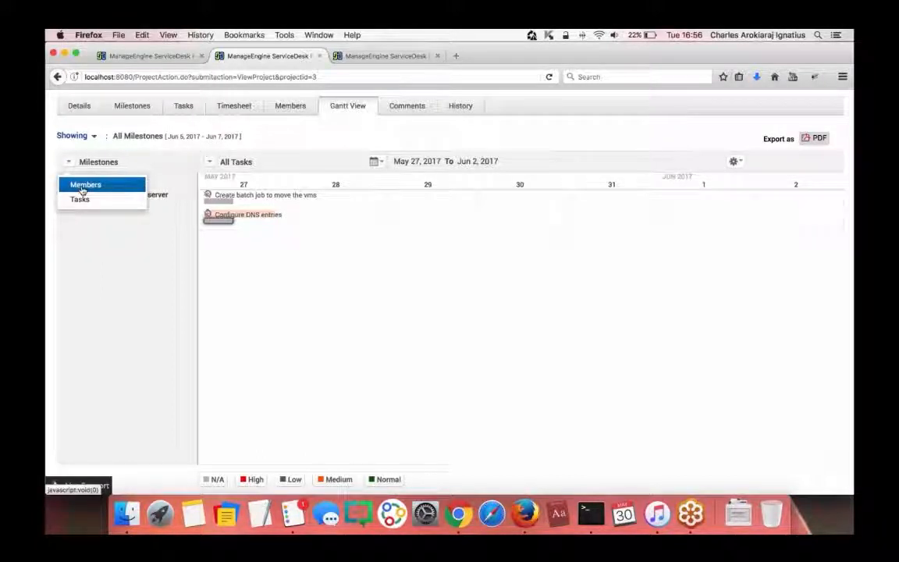
{"action": "left_click", "coordinate": [82, 187]}
{"action": "mouse_move", "coordinate": [209, 320]}
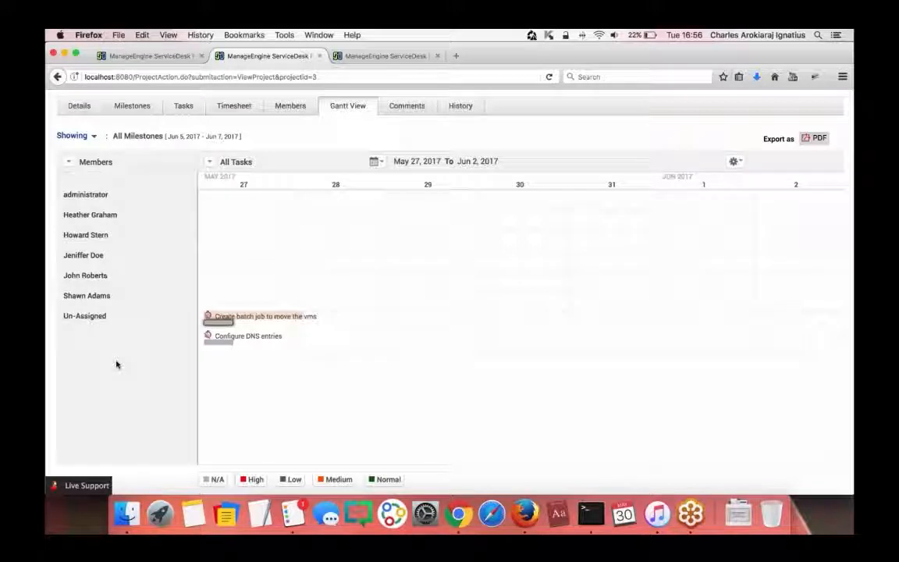
{"action": "left_click", "coordinate": [257, 319]}
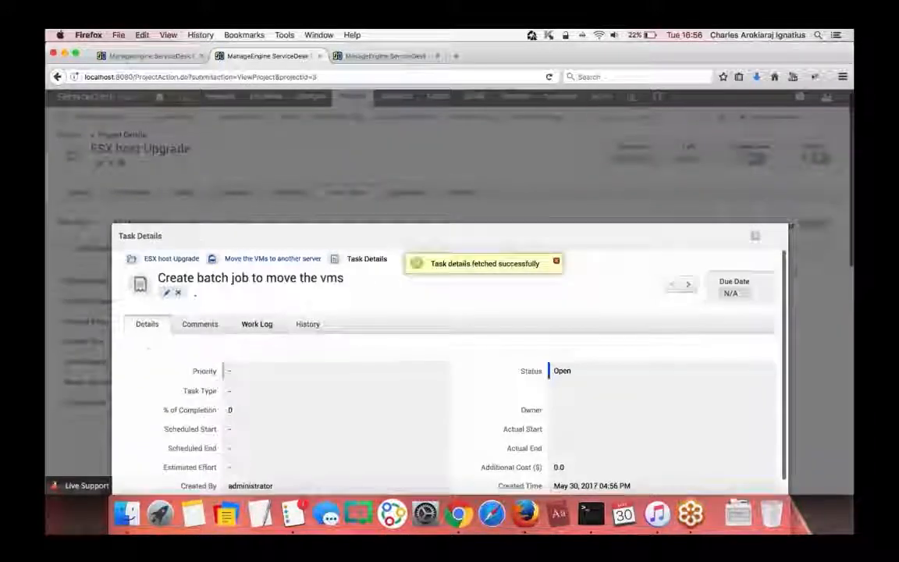
{"action": "key", "text": "Escape"}
{"action": "scroll", "coordinate": [226, 342], "scroll_direction": "down", "scroll_amount": 3}
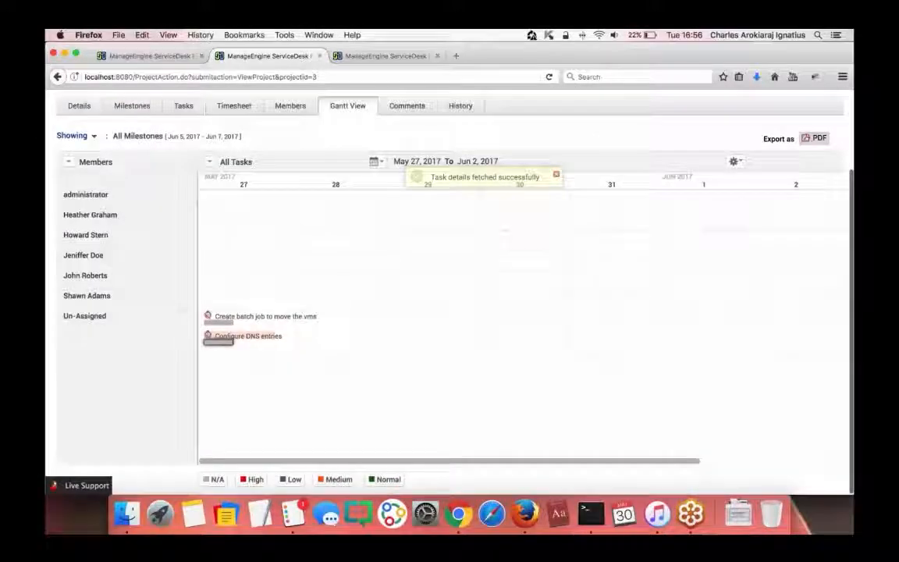
{"action": "mouse_move", "coordinate": [225, 323]}
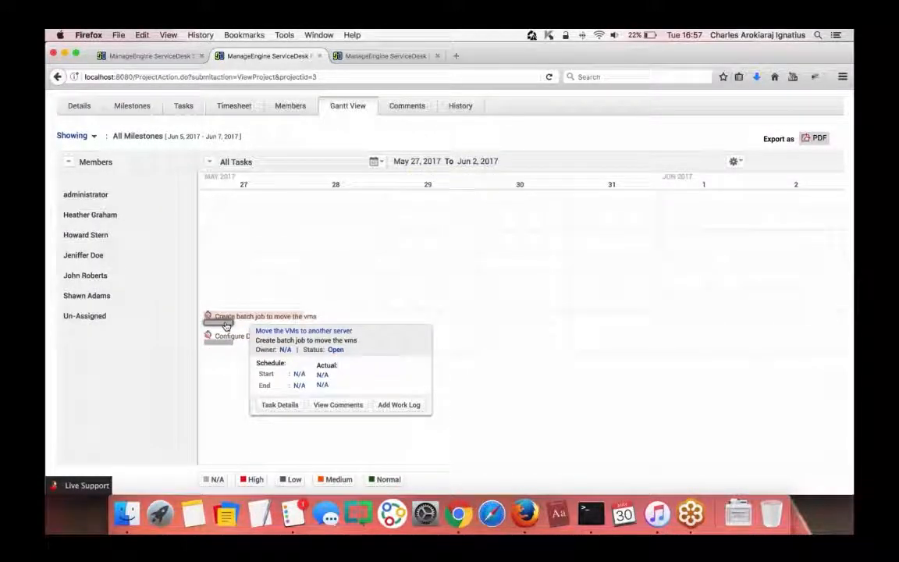
- Set the batch job task's start and end dates both to 6 June 2017
{"action": "left_click", "coordinate": [300, 375]}
{"action": "scroll", "coordinate": [365, 422], "scroll_direction": "down", "scroll_amount": 3}
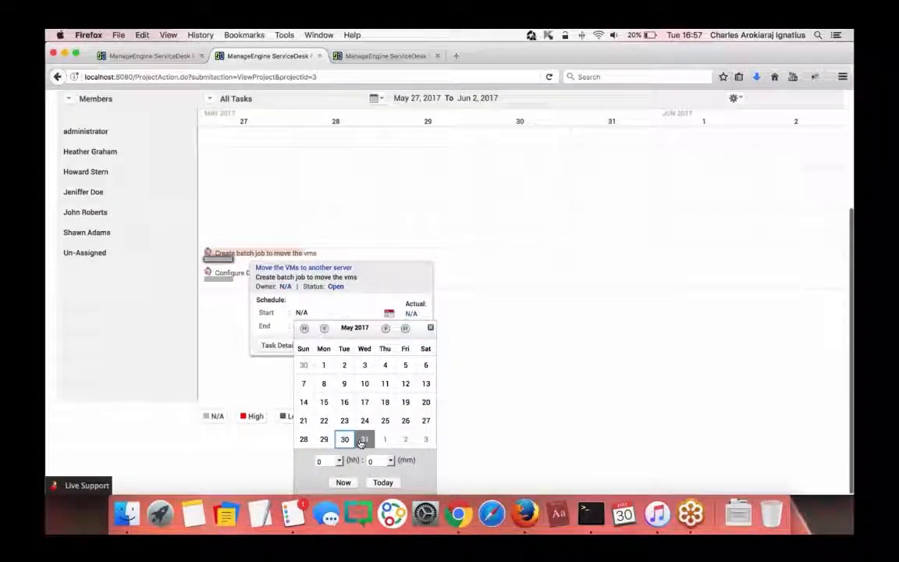
{"action": "left_click", "coordinate": [386, 329]}
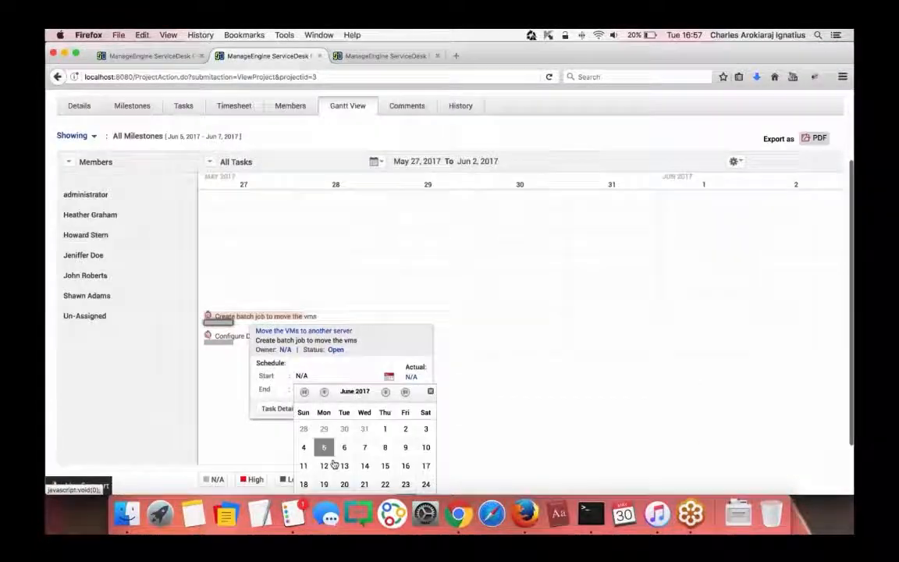
{"action": "left_click", "coordinate": [344, 447]}
{"action": "left_click", "coordinate": [300, 349]}
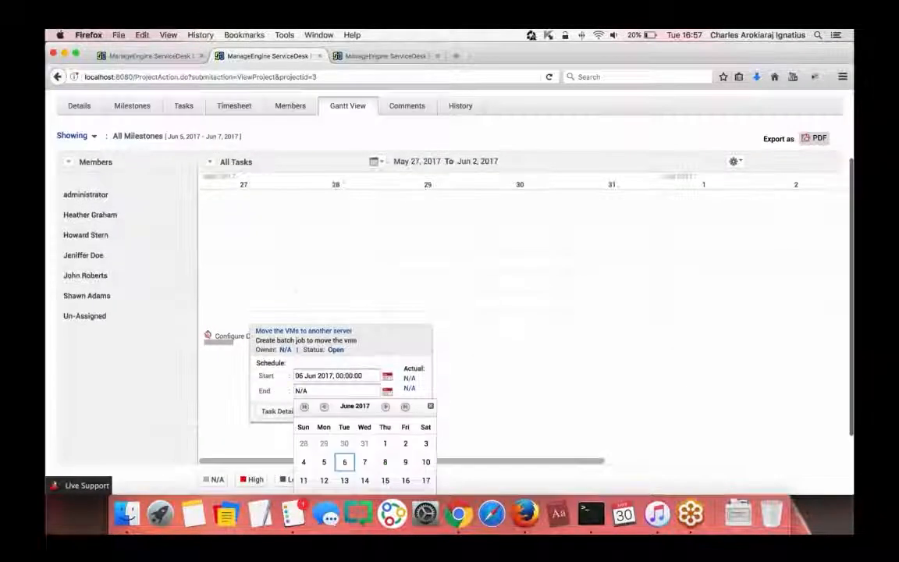
{"action": "scroll", "coordinate": [344, 437], "scroll_direction": "down", "scroll_amount": 2}
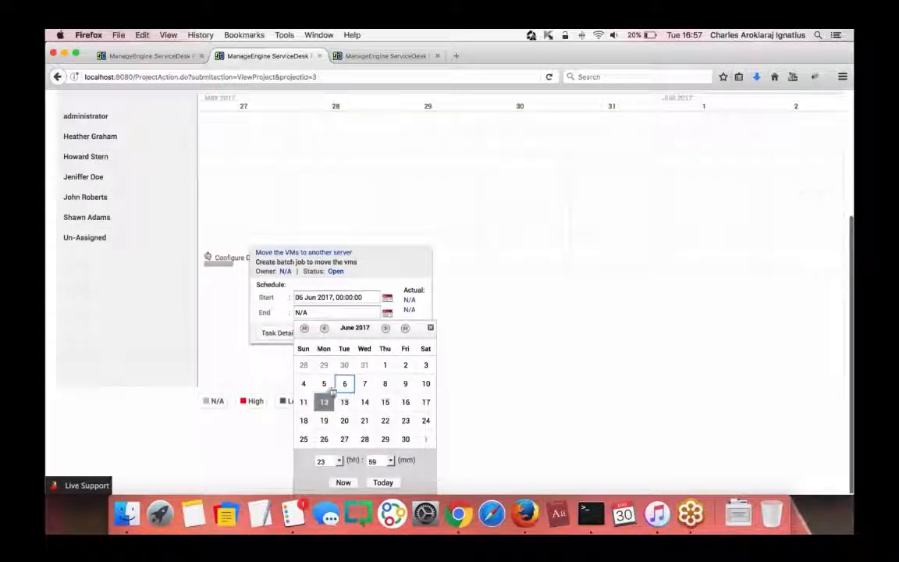
{"action": "left_click", "coordinate": [344, 461]}
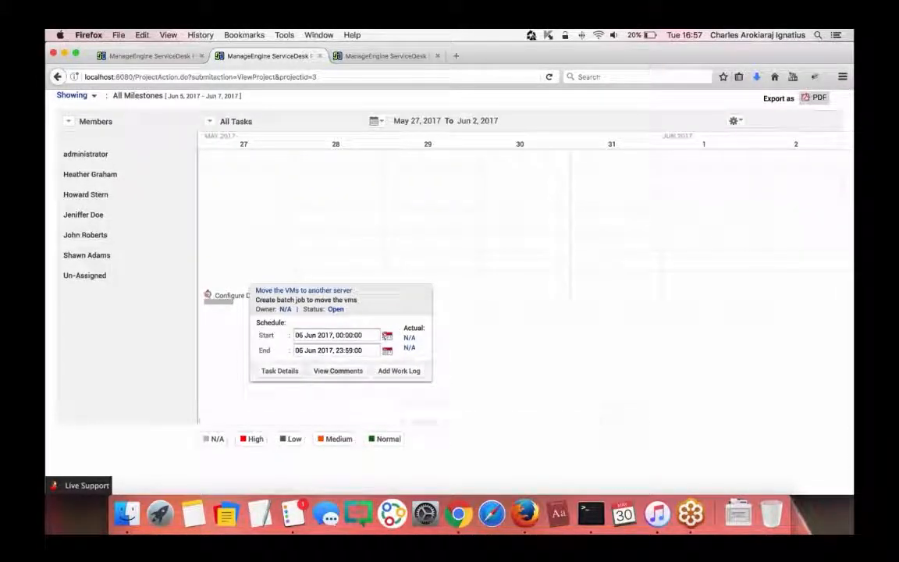
{"action": "scroll", "coordinate": [440, 328], "scroll_direction": "up", "scroll_amount": 1}
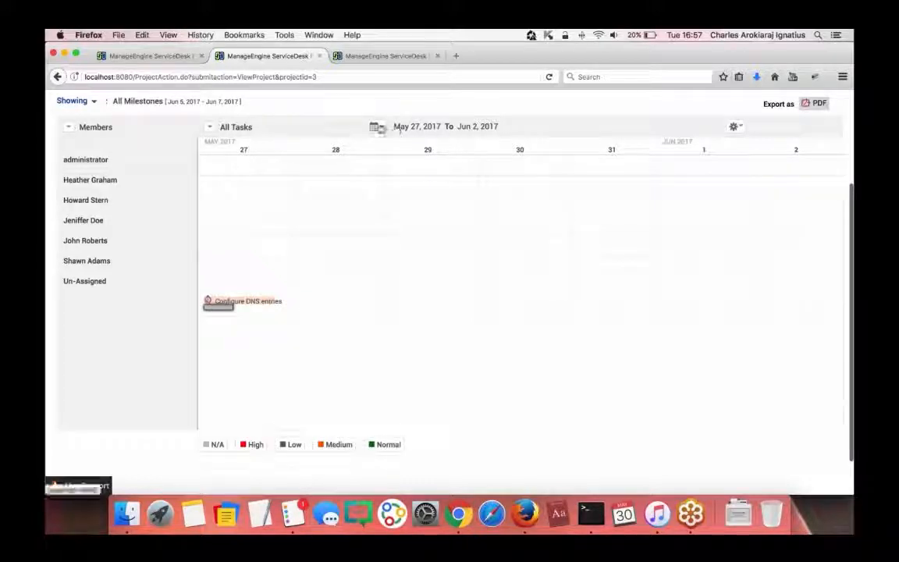
- Check the chart's date range options and the Configure DNS entries task details
{"action": "left_click", "coordinate": [376, 127]}
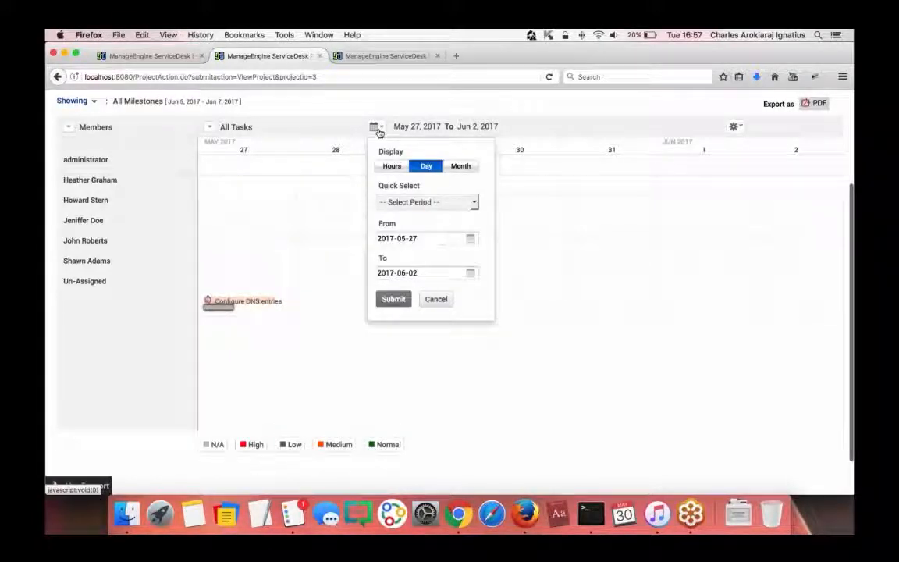
{"action": "left_click", "coordinate": [460, 166]}
{"action": "left_click", "coordinate": [436, 299]}
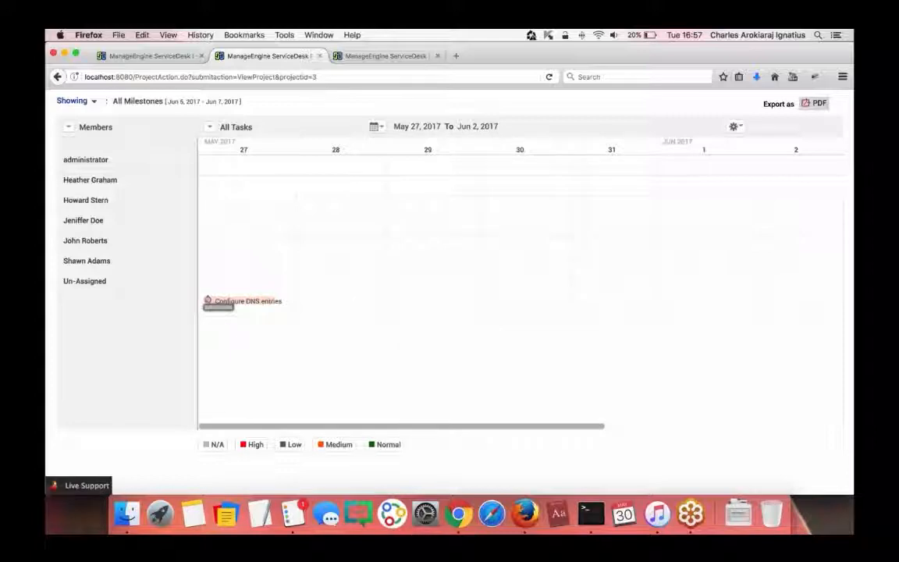
{"action": "left_click", "coordinate": [247, 303]}
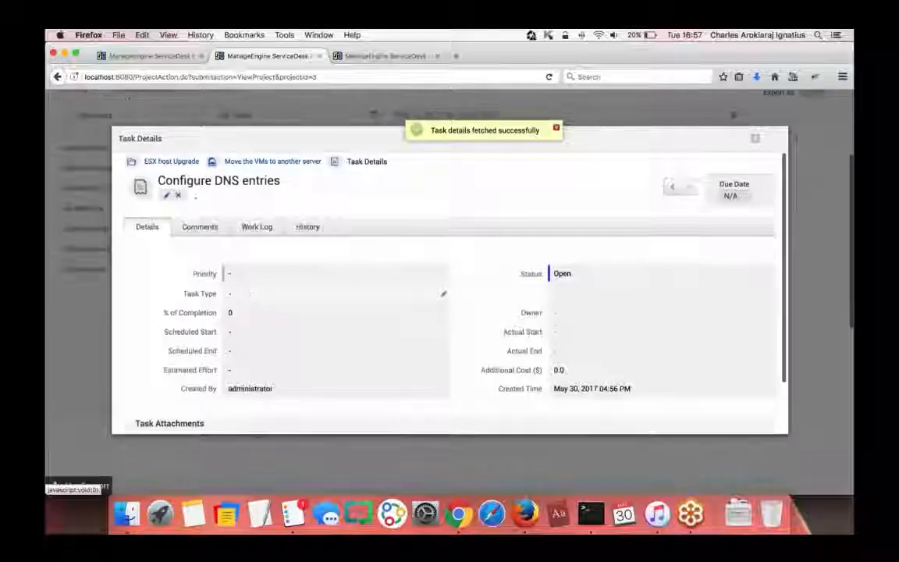
{"action": "left_click", "coordinate": [754, 138]}
- Assign the Configure DNS entries task to the third project member
{"action": "mouse_move", "coordinate": [233, 297]}
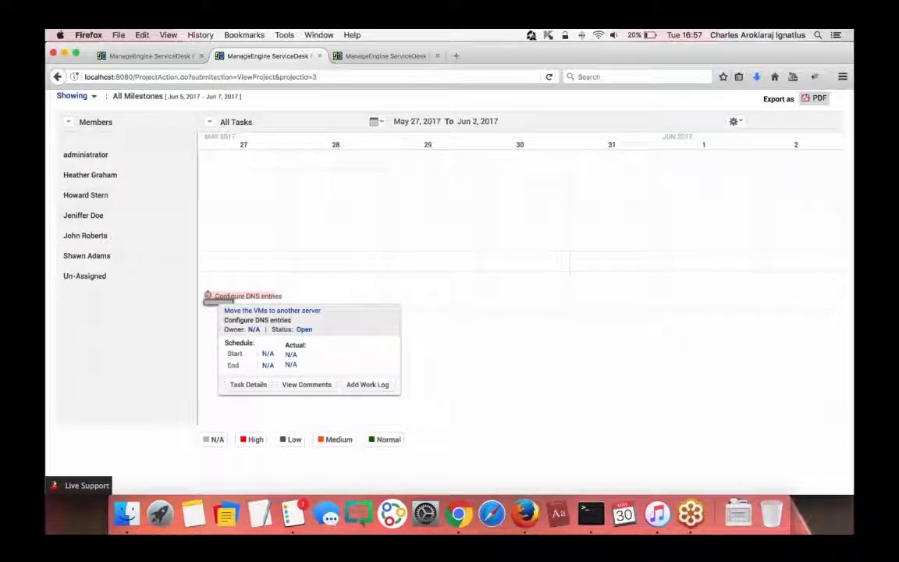
{"action": "left_click", "coordinate": [252, 330]}
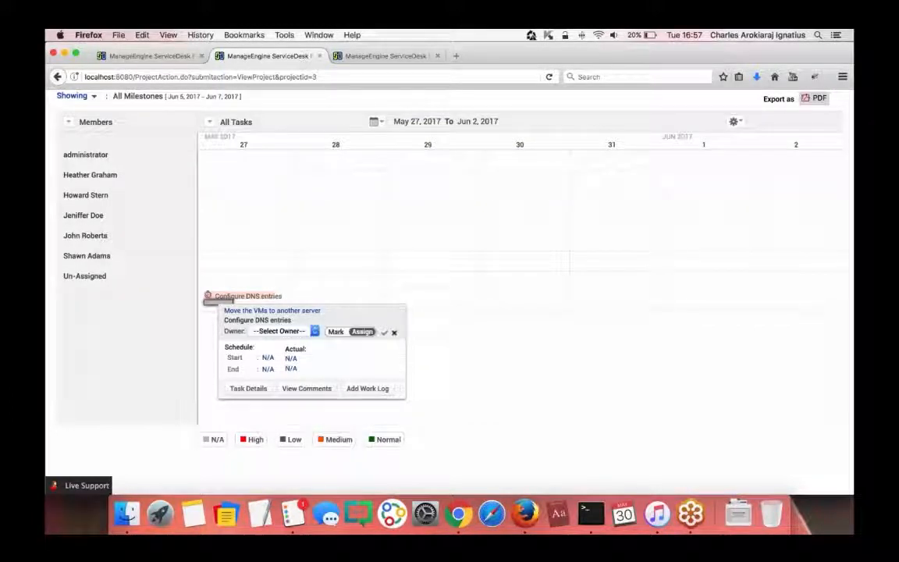
{"action": "left_click", "coordinate": [270, 331]}
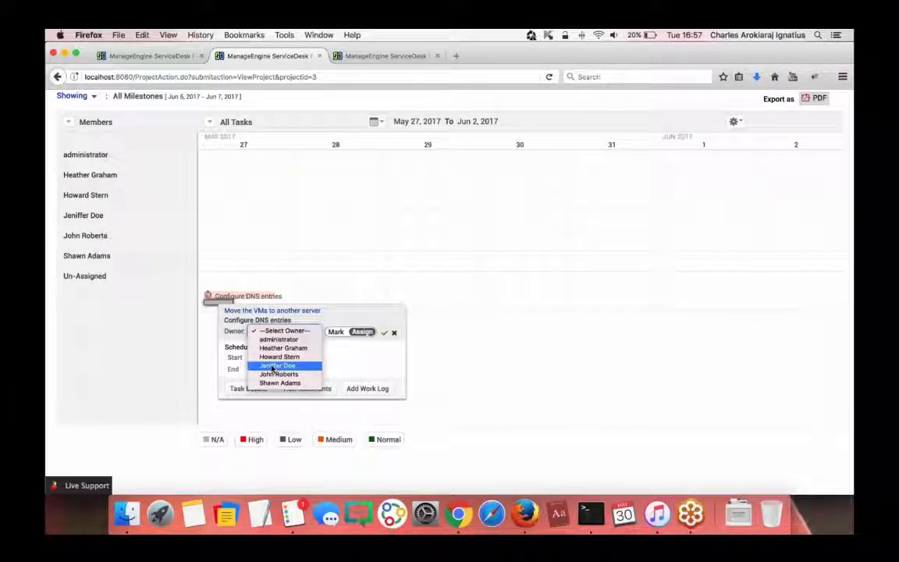
{"action": "left_click", "coordinate": [274, 355]}
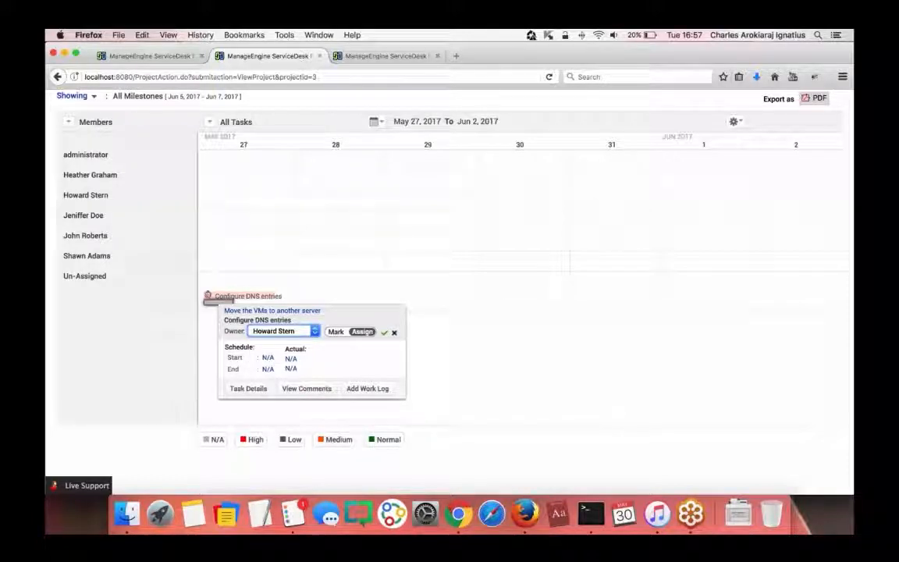
{"action": "left_click", "coordinate": [361, 331]}
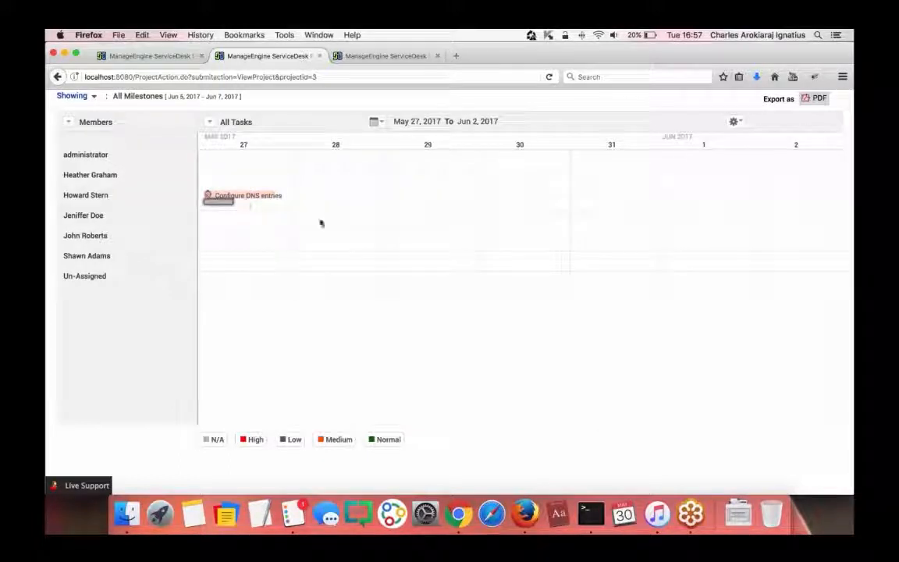
- Reassign Configure DNS entries to the member listed just above Un-Assigned
{"action": "left_click", "coordinate": [220, 201]}
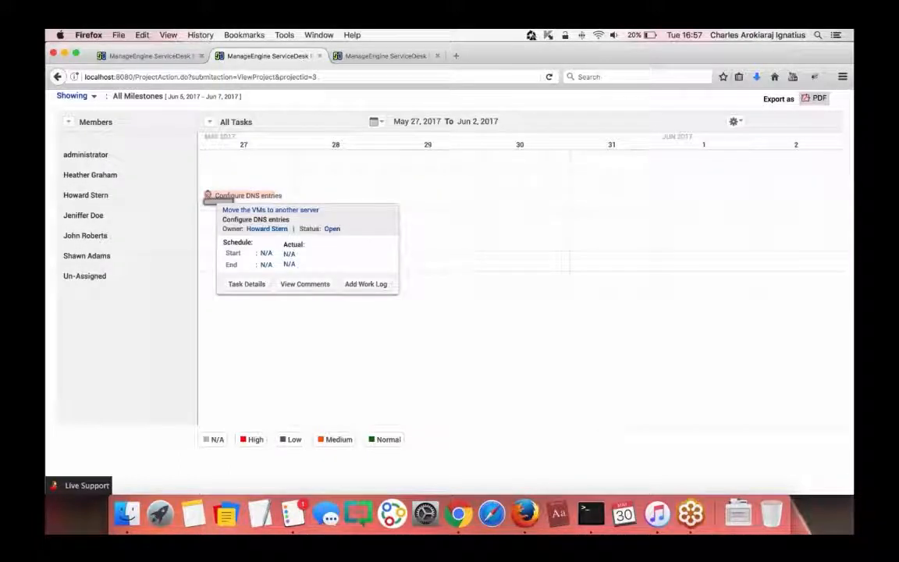
{"action": "left_click", "coordinate": [267, 229]}
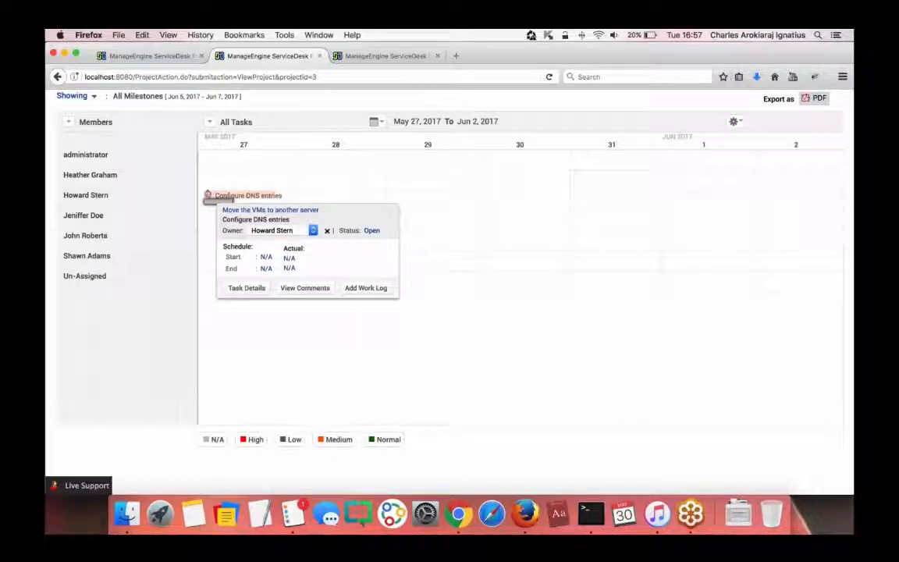
{"action": "left_click", "coordinate": [273, 230]}
{"action": "left_click", "coordinate": [266, 257]}
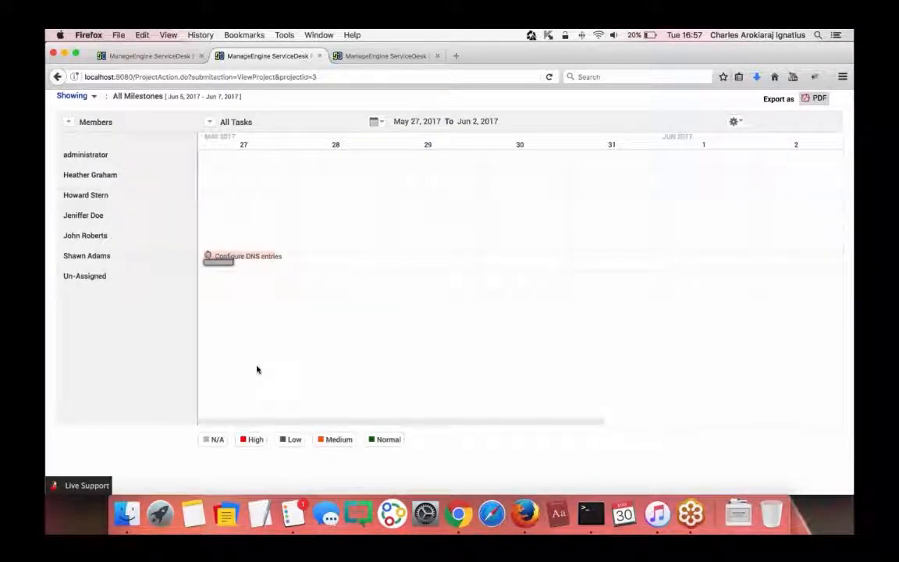
{"action": "scroll", "coordinate": [258, 369], "scroll_direction": "up", "scroll_amount": 3}
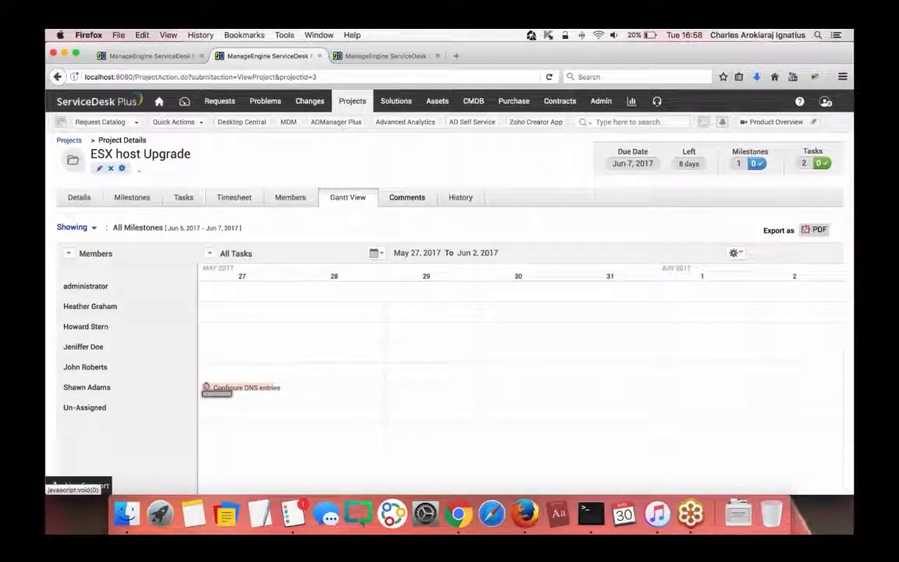
- Check the project timesheet, then go back to change 13's Implementation details
{"action": "left_click", "coordinate": [234, 200]}
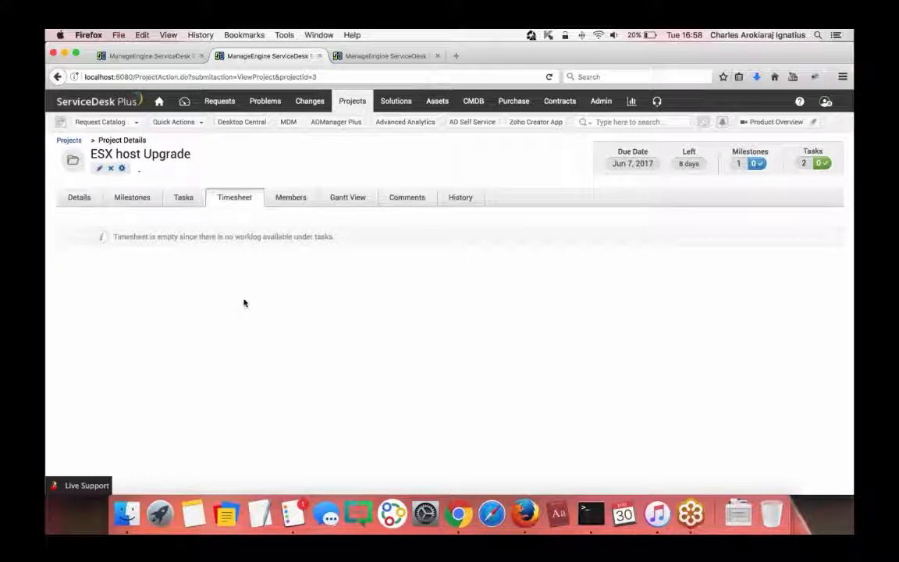
{"action": "left_click", "coordinate": [156, 56]}
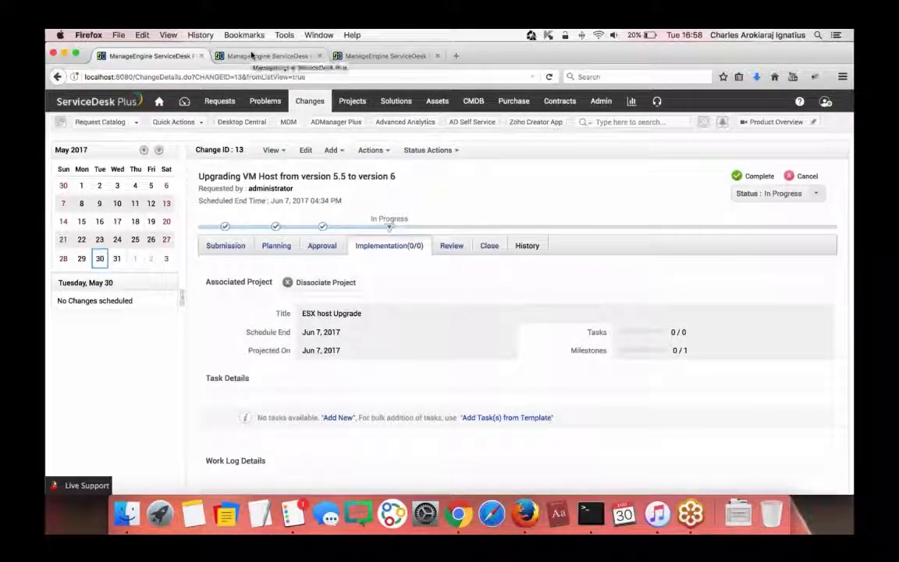
- Complete the Implementation stage with the status comment 'Compltede'
{"action": "scroll", "coordinate": [343, 301], "scroll_direction": "down", "scroll_amount": 3}
{"action": "scroll", "coordinate": [343, 300], "scroll_direction": "up", "scroll_amount": 2}
{"action": "scroll", "coordinate": [343, 301], "scroll_direction": "up", "scroll_amount": 2}
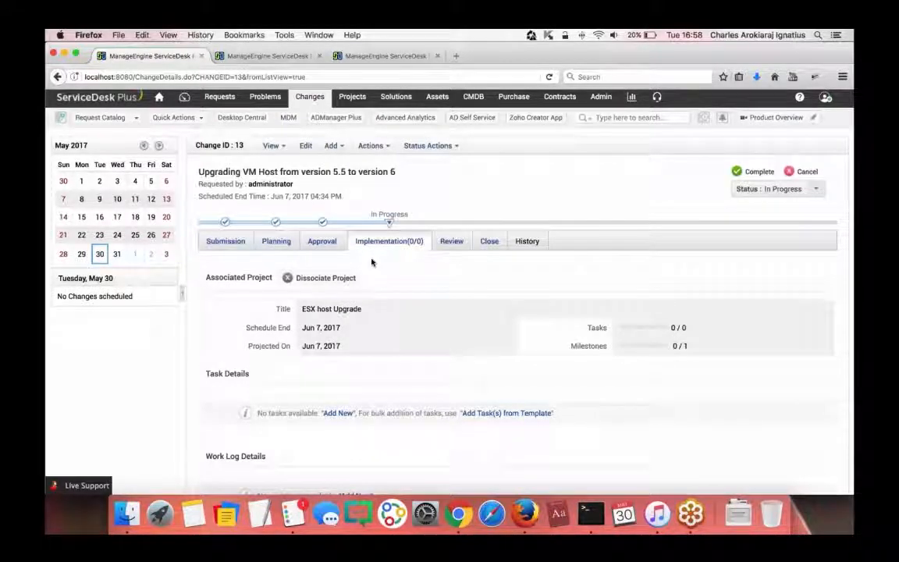
{"action": "left_click", "coordinate": [745, 171]}
{"action": "type", "text": "Compltede"}
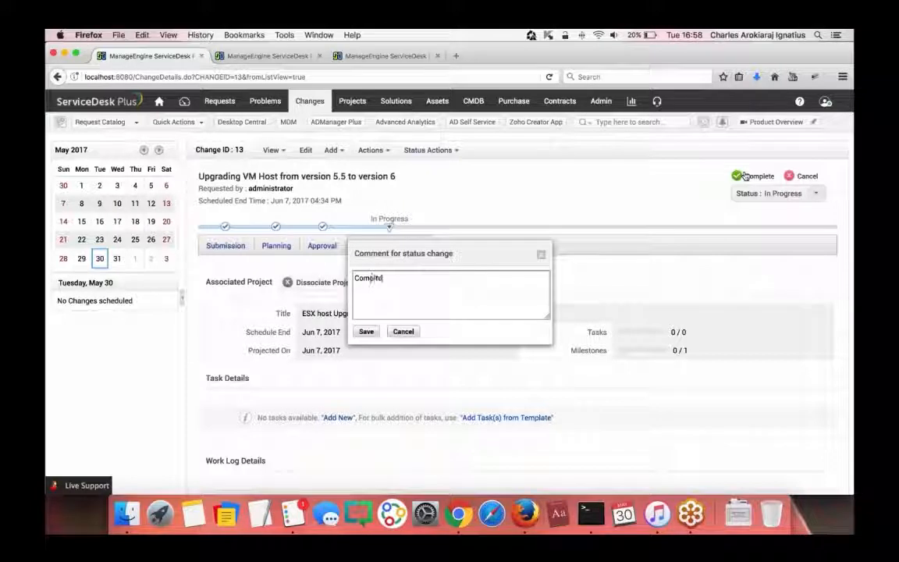
{"action": "left_click", "coordinate": [366, 331]}
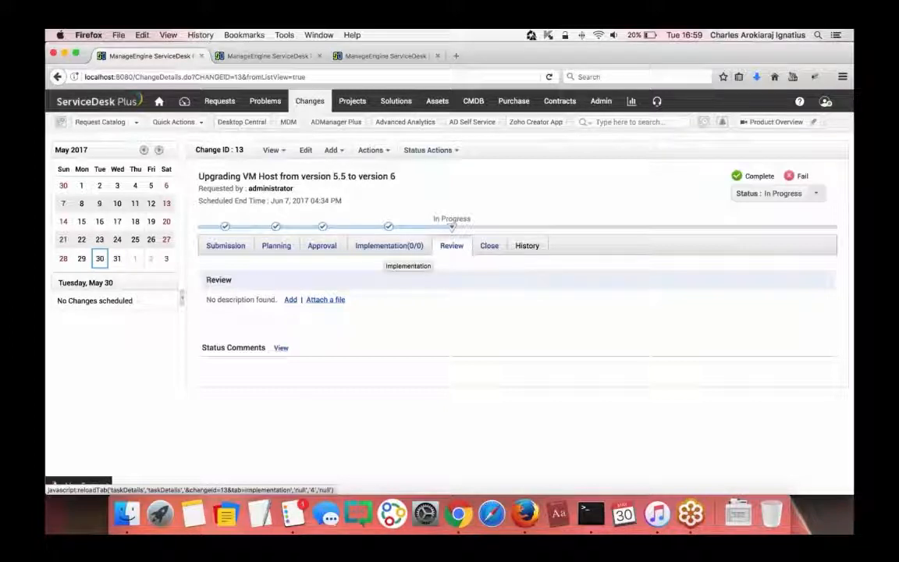
{"action": "left_click", "coordinate": [276, 247]}
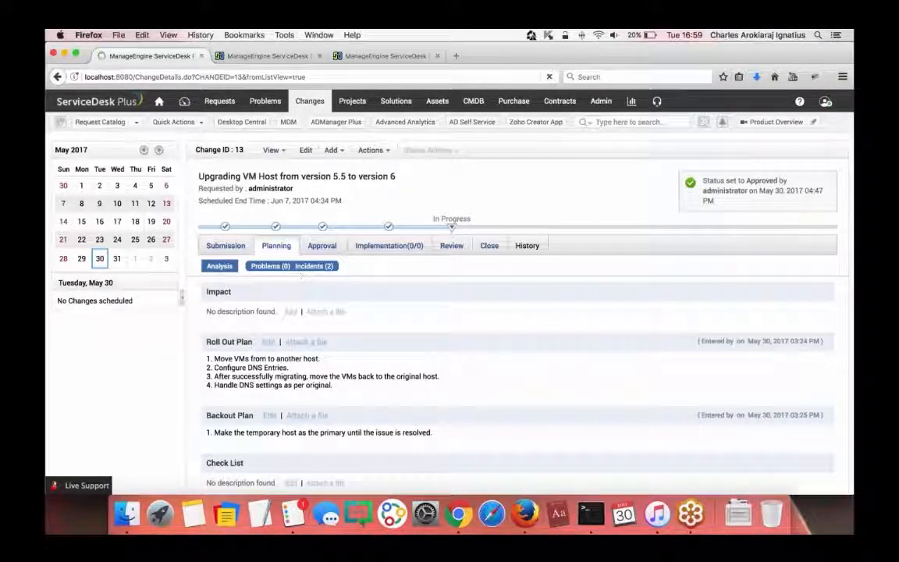
{"action": "left_click", "coordinate": [297, 273]}
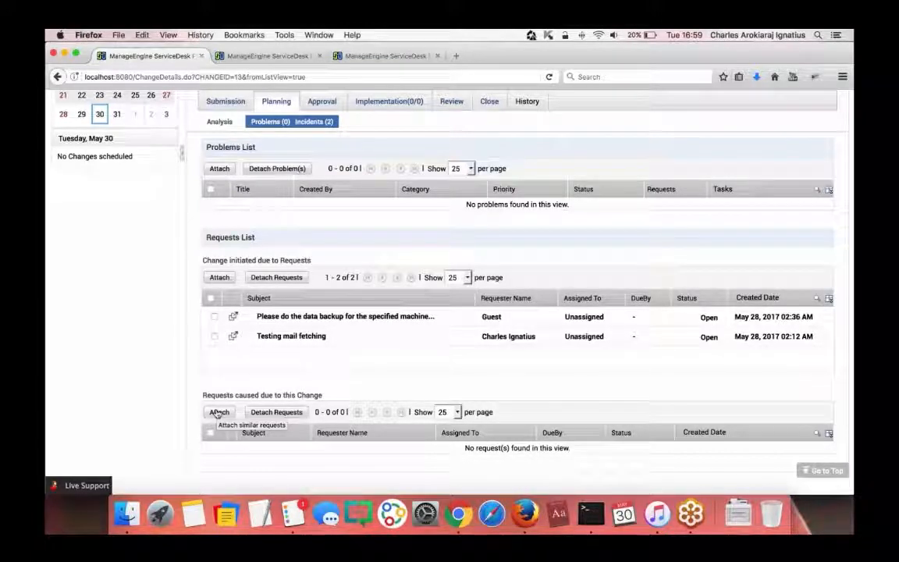
{"action": "scroll", "coordinate": [499, 129], "scroll_direction": "up", "scroll_amount": 4}
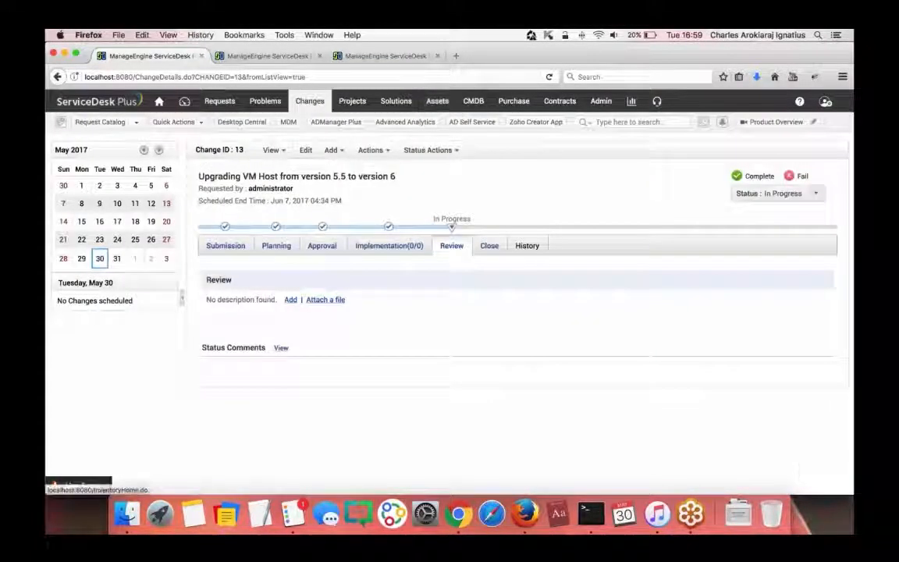
- Complete the Review stage with the comment 'all fine'
{"action": "left_click", "coordinate": [750, 175]}
{"action": "type", "text": "all fine"}
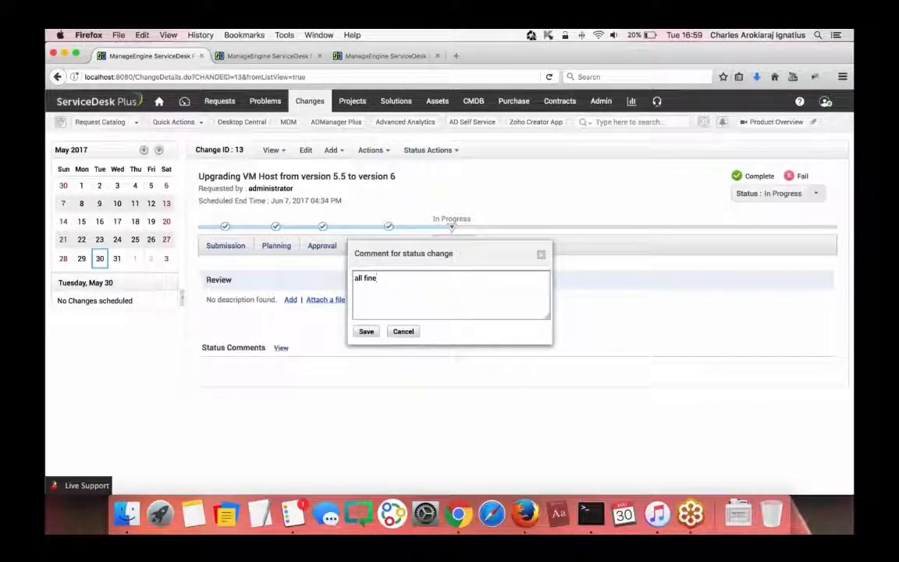
{"action": "left_click", "coordinate": [366, 331]}
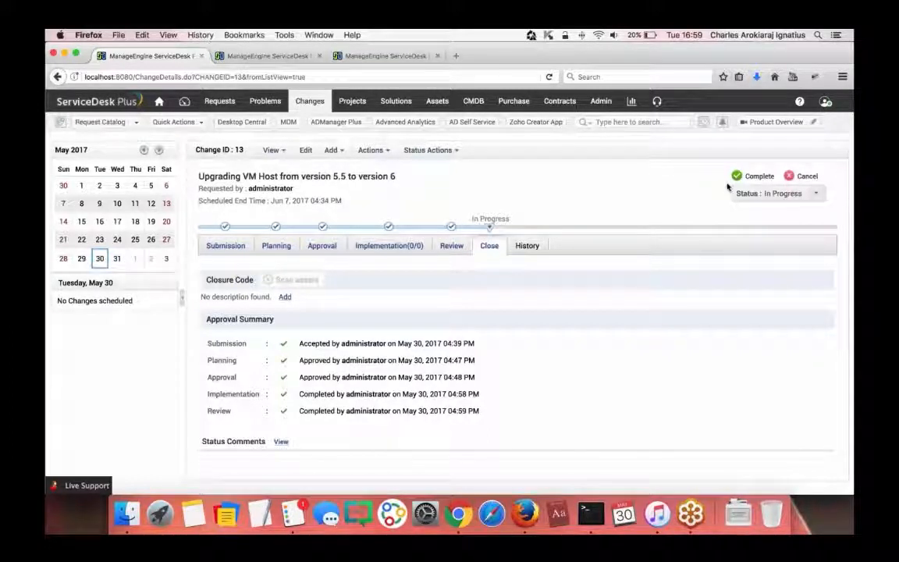
- Complete the Close stage with the comment 'completed'
{"action": "left_click", "coordinate": [750, 176]}
{"action": "type", "text": "completed"}
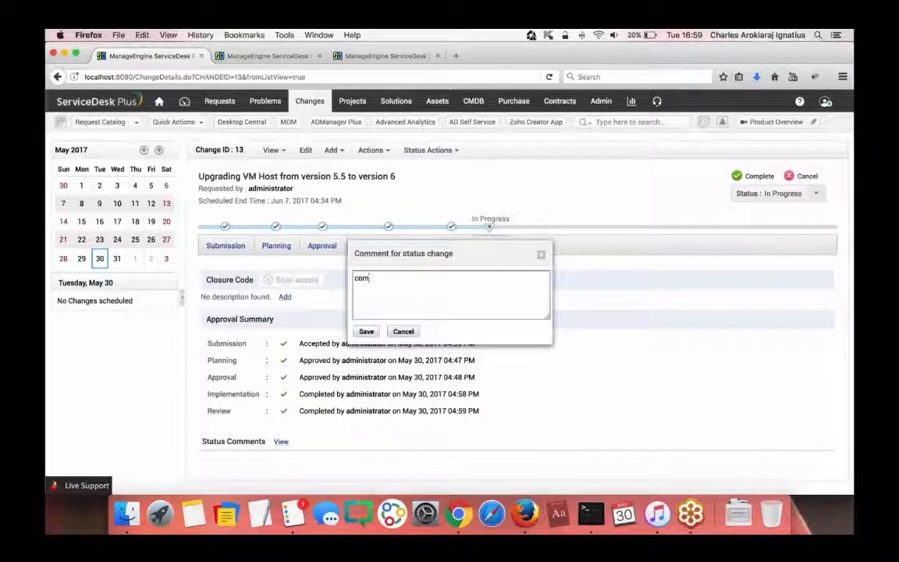
{"action": "left_click", "coordinate": [365, 331]}
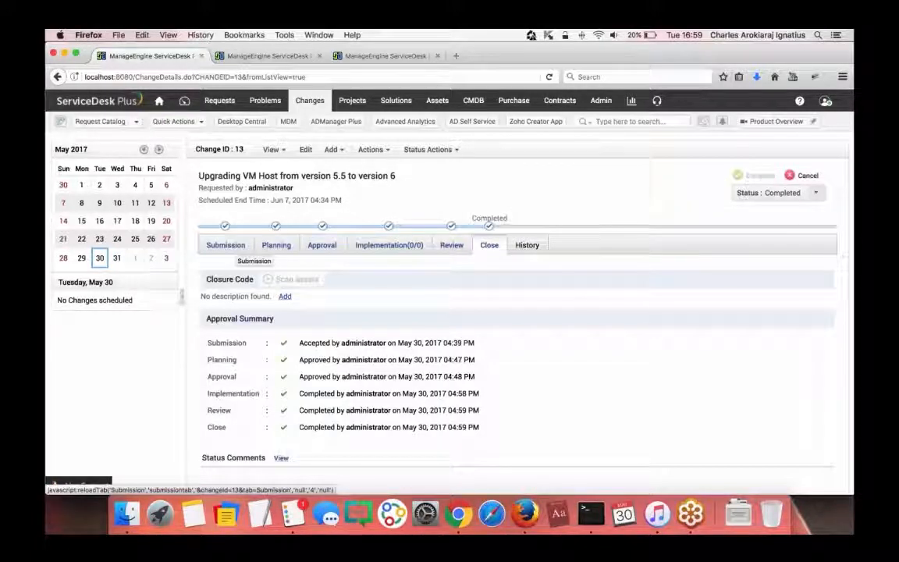
- Review the change's submission details and Close-stage approval summary, then go to Admin Settings
{"action": "left_click", "coordinate": [226, 247]}
{"action": "scroll", "coordinate": [468, 261], "scroll_direction": "down", "scroll_amount": 5}
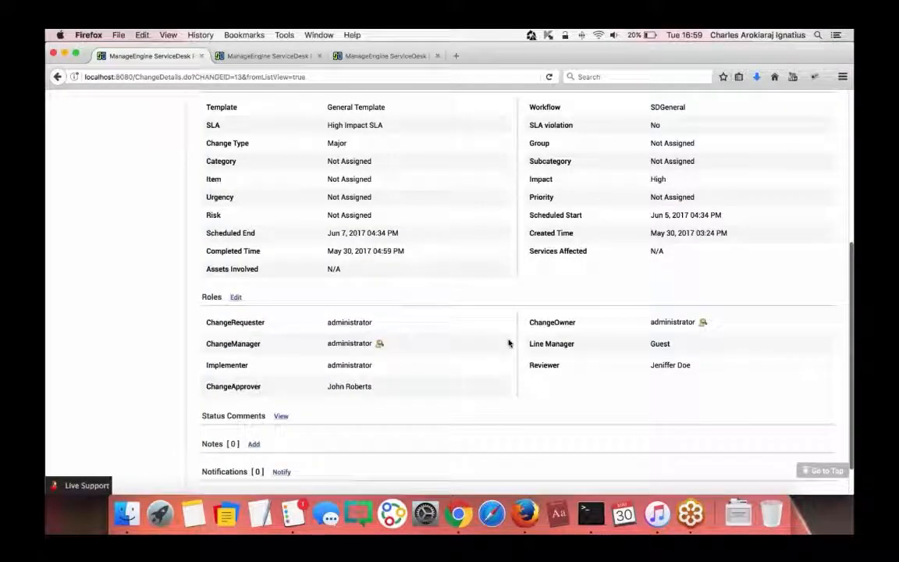
{"action": "left_click_drag", "start_coordinate": [204, 268], "coordinate": [285, 275]}
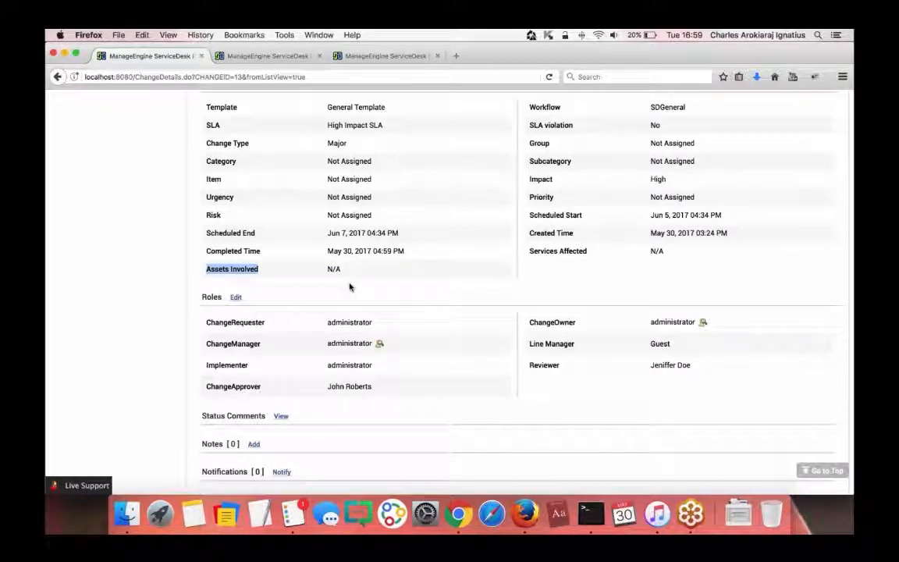
{"action": "scroll", "coordinate": [346, 287], "scroll_direction": "up", "scroll_amount": 5}
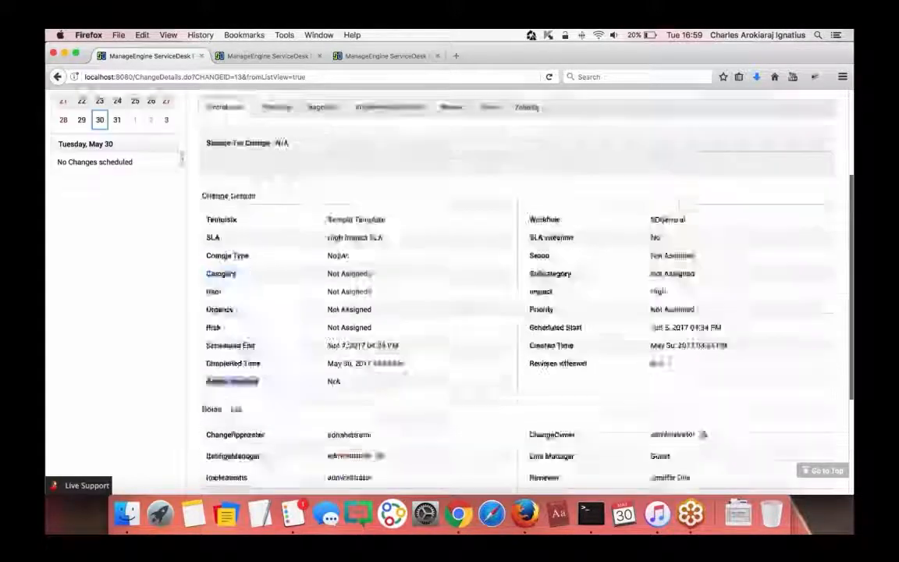
{"action": "left_click", "coordinate": [478, 245]}
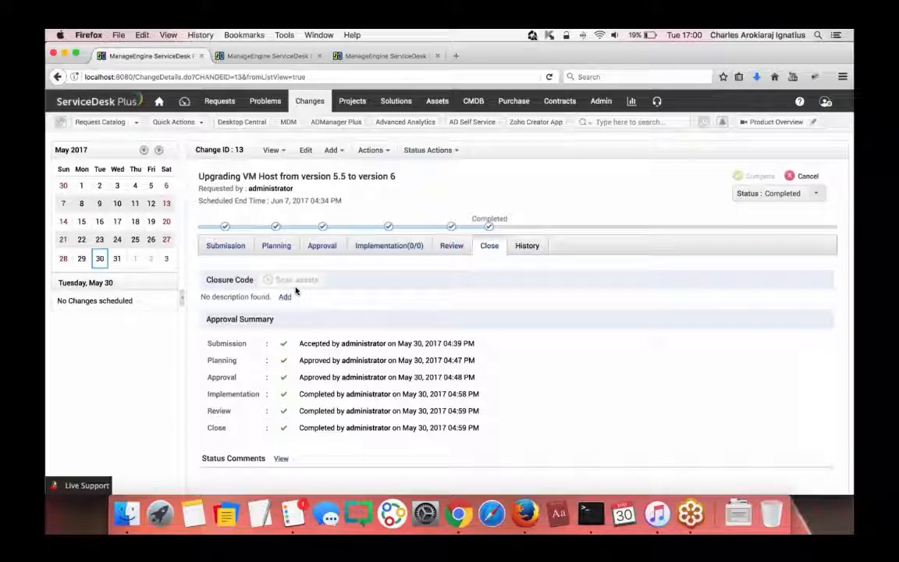
{"action": "left_click", "coordinate": [600, 101]}
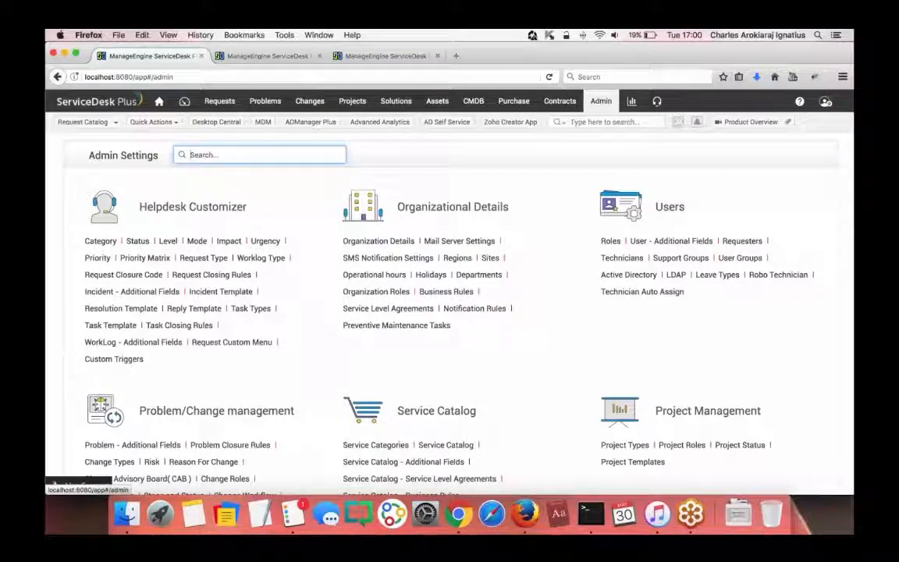
- Open Change Workflow under Problem/Change management in Admin Settings
{"action": "scroll", "coordinate": [563, 195], "scroll_direction": "down", "scroll_amount": 4}
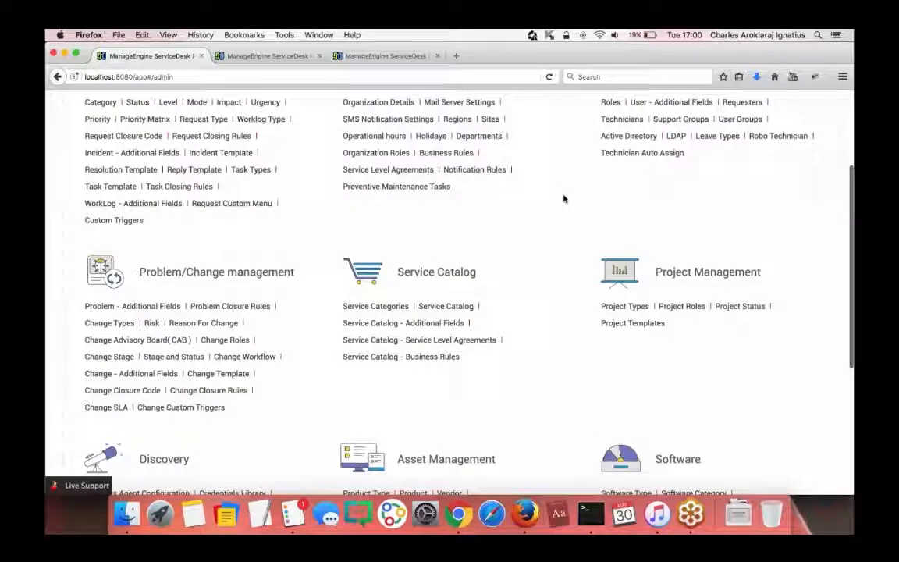
{"action": "scroll", "coordinate": [457, 207], "scroll_direction": "up", "scroll_amount": 2}
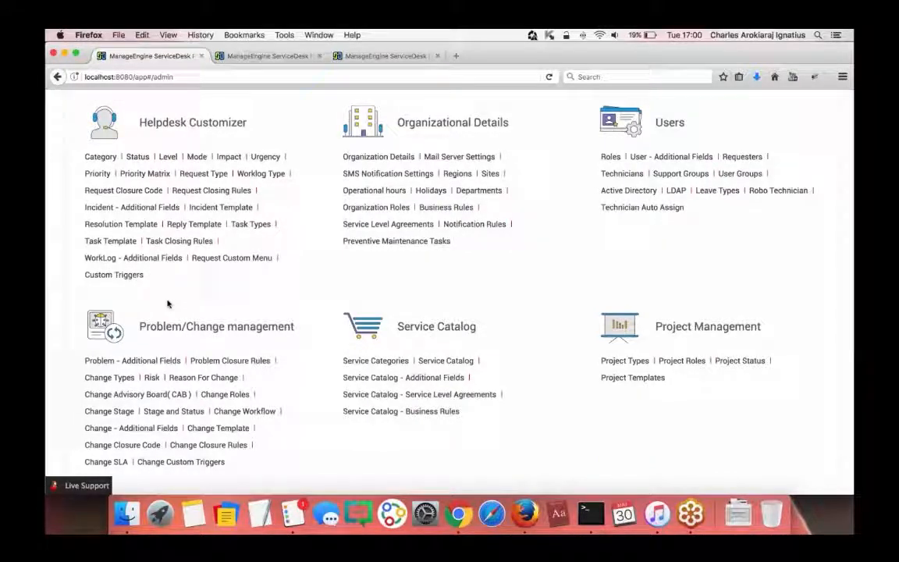
{"action": "scroll", "coordinate": [234, 305], "scroll_direction": "down", "scroll_amount": 3}
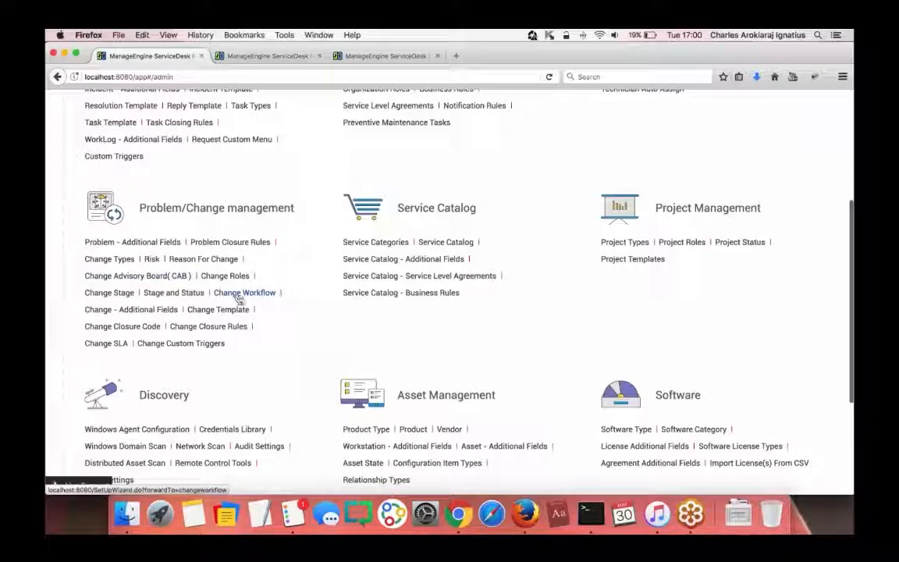
{"action": "left_click", "coordinate": [241, 293]}
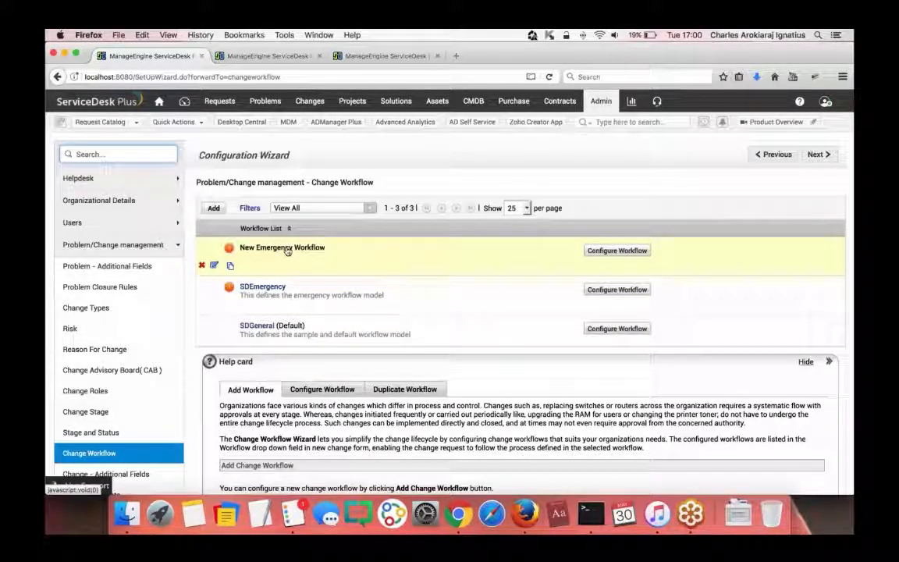
- Inspect New Emergency Workflow's Submission rules (Accept leads to Implementation, In Progress), then return to the list
{"action": "left_click", "coordinate": [610, 251]}
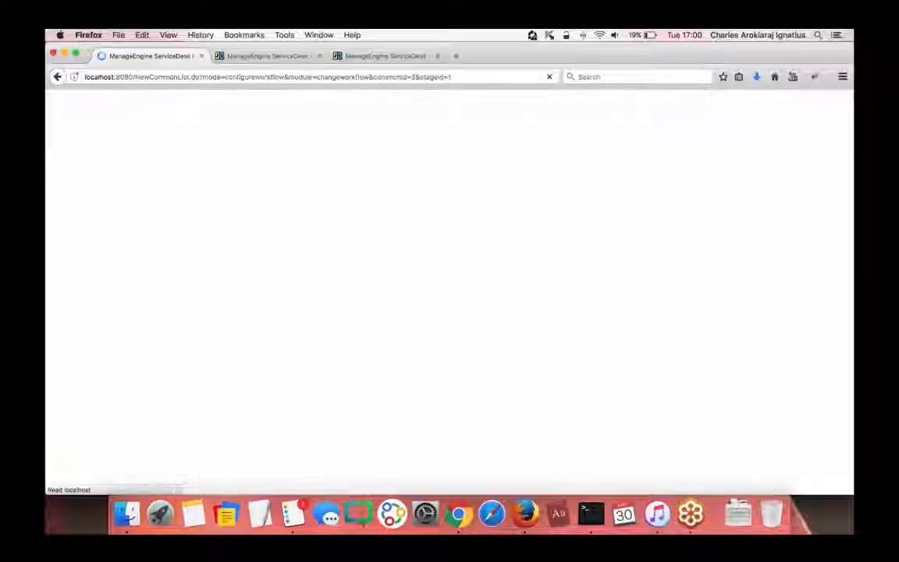
{"action": "scroll", "coordinate": [372, 251], "scroll_direction": "down", "scroll_amount": 1}
{"action": "scroll", "coordinate": [372, 251], "scroll_direction": "down", "scroll_amount": 3}
{"action": "scroll", "coordinate": [373, 251], "scroll_direction": "up", "scroll_amount": 1}
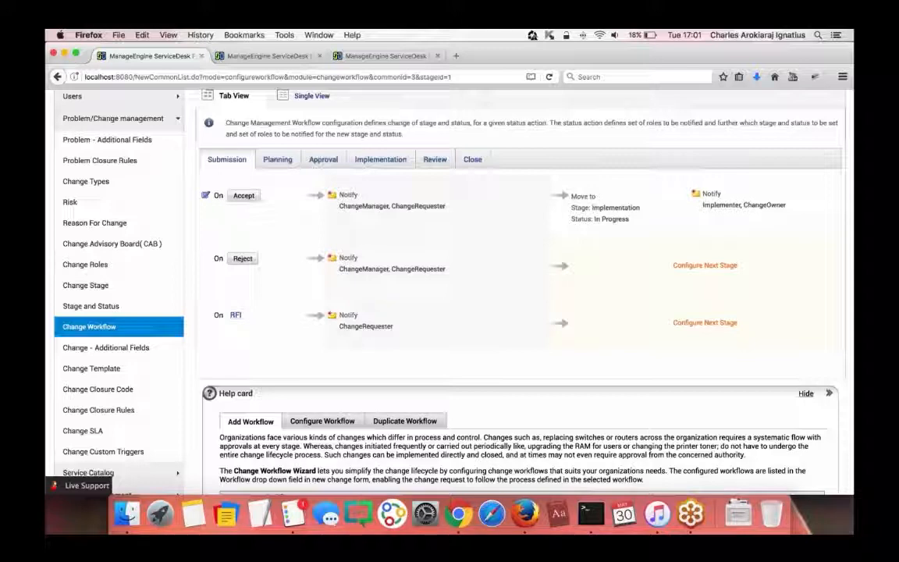
{"action": "scroll", "coordinate": [514, 257], "scroll_direction": "up", "scroll_amount": 2}
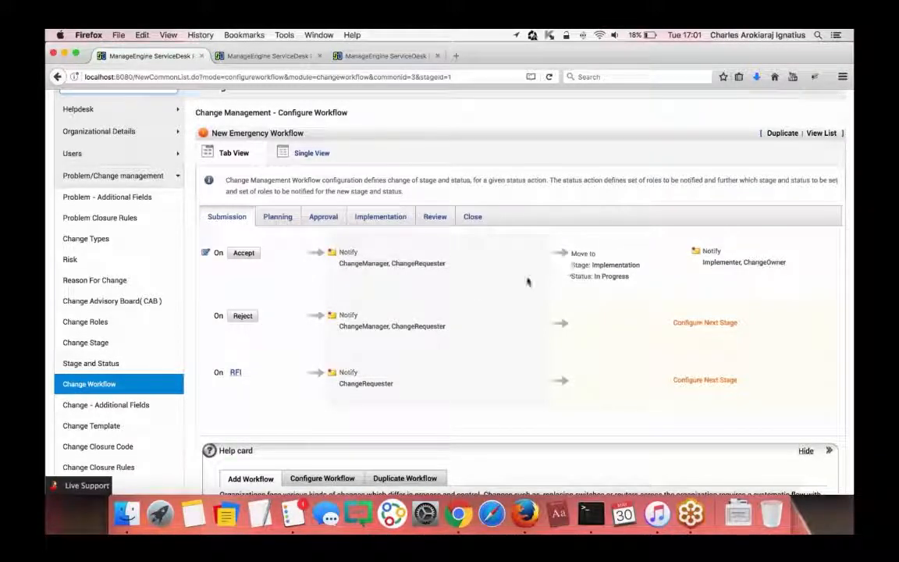
{"action": "left_click_drag", "start_coordinate": [578, 276], "coordinate": [273, 272]}
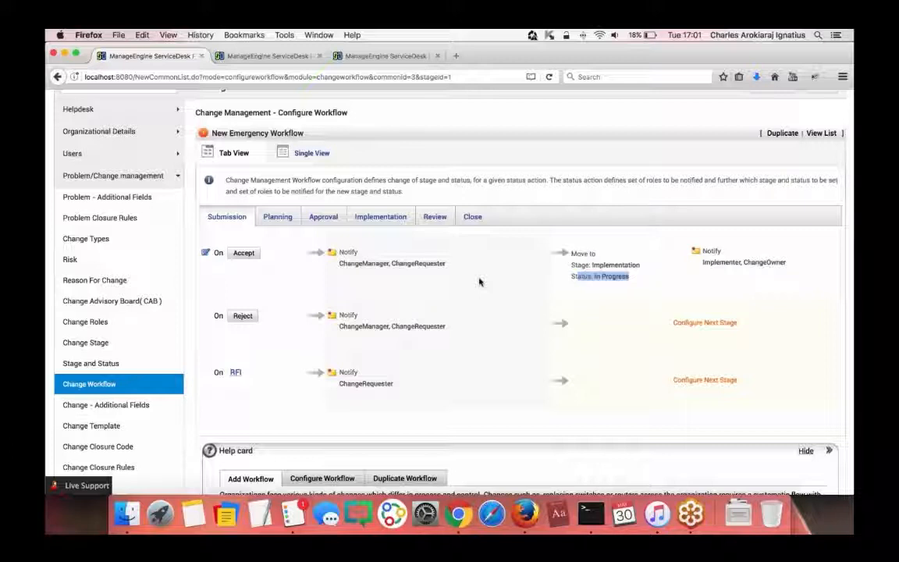
{"action": "scroll", "coordinate": [422, 321], "scroll_direction": "down", "scroll_amount": 1}
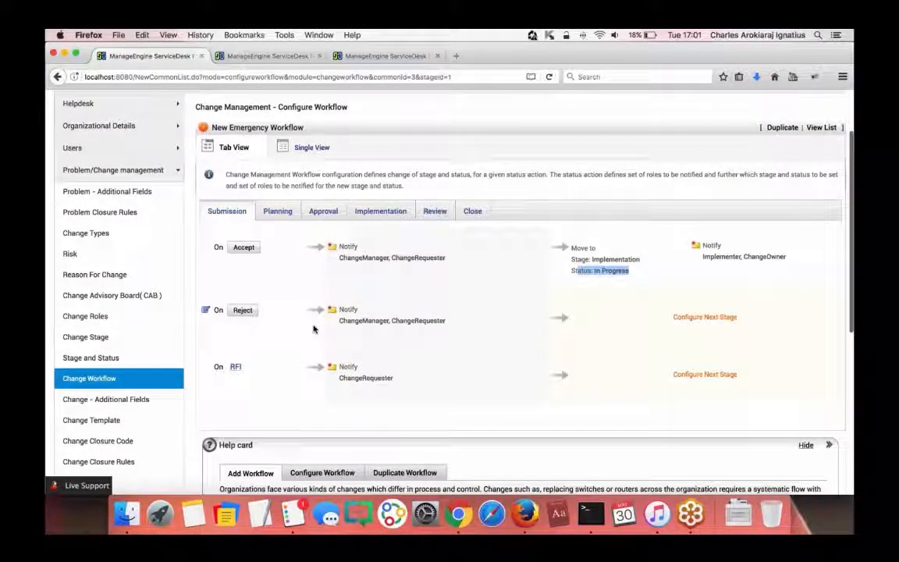
{"action": "scroll", "coordinate": [312, 328], "scroll_direction": "up", "scroll_amount": 3}
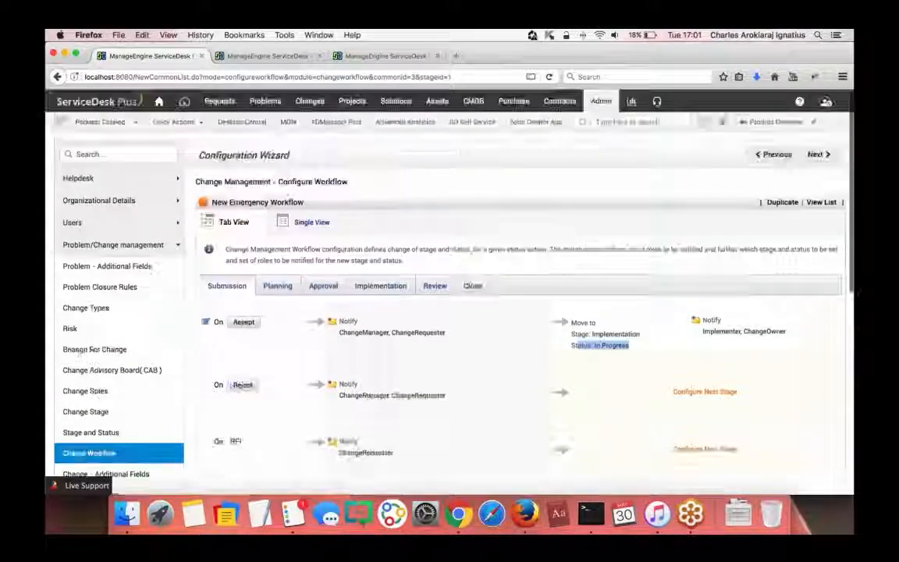
{"action": "left_click", "coordinate": [821, 201]}
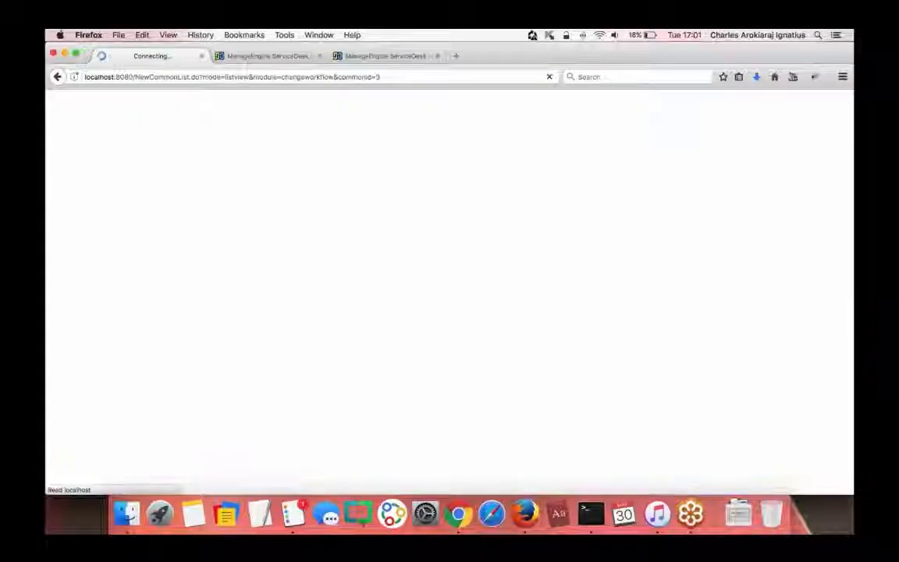
- Open Change Template from the Configuration Wizard sidebar
{"action": "scroll", "coordinate": [671, 209], "scroll_direction": "down", "scroll_amount": 5}
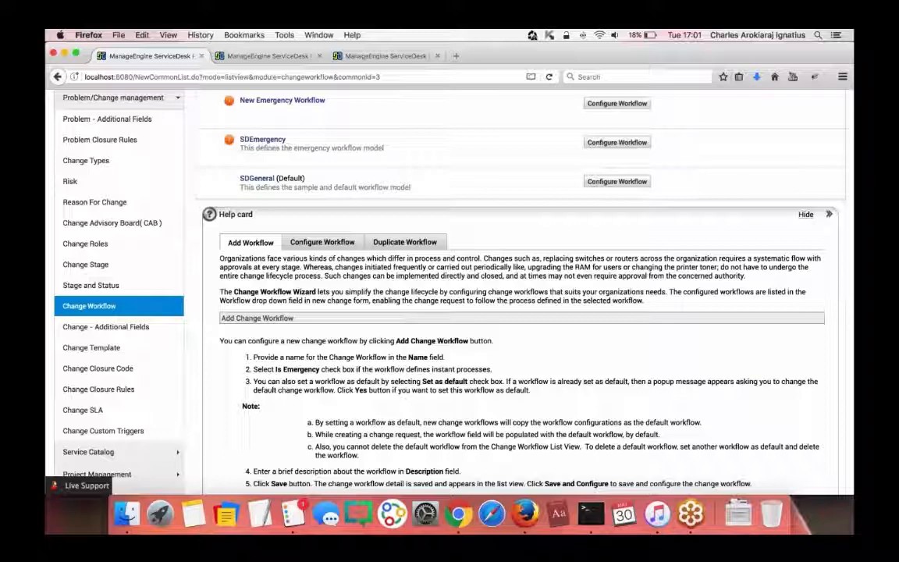
{"action": "scroll", "coordinate": [365, 163], "scroll_direction": "up", "scroll_amount": 1}
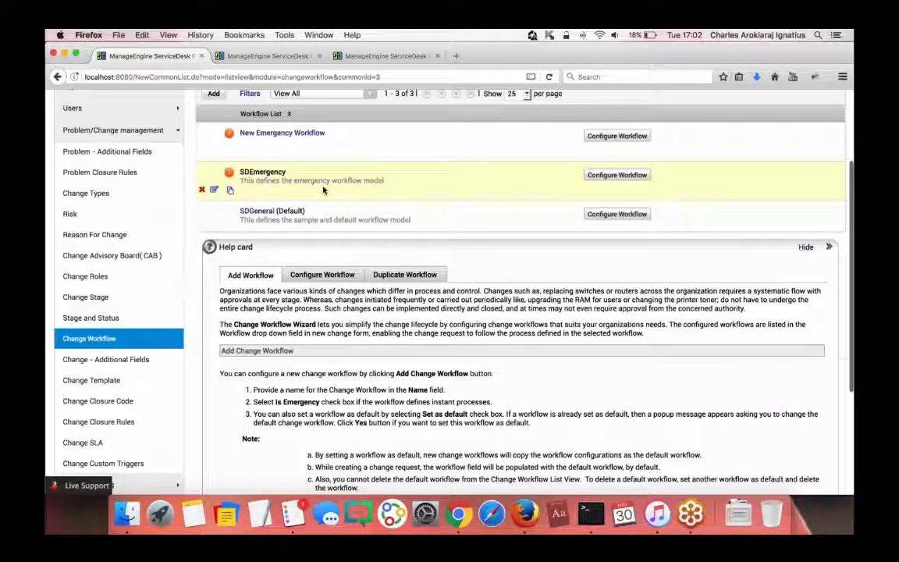
{"action": "left_click", "coordinate": [91, 380]}
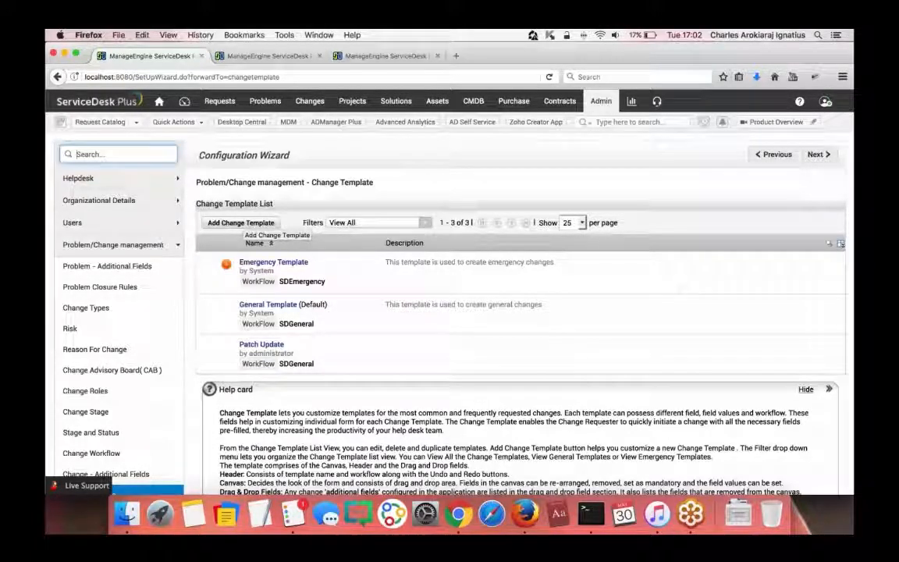
- Add a new change template named 'Network Change Template'
{"action": "left_click", "coordinate": [248, 223]}
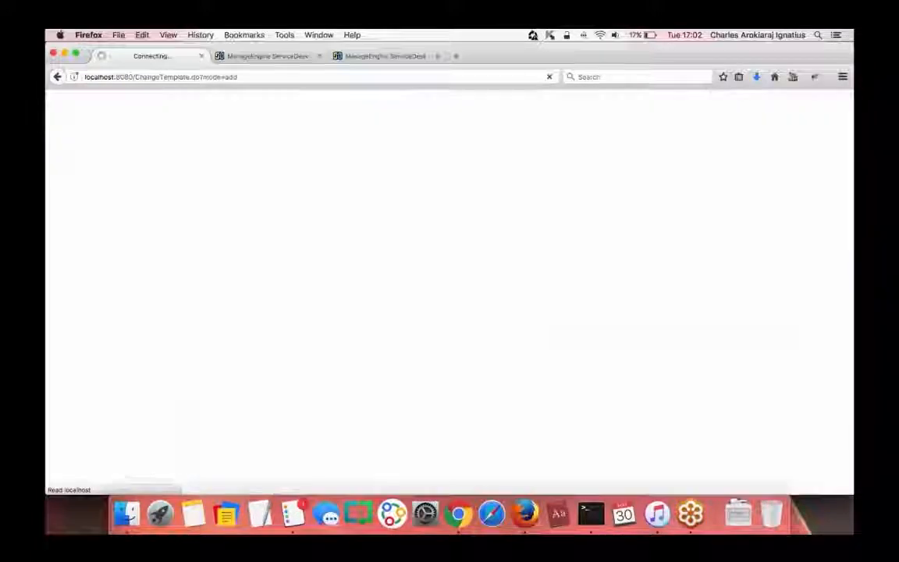
{"action": "left_click", "coordinate": [252, 223]}
{"action": "type", "text": "Network "}
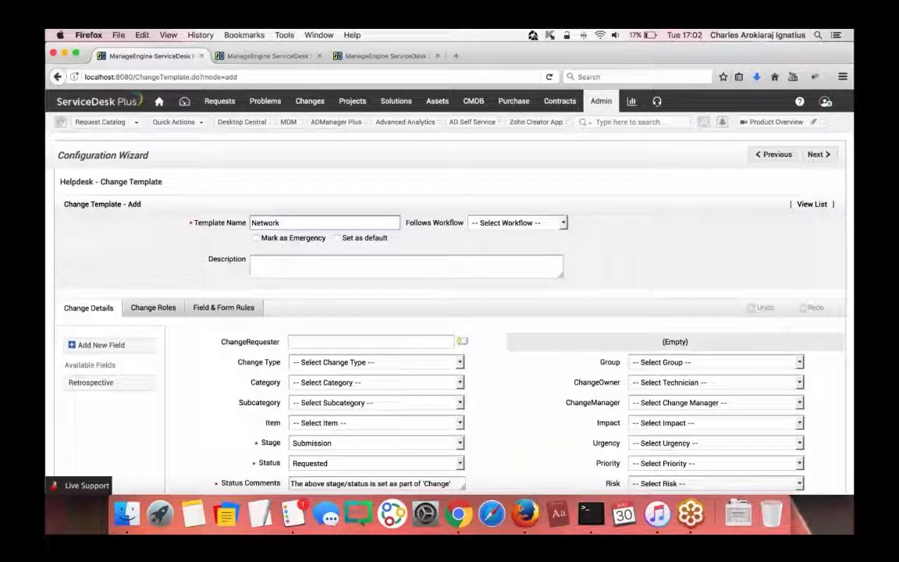
{"action": "type", "text": "Change"}
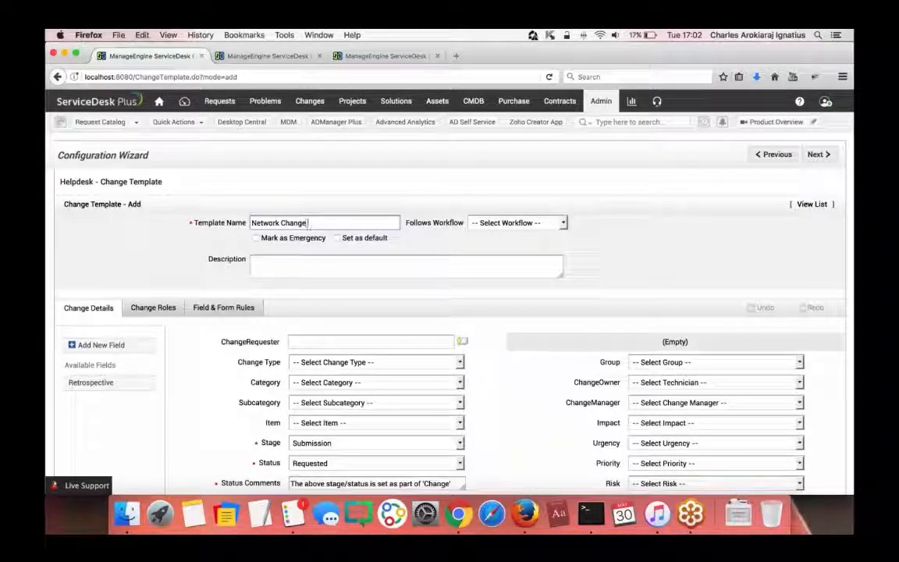
{"action": "type", "text": " Template"}
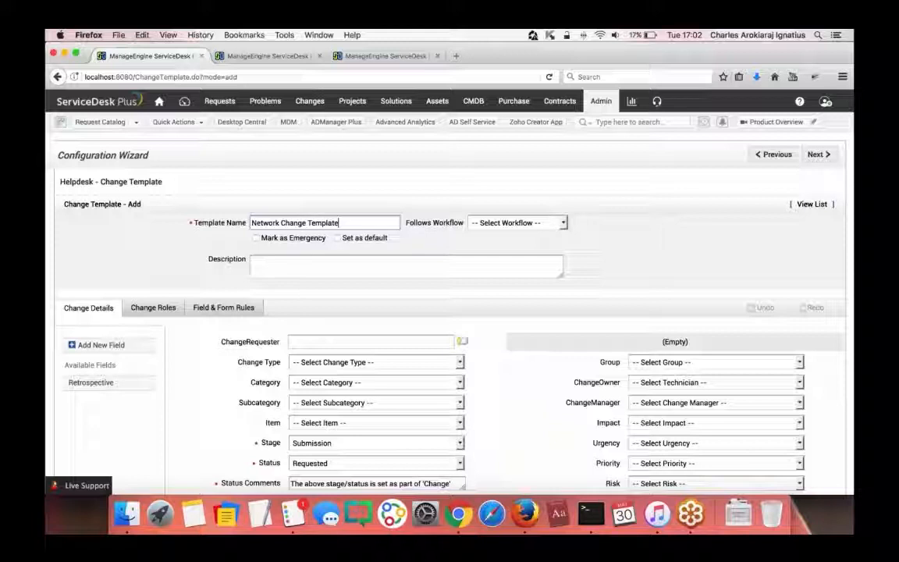
- Mark the template as emergency, have it follow New Emergency Workflow, and save the details
{"action": "left_click", "coordinate": [512, 225]}
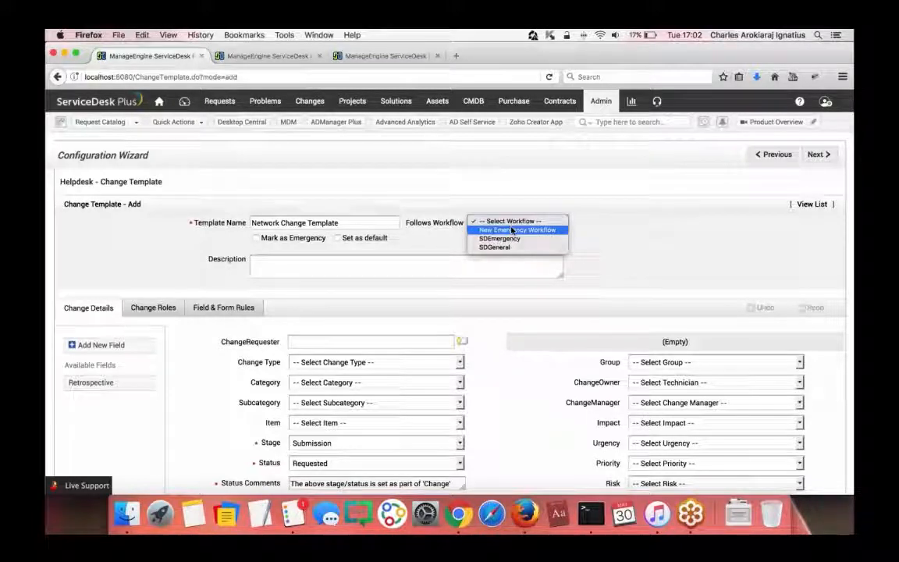
{"action": "left_click", "coordinate": [493, 231]}
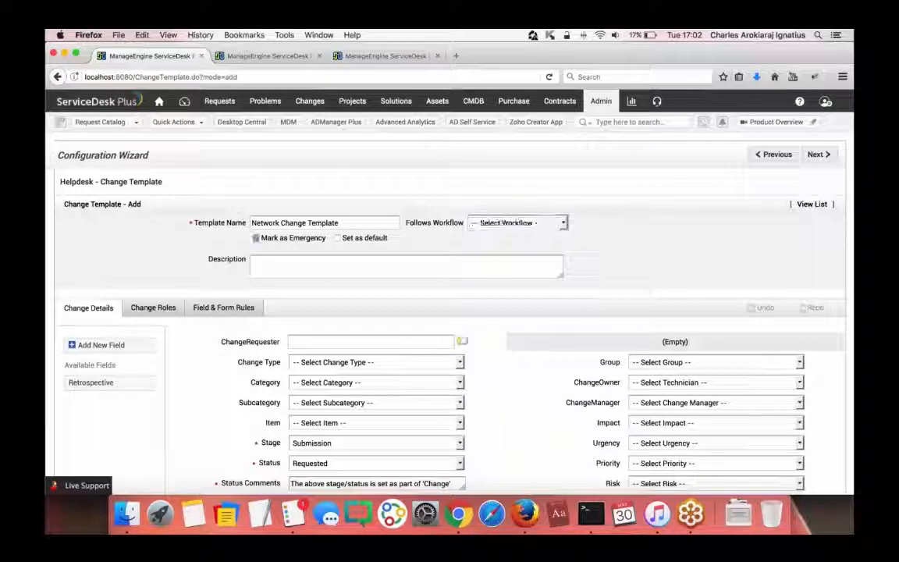
{"action": "left_click", "coordinate": [518, 222]}
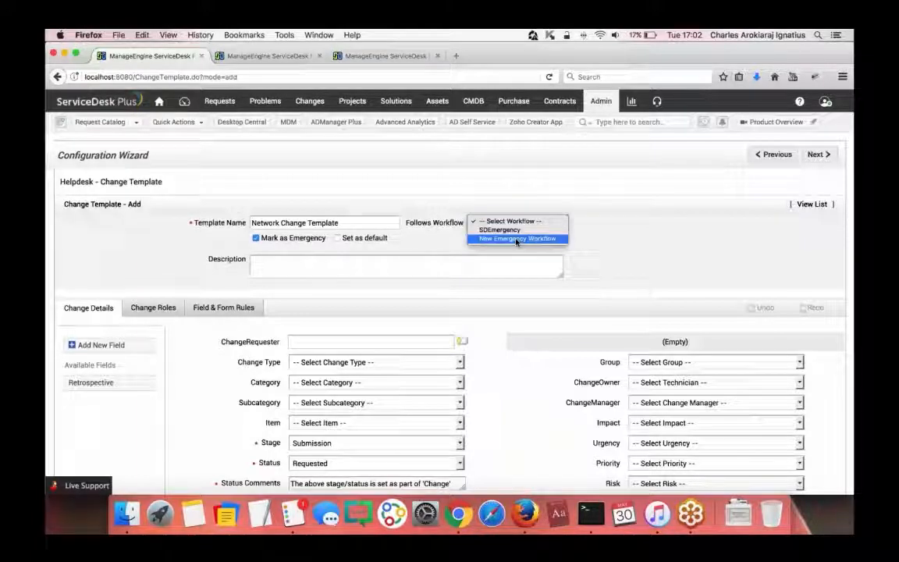
{"action": "left_click", "coordinate": [516, 240]}
{"action": "scroll", "coordinate": [517, 241], "scroll_direction": "down", "scroll_amount": 5}
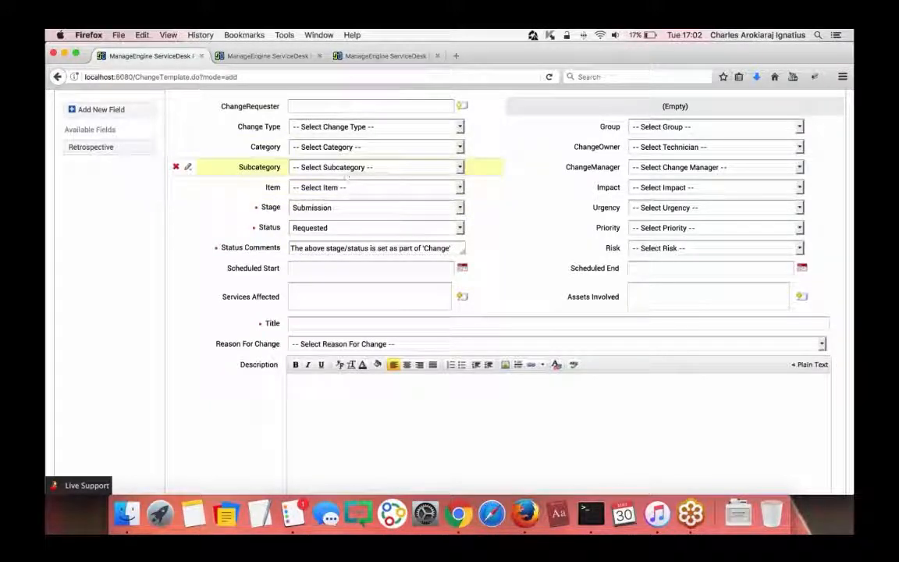
{"action": "scroll", "coordinate": [602, 232], "scroll_direction": "down", "scroll_amount": 6}
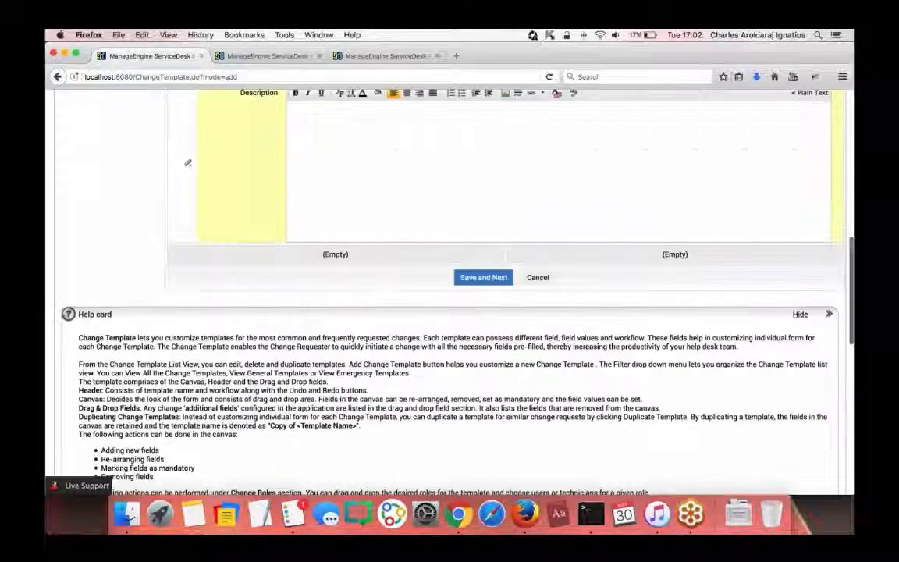
{"action": "left_click", "coordinate": [473, 129]}
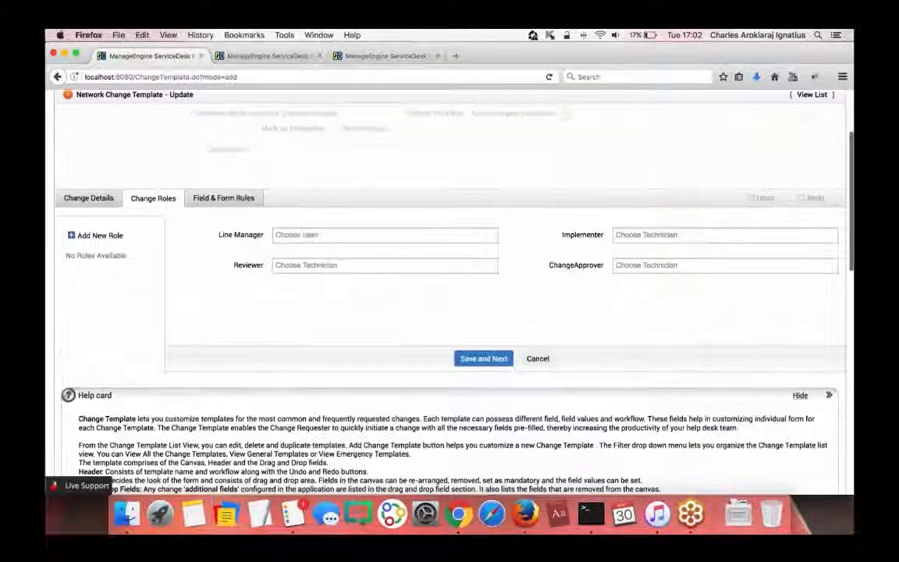
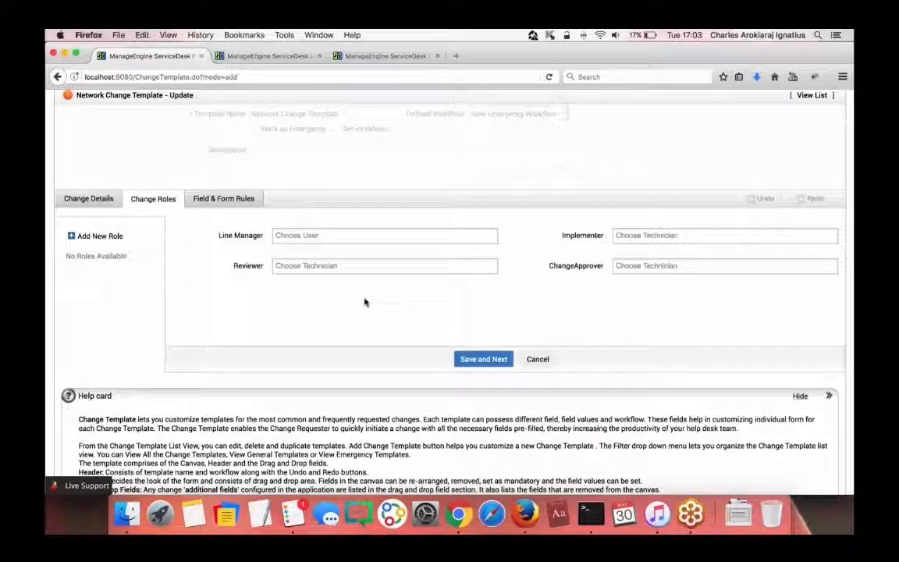
- Cancel the Network Change Template form and discard its unsaved changes
{"action": "scroll", "coordinate": [365, 302], "scroll_direction": "up", "scroll_amount": 3}
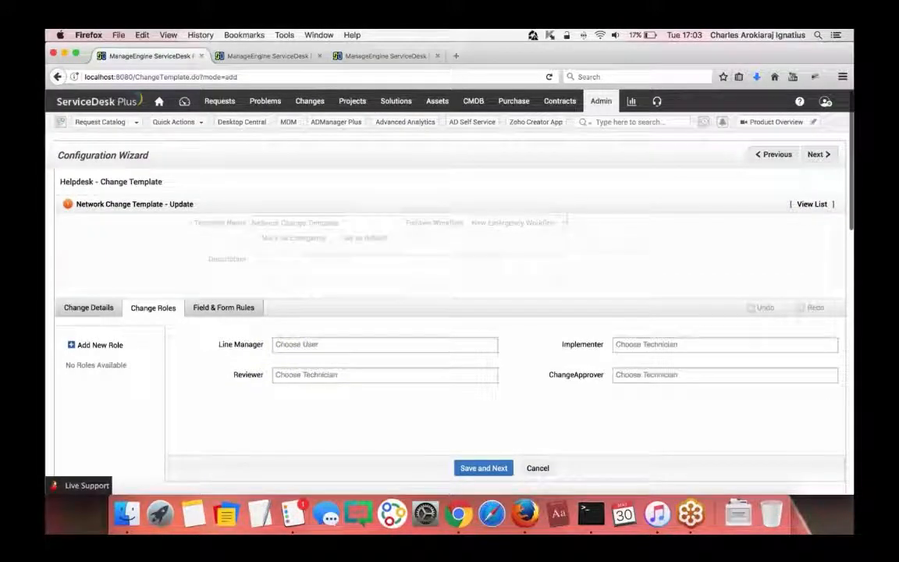
{"action": "left_click", "coordinate": [538, 467]}
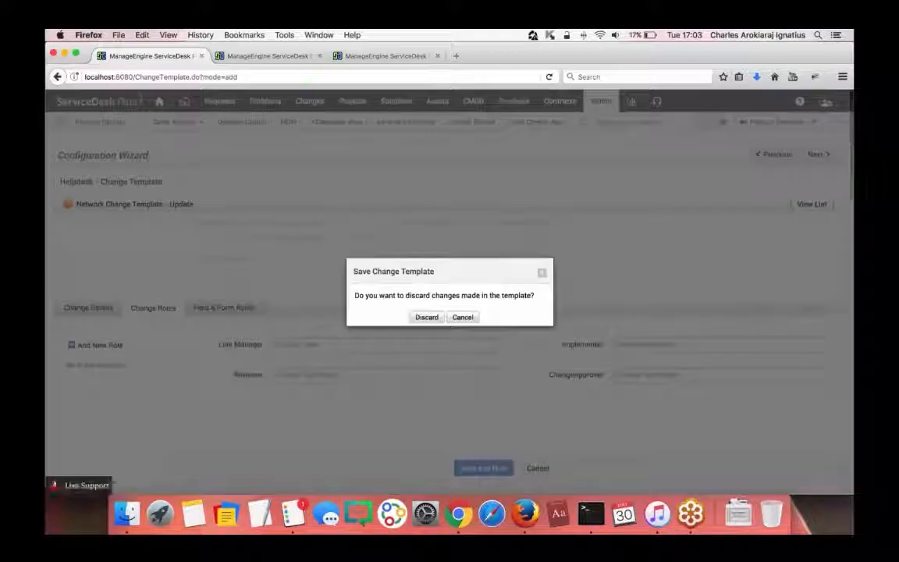
{"action": "left_click", "coordinate": [429, 317]}
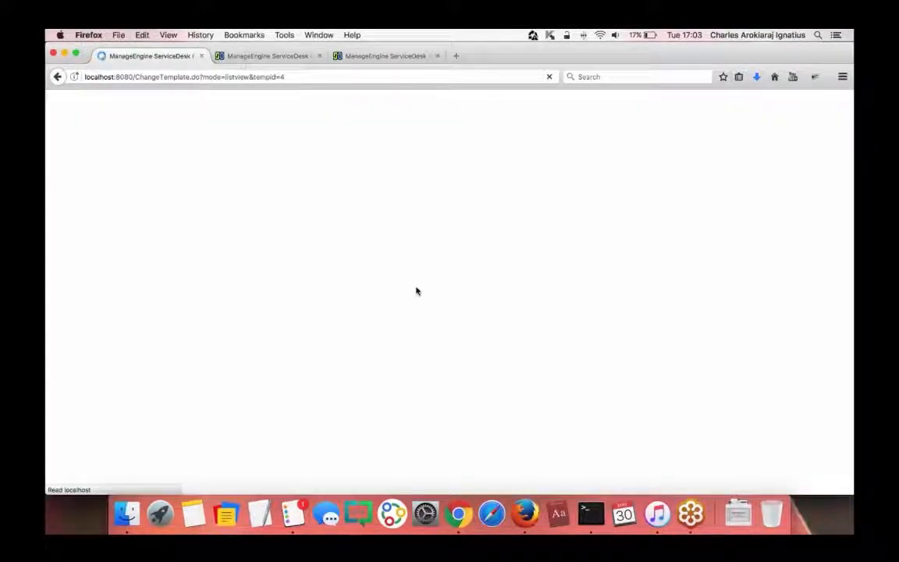
- Go to the Change Types page listing Major, Minor, Significant and Standard
{"action": "scroll", "coordinate": [337, 341], "scroll_direction": "down", "scroll_amount": 5}
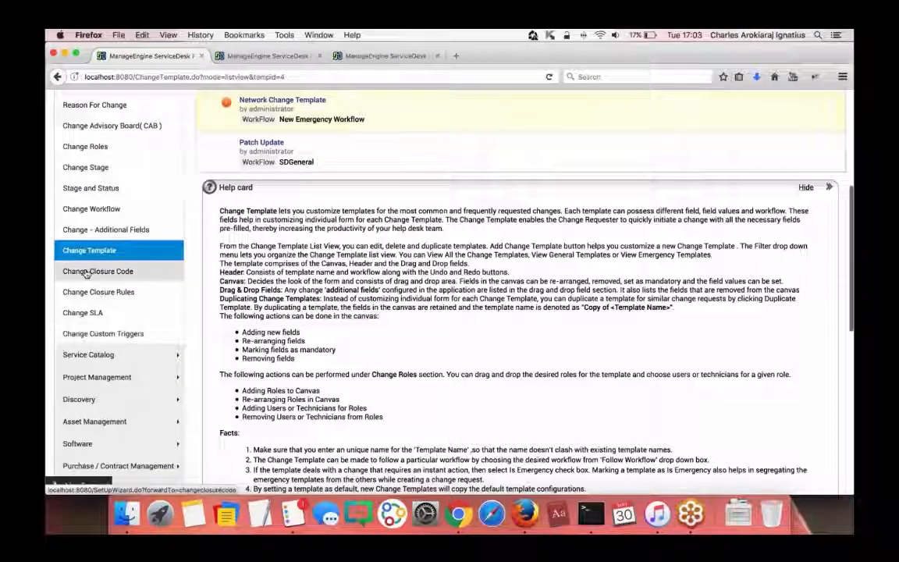
{"action": "scroll", "coordinate": [88, 273], "scroll_direction": "up", "scroll_amount": 2}
{"action": "left_click", "coordinate": [88, 154]}
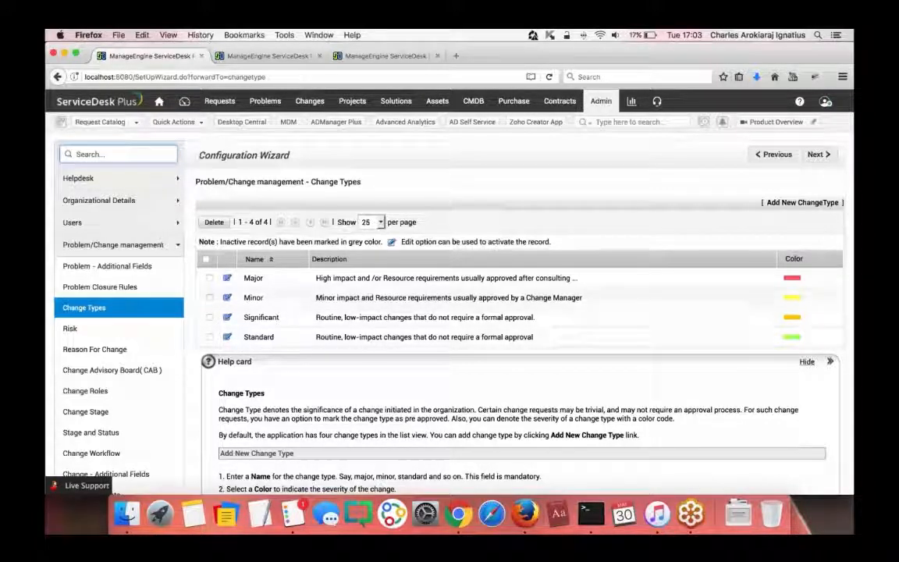
- Try a new change type with Pre Approved ticked, then cancel without saving it
{"action": "left_click", "coordinate": [801, 203]}
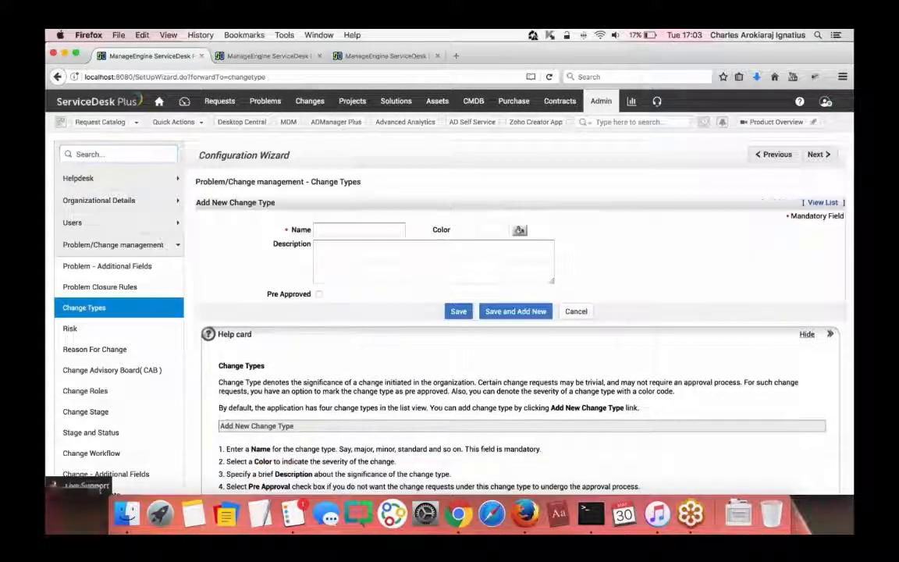
{"action": "left_click_drag", "start_coordinate": [268, 294], "coordinate": [312, 294]}
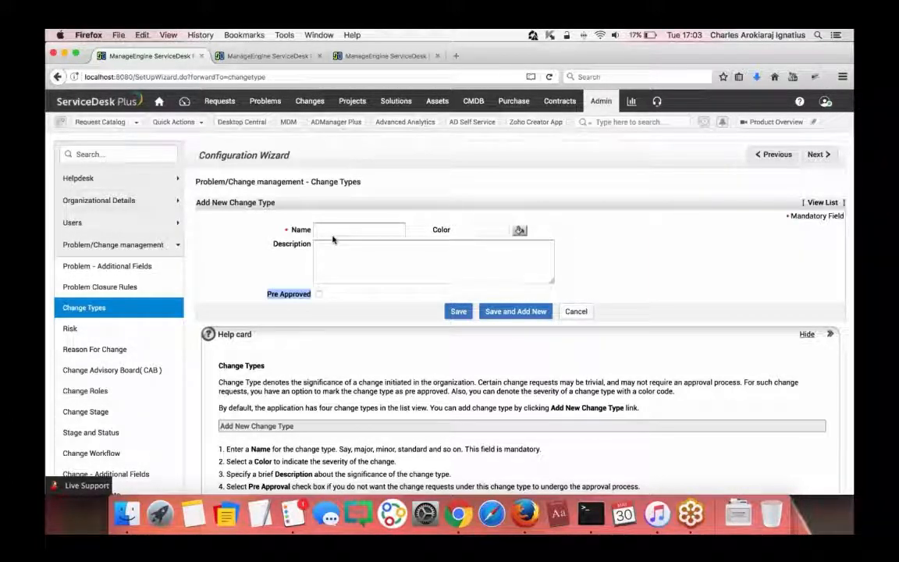
{"action": "left_click", "coordinate": [255, 295]}
{"action": "left_click", "coordinate": [318, 295]}
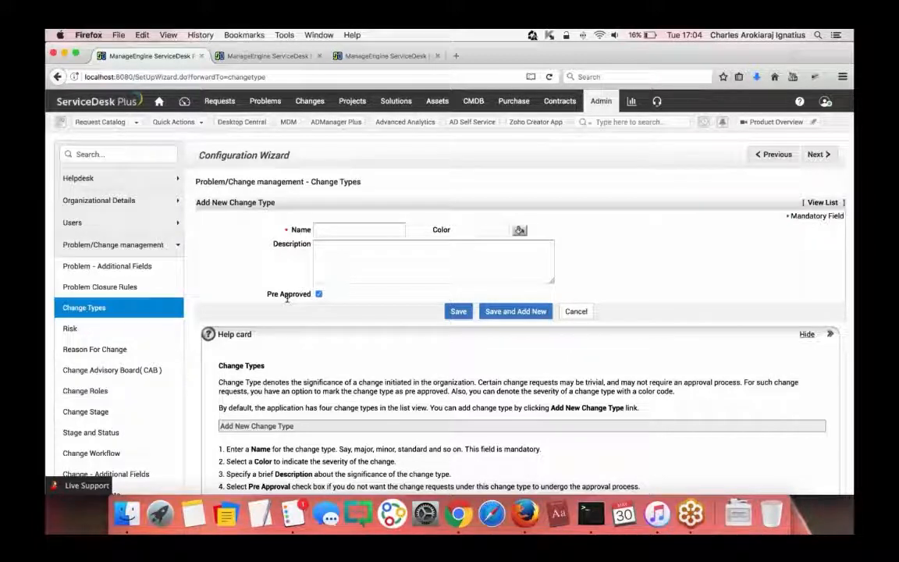
{"action": "left_click", "coordinate": [575, 311]}
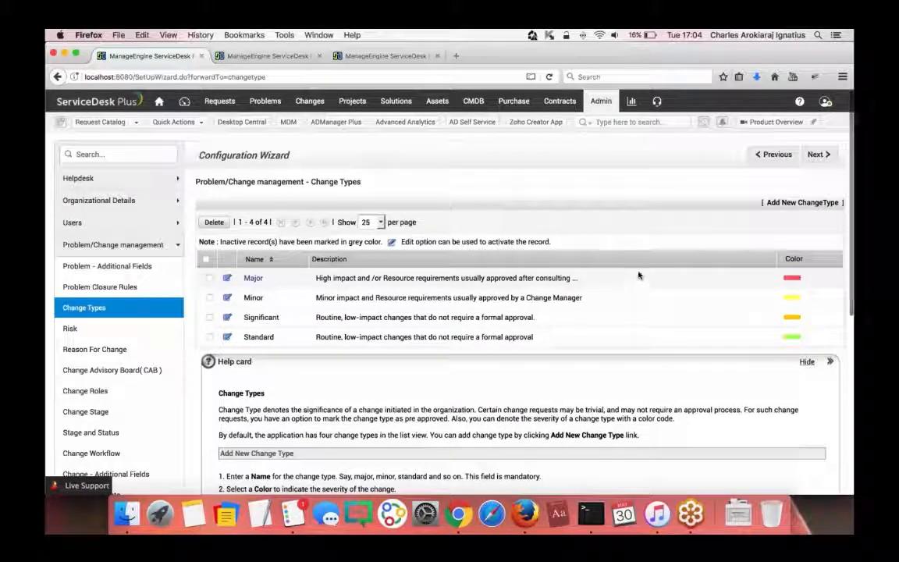
- Glance at the Q&A presentation slide, then return to the Change Types page
{"action": "left_click", "coordinate": [458, 513]}
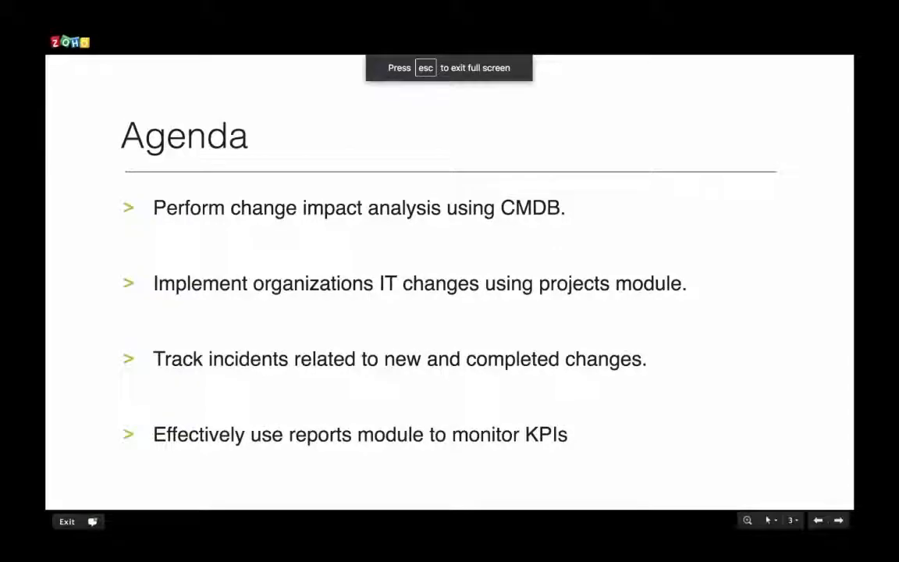
{"action": "key", "text": "Right"}
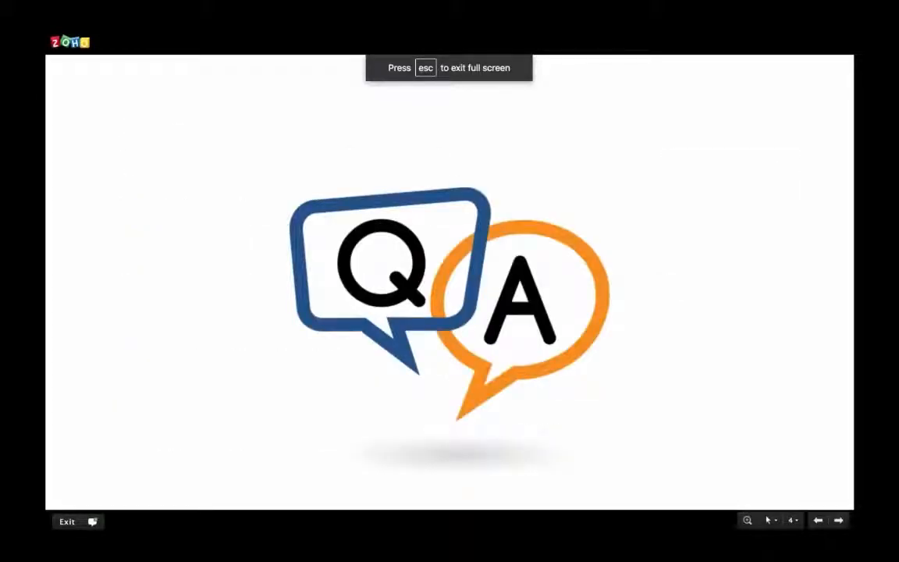
{"action": "key", "text": "ctrl+Left"}
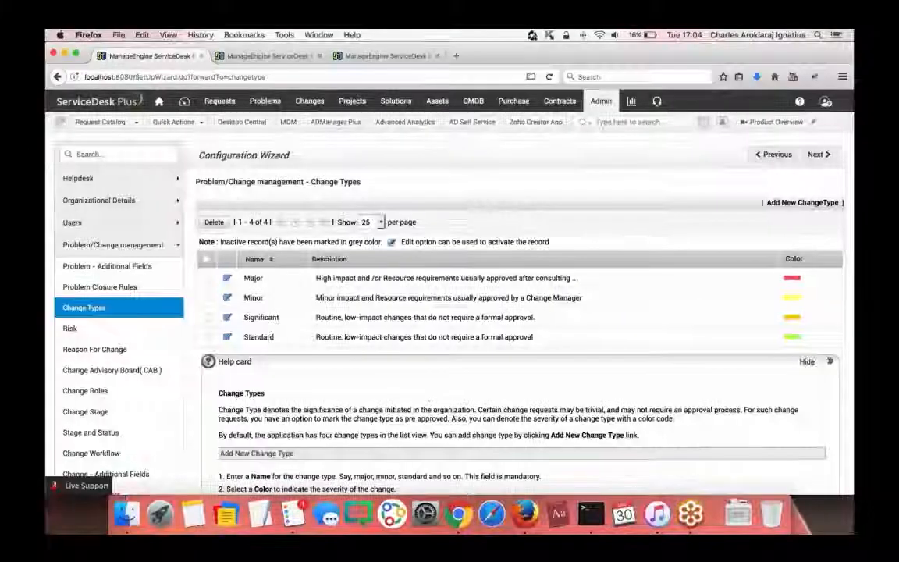
- In Reports, expand the Reports by All Changes and Reports on Completed Changes folders
{"action": "left_click", "coordinate": [631, 100]}
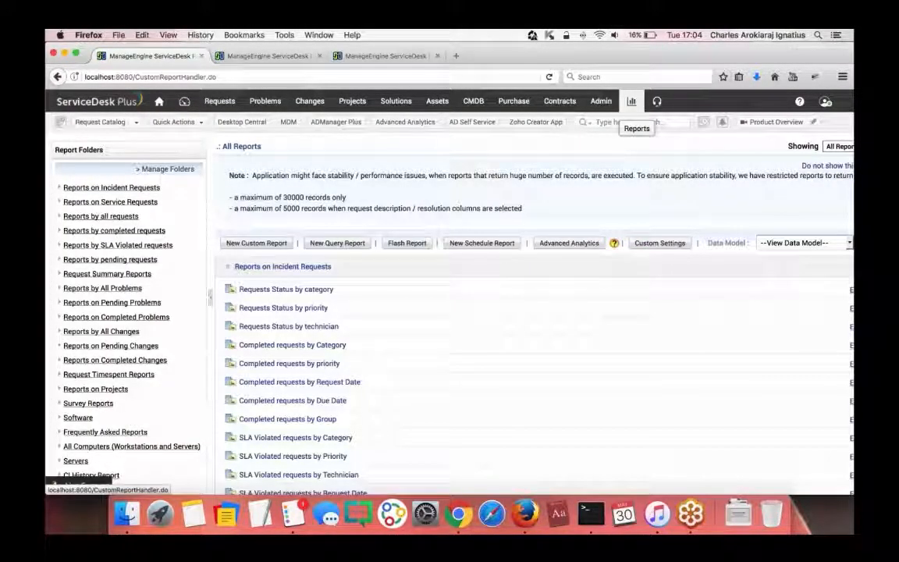
{"action": "scroll", "coordinate": [418, 195], "scroll_direction": "down", "scroll_amount": 15}
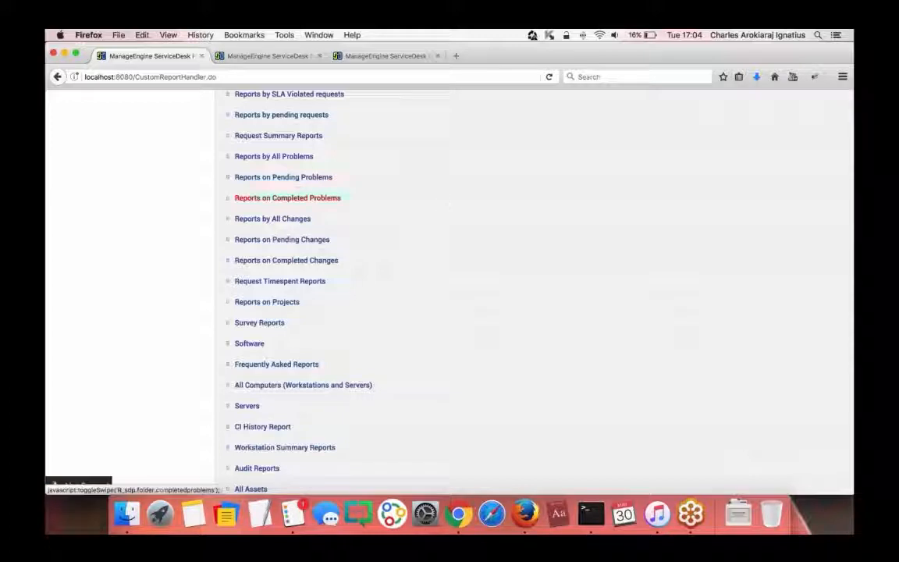
{"action": "left_click", "coordinate": [289, 220]}
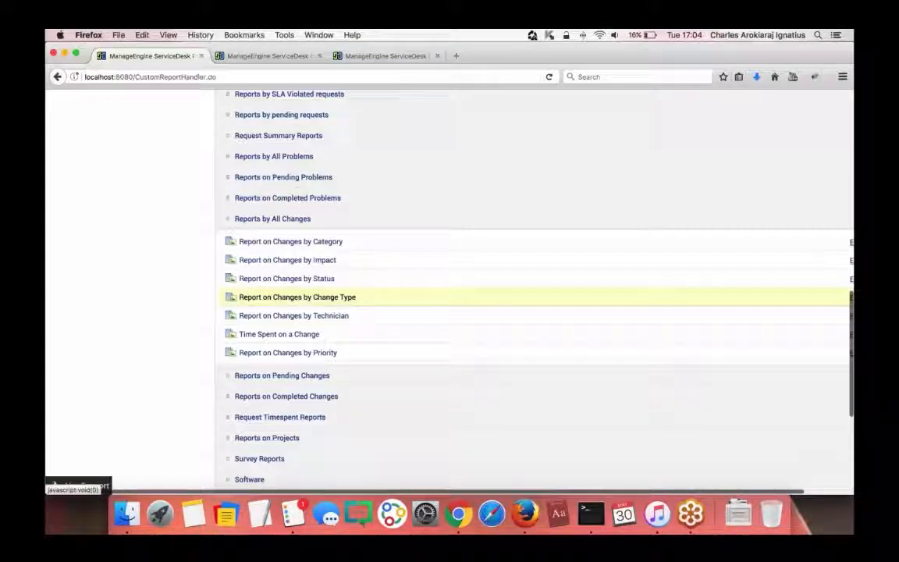
{"action": "scroll", "coordinate": [279, 325], "scroll_direction": "down", "scroll_amount": 3}
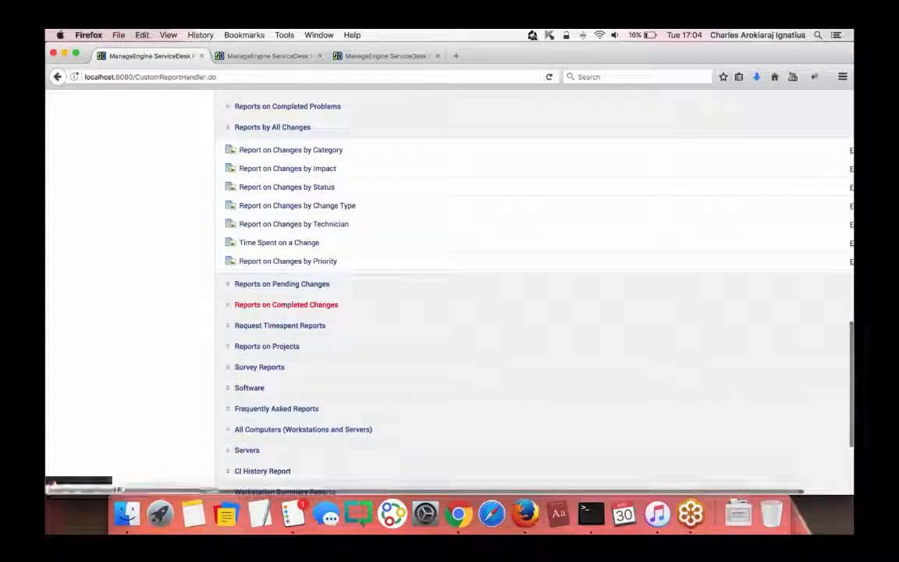
{"action": "left_click", "coordinate": [285, 304]}
{"action": "scroll", "coordinate": [286, 305], "scroll_direction": "down", "scroll_amount": 2}
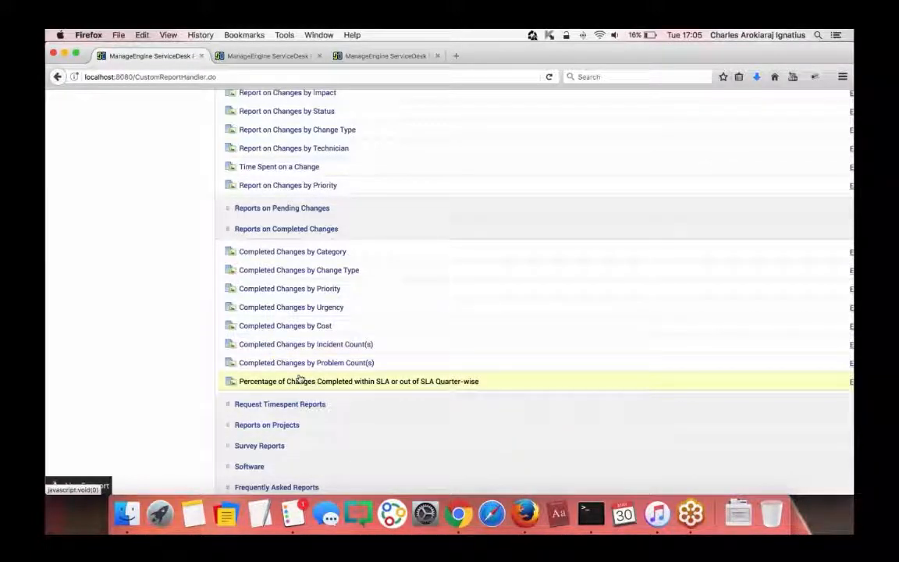
- Edit the 'Percentage of Changes Completed within SLA or out of SLA Quarter-wise' report, showing Step 2: Filter Options
{"action": "scroll", "coordinate": [582, 382], "scroll_direction": "right", "scroll_amount": 3}
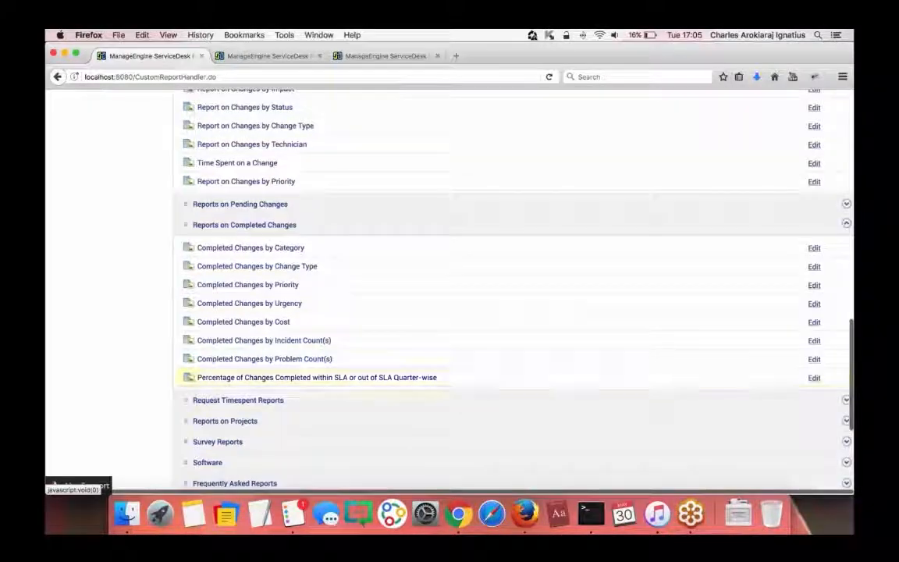
{"action": "left_click", "coordinate": [813, 377]}
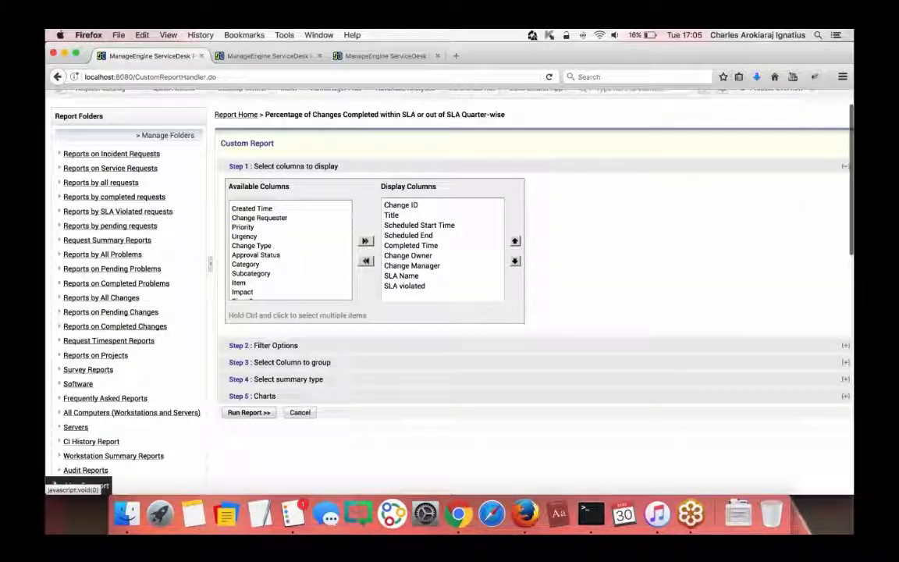
{"action": "left_click", "coordinate": [275, 345]}
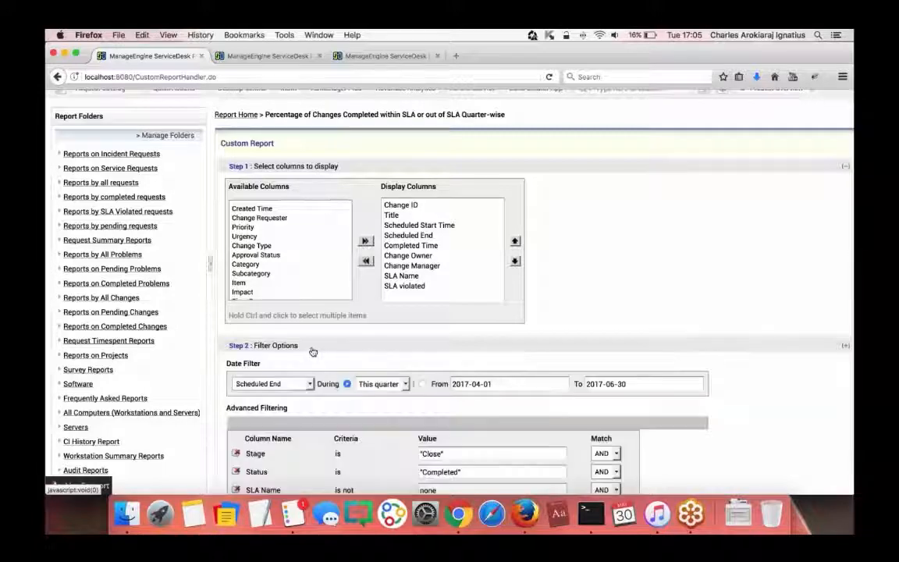
{"action": "scroll", "coordinate": [311, 349], "scroll_direction": "down", "scroll_amount": 2}
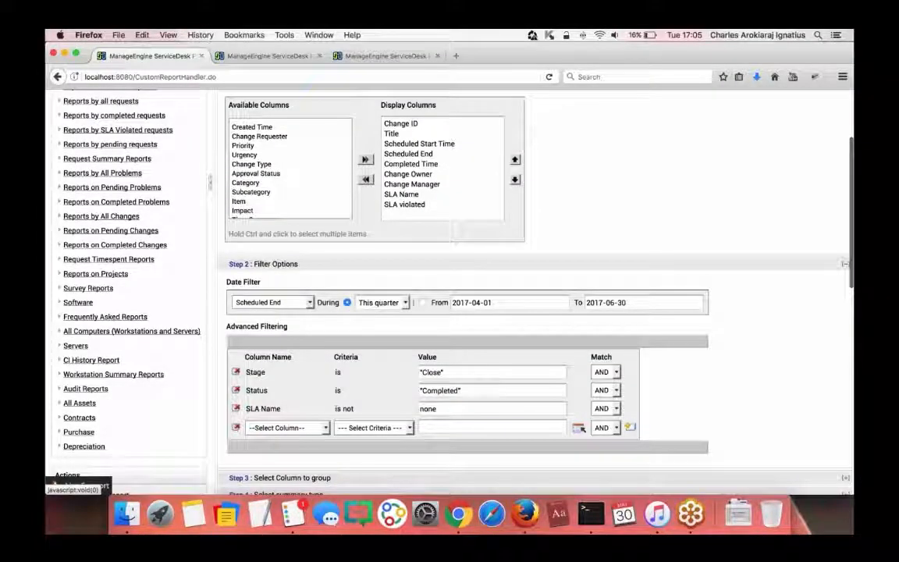